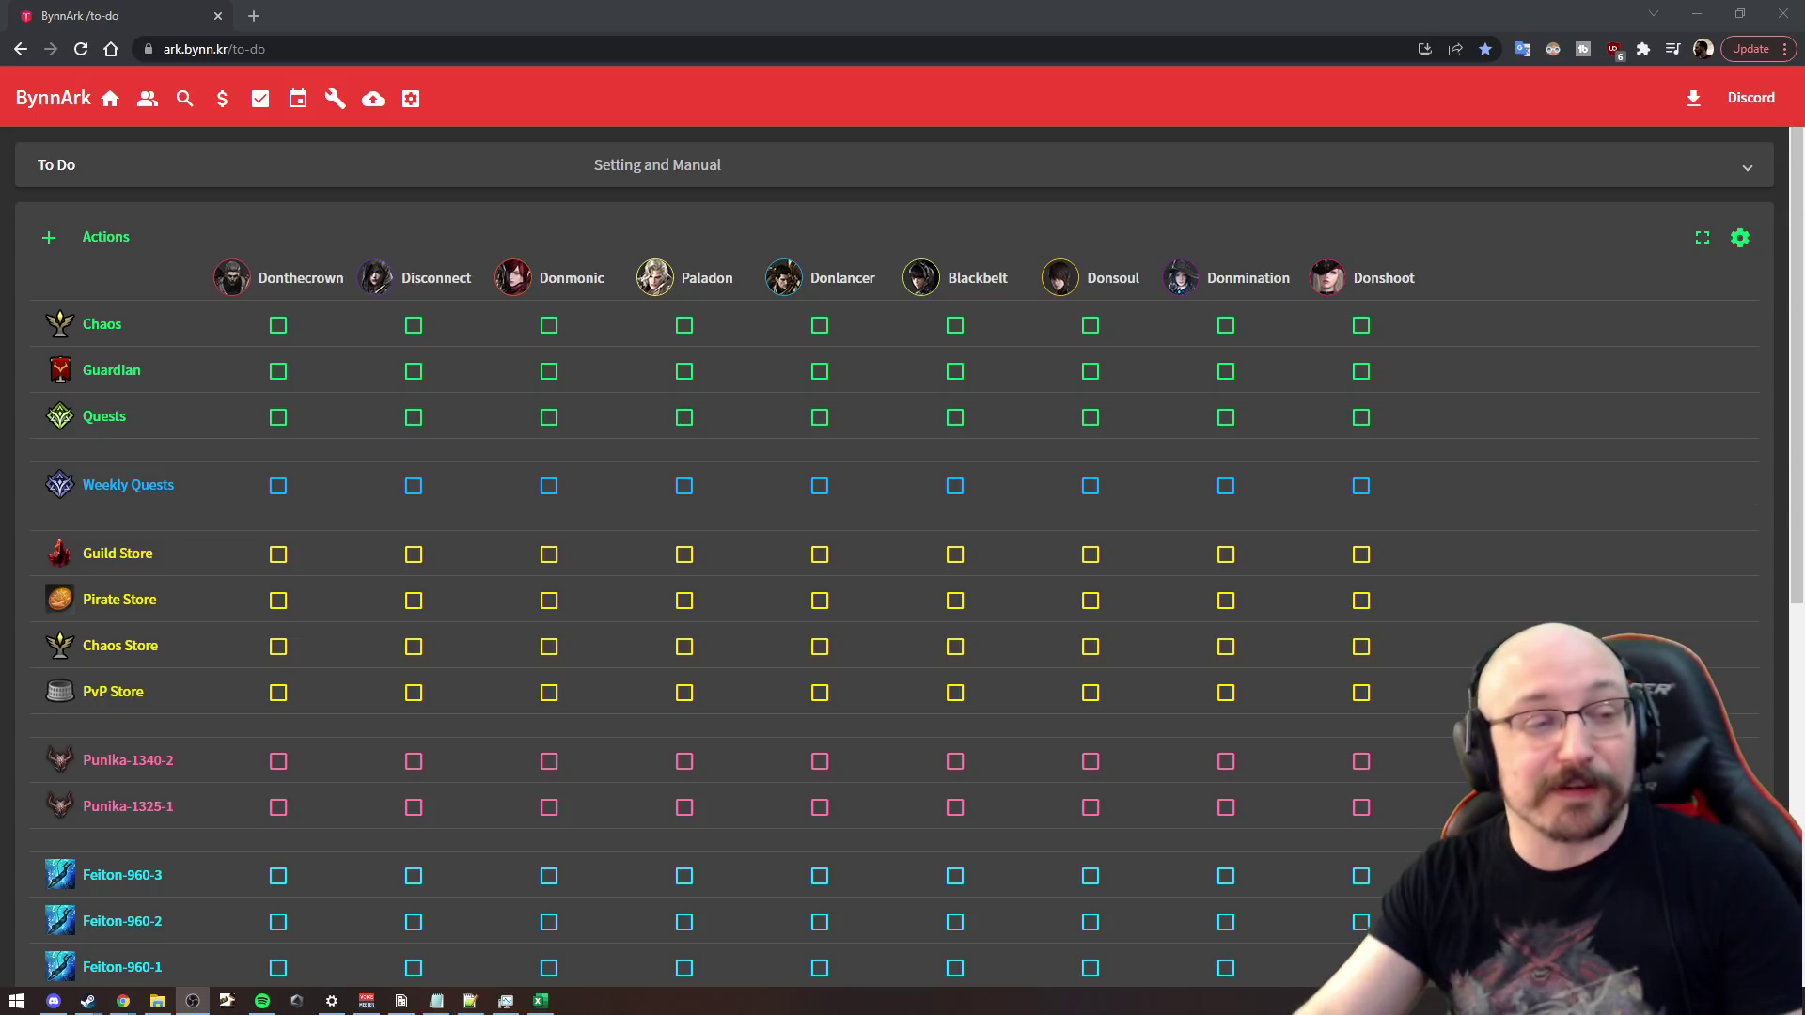
# Step: Tick Chaos, Guardian, Quests and Weekly Quests for Donthecrown and Disconnect, plus Chaos and Weekly Quests for Donmonic
pyautogui.click(280, 329)
pyautogui.click(278, 374)
pyautogui.click(287, 419)
pyautogui.click(414, 417)
pyautogui.click(413, 371)
pyautogui.click(413, 327)
pyautogui.click(549, 326)
pyautogui.click(277, 484)
pyautogui.click(412, 487)
pyautogui.click(555, 496)
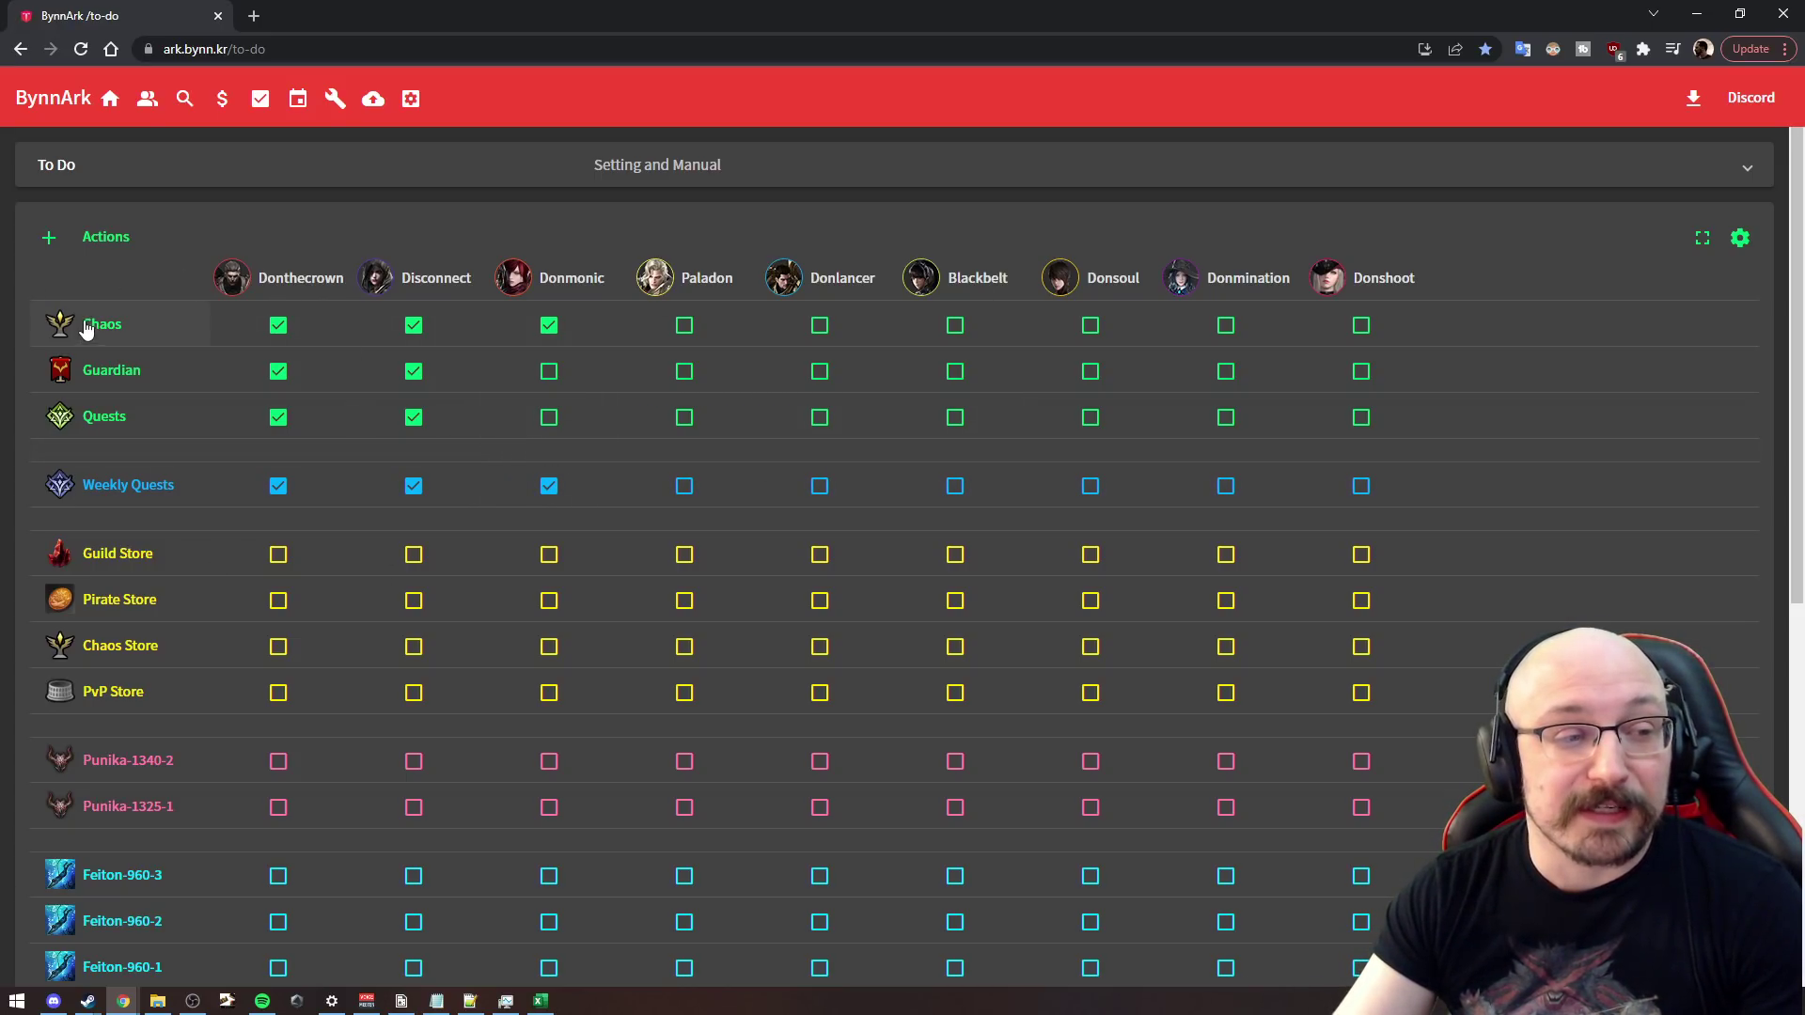
# Step: Clear Paladin's Ro-460-1 and Vern-340-1 ticks and Donlancer's Vern-340-1 tick
pyautogui.scroll(-2, 564, 395)
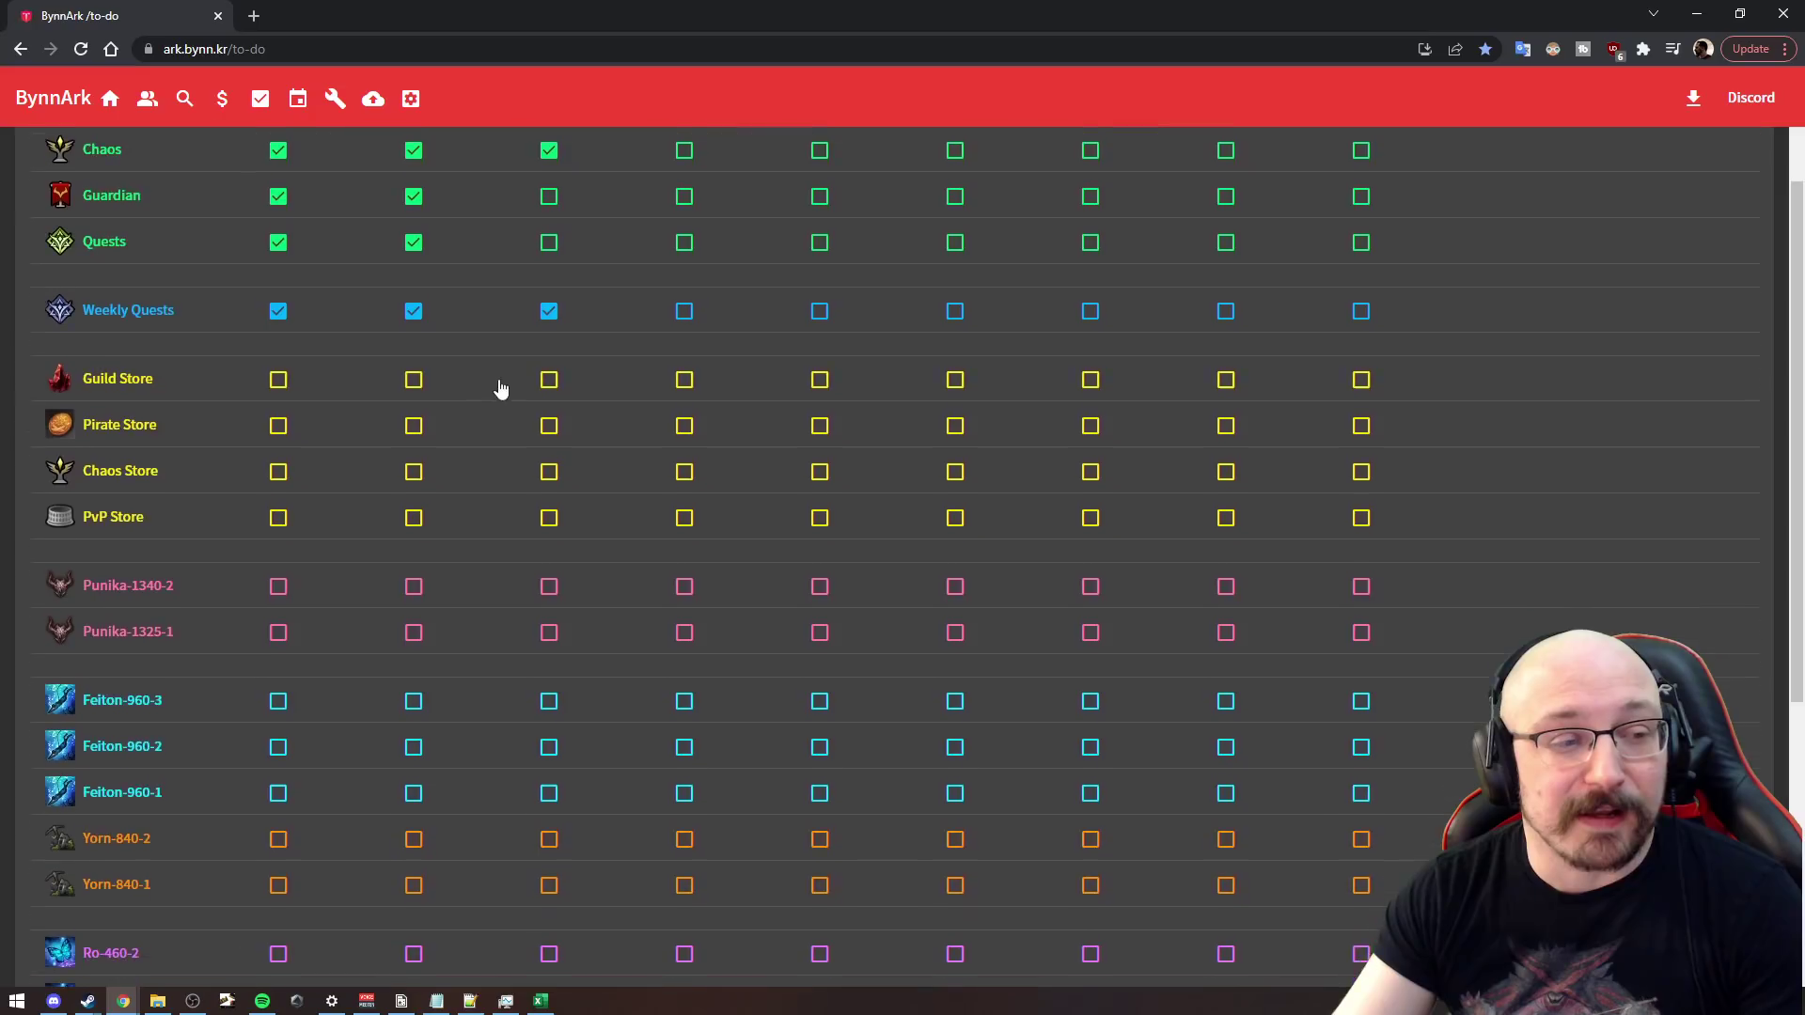
pyautogui.scroll(-1, 658, 296)
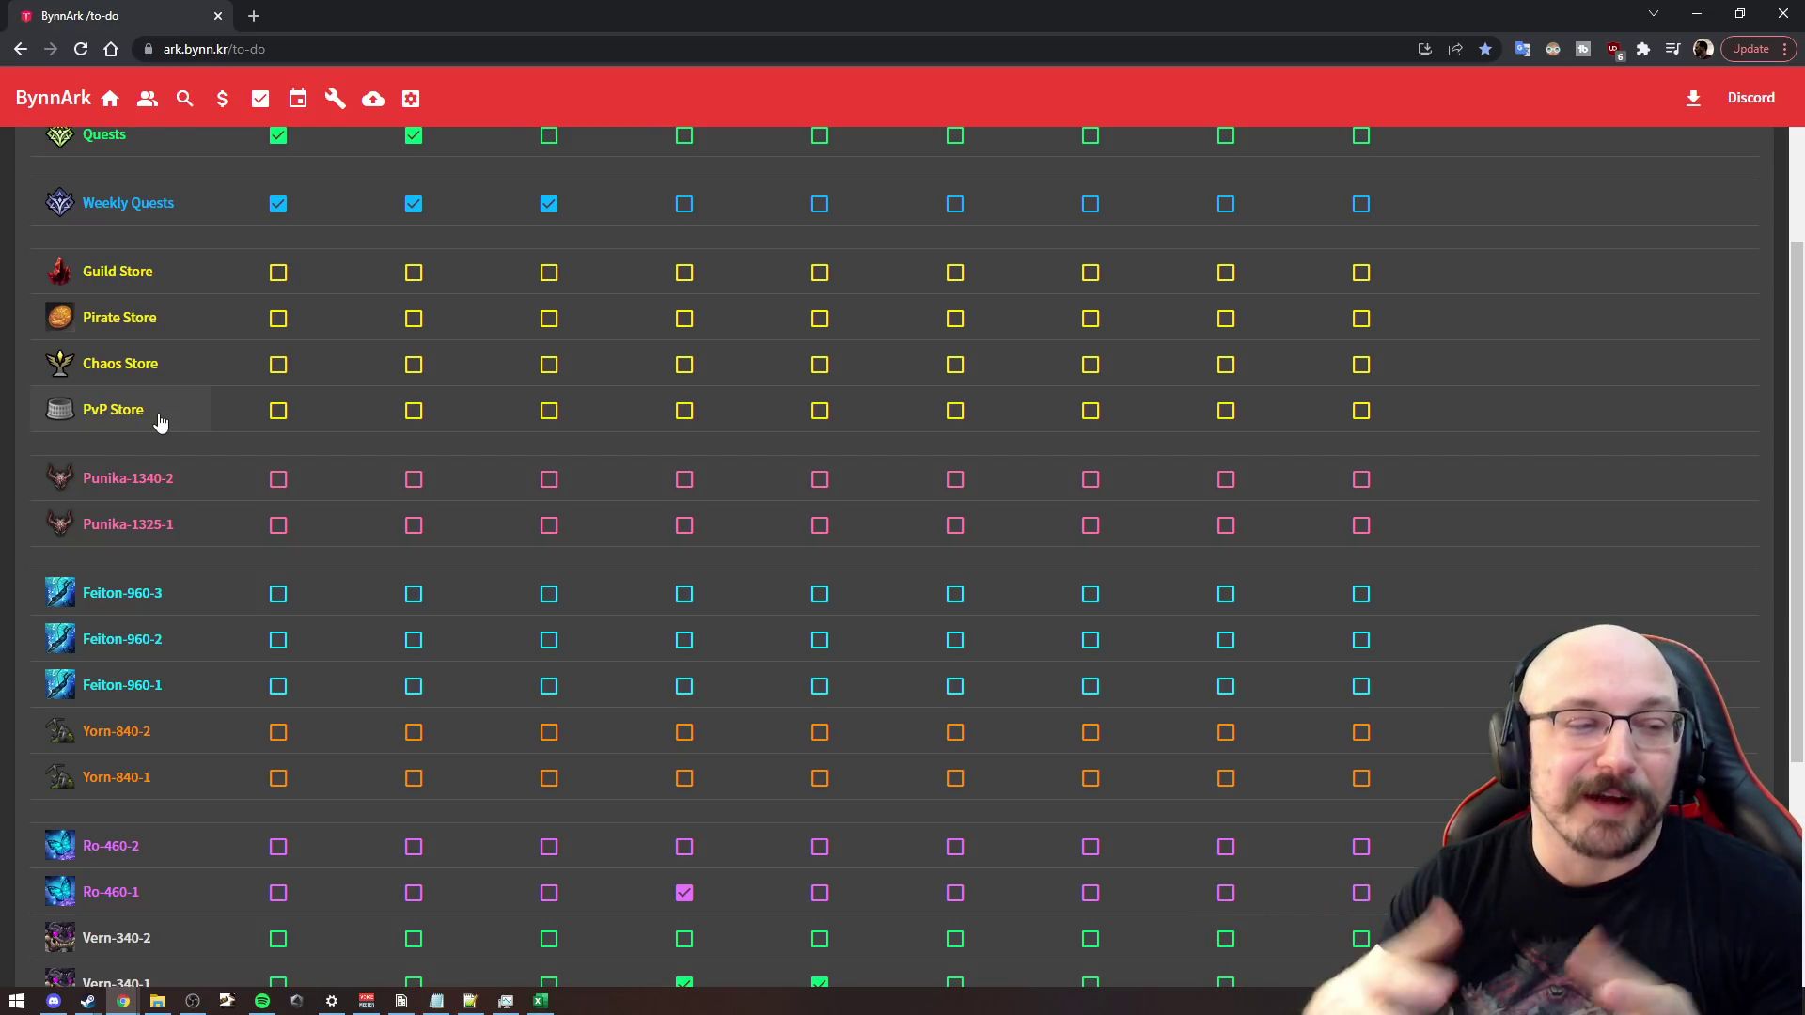
pyautogui.scroll(-1, 158, 425)
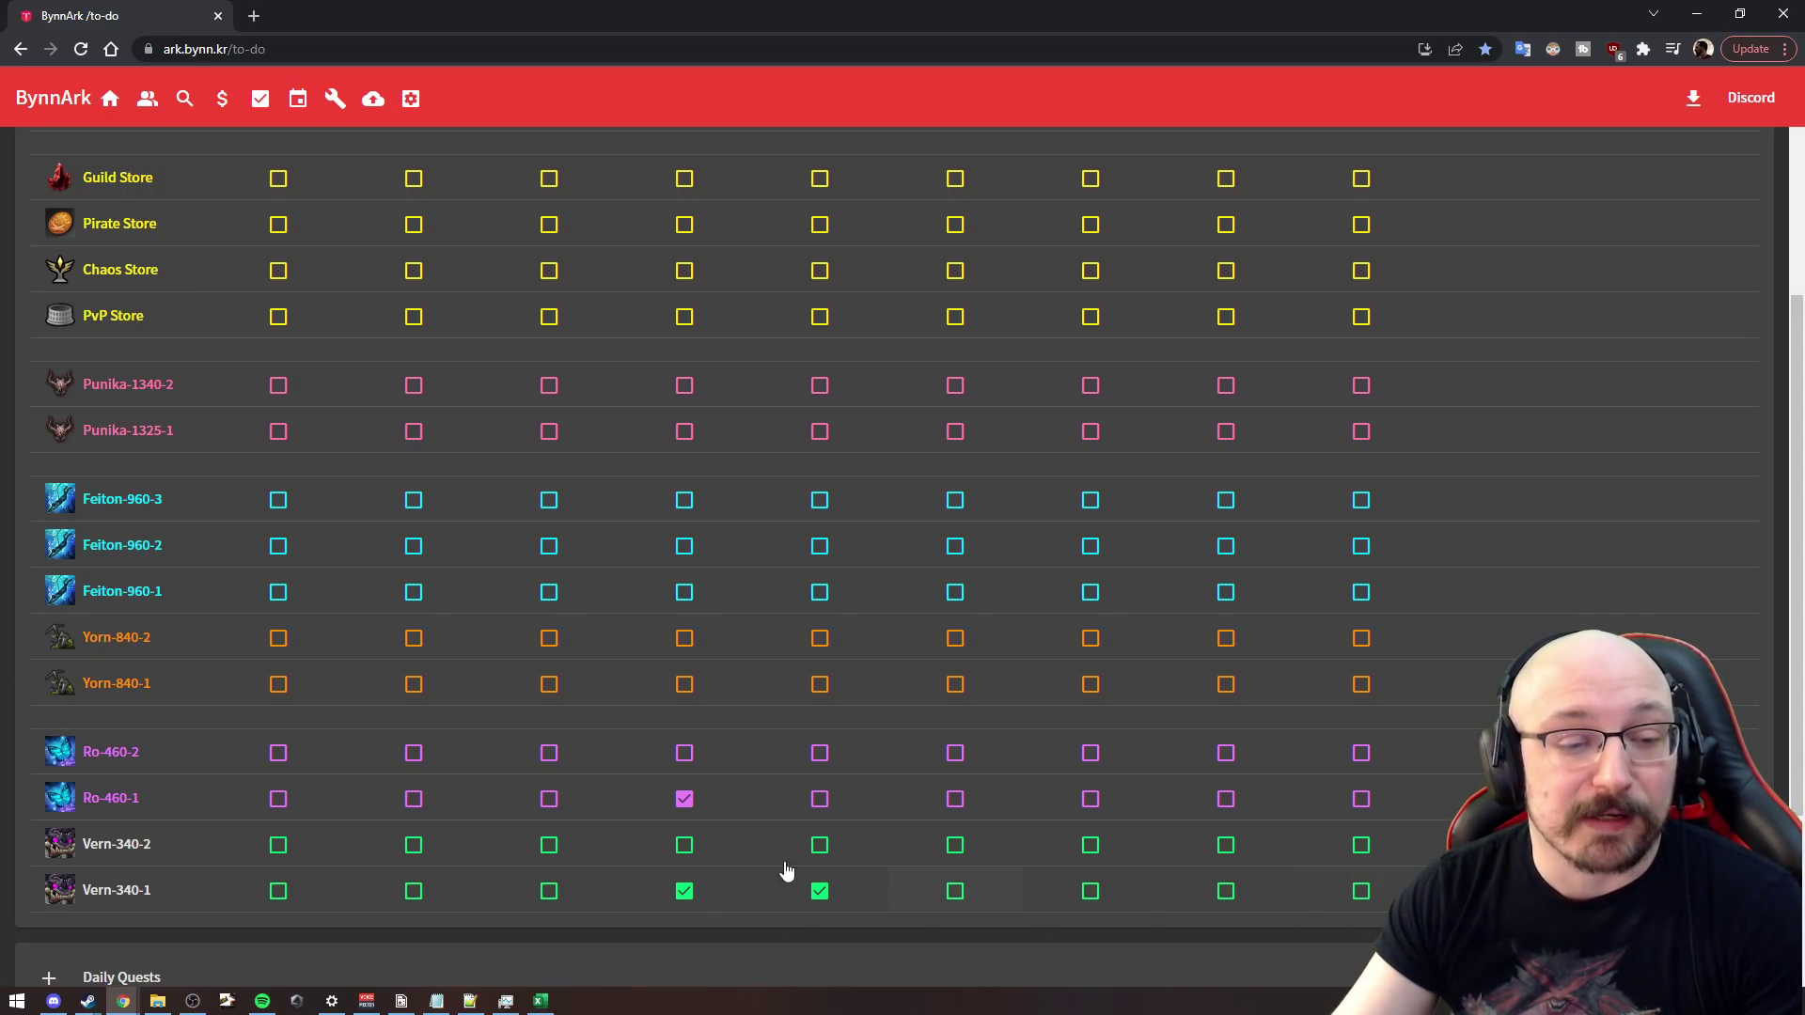
pyautogui.click(684, 798)
pyautogui.click(685, 891)
pyautogui.click(817, 893)
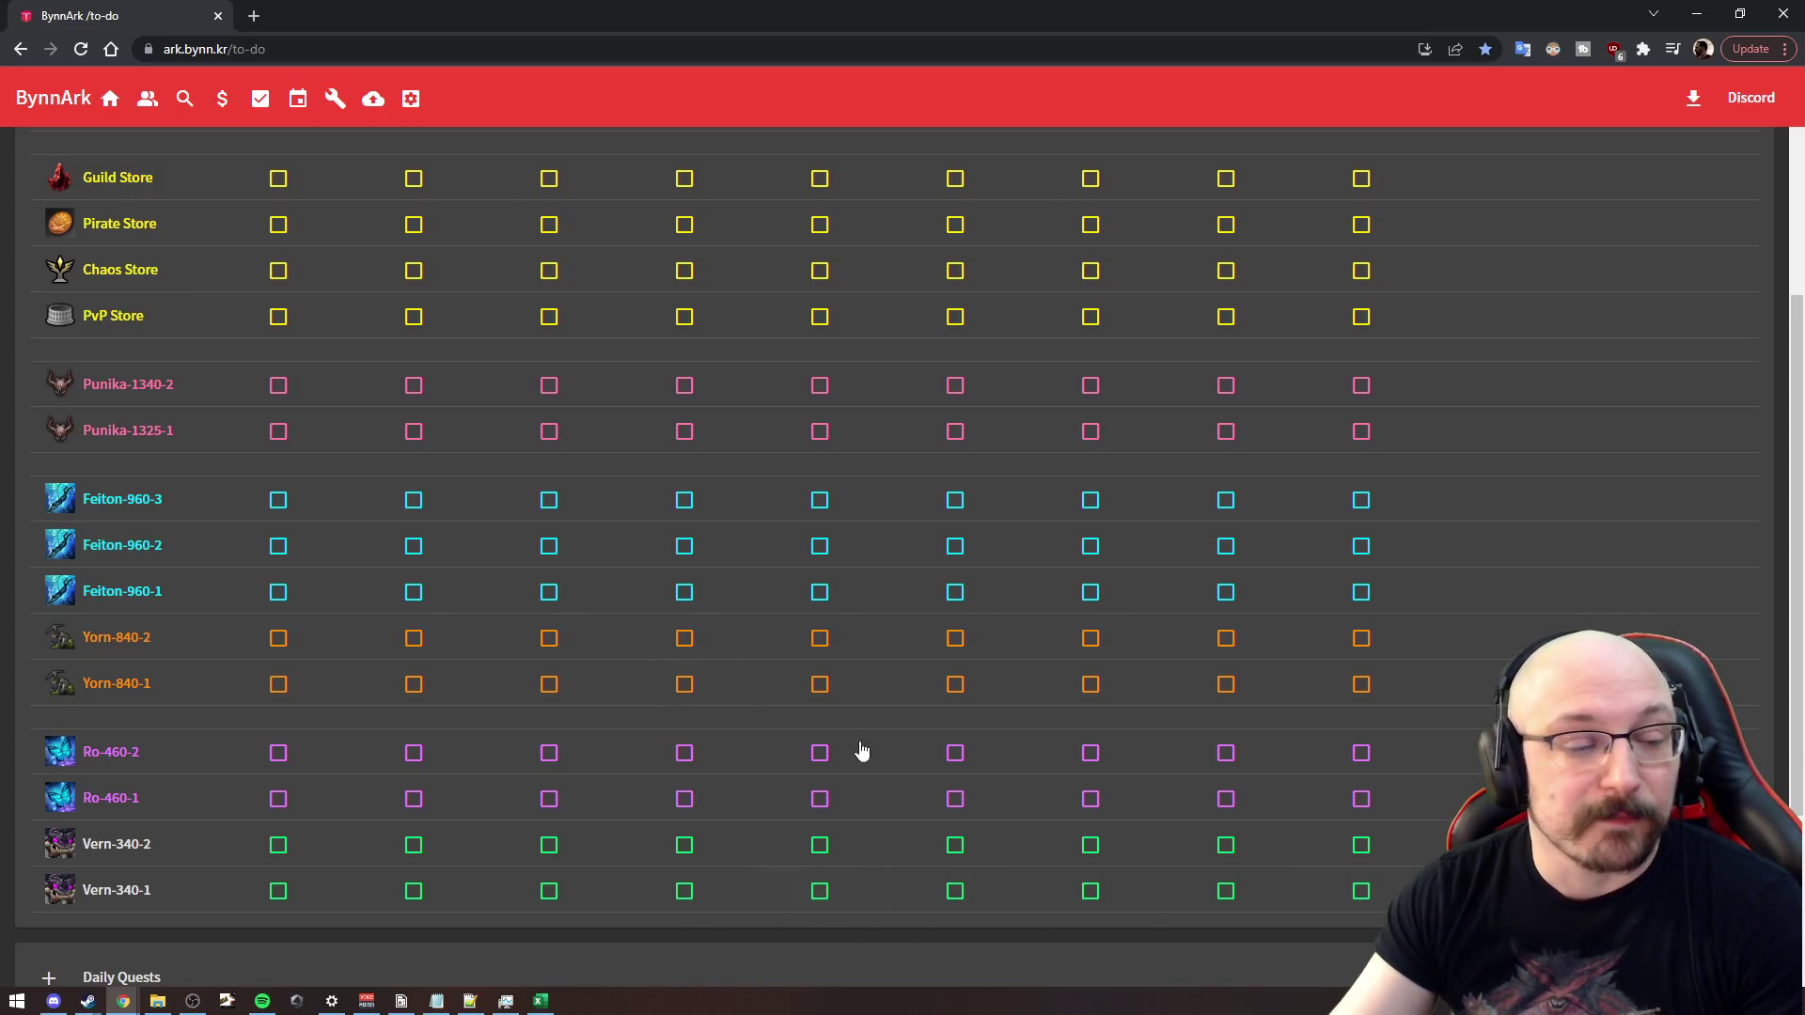
# Step: Tick Tooki's Completed box under Daily Quests, then minimize the tracker window
pyautogui.scroll(-3, 866, 724)
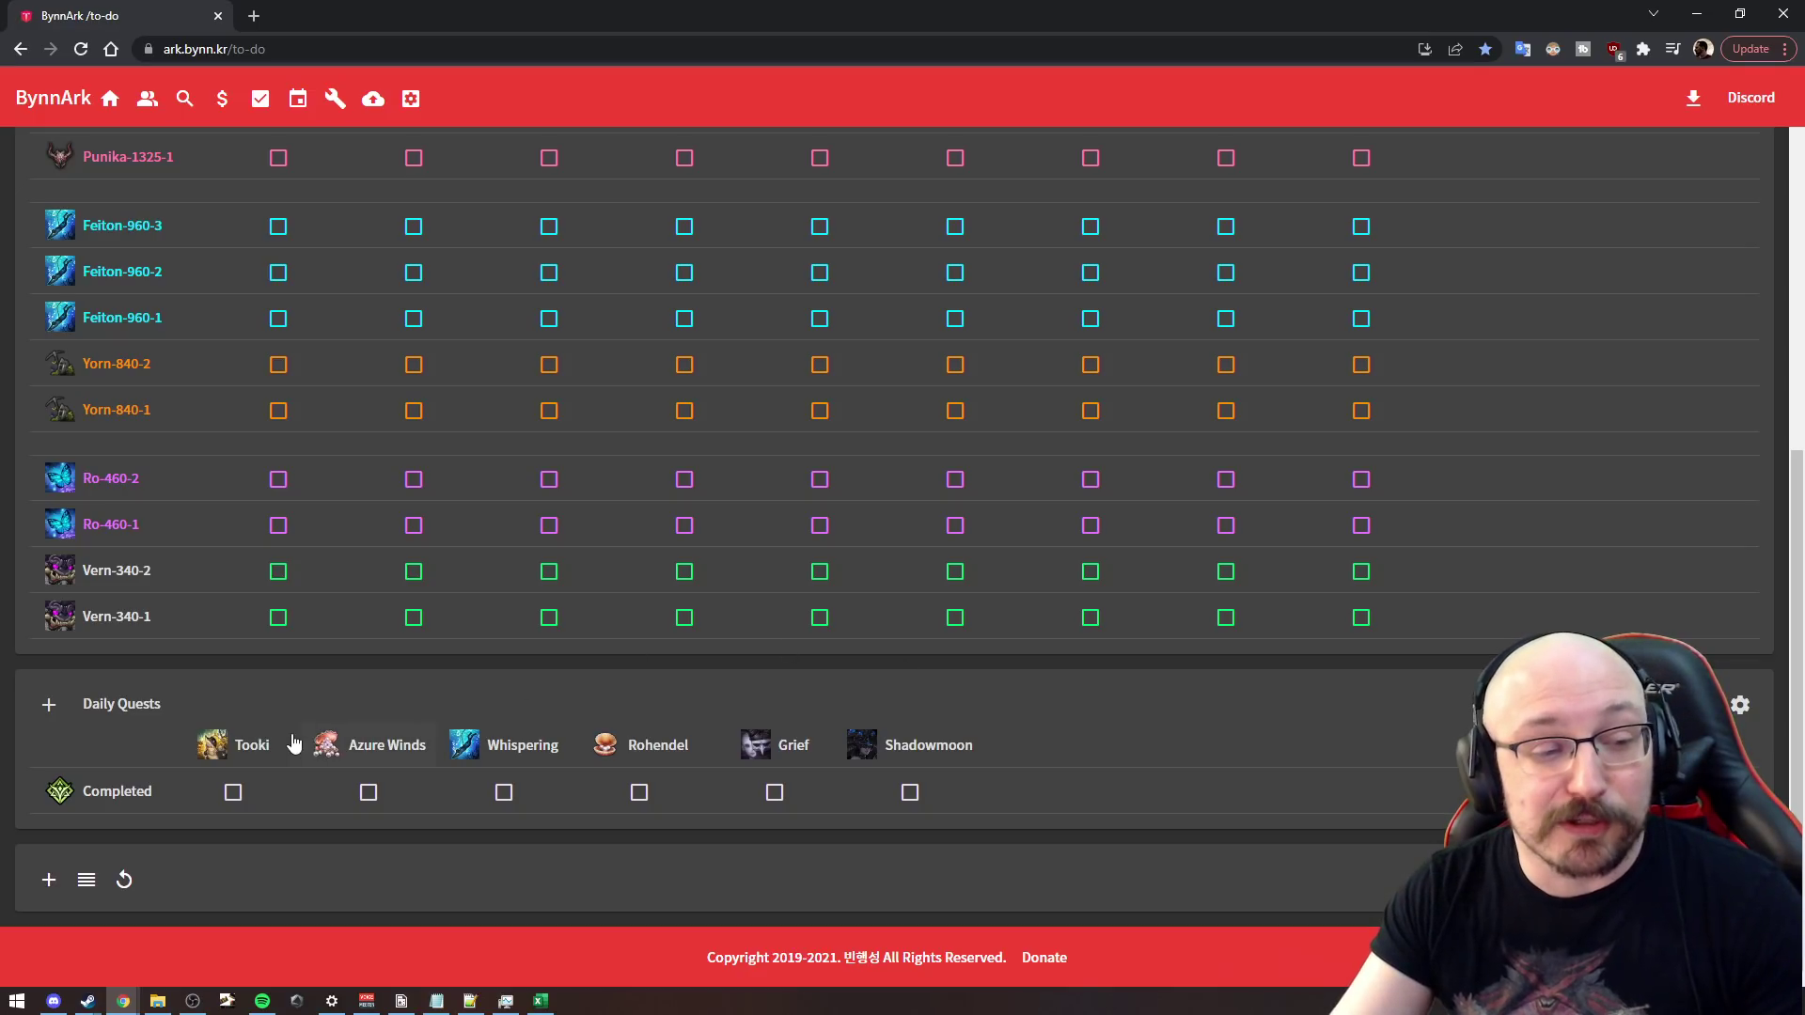
pyautogui.click(235, 790)
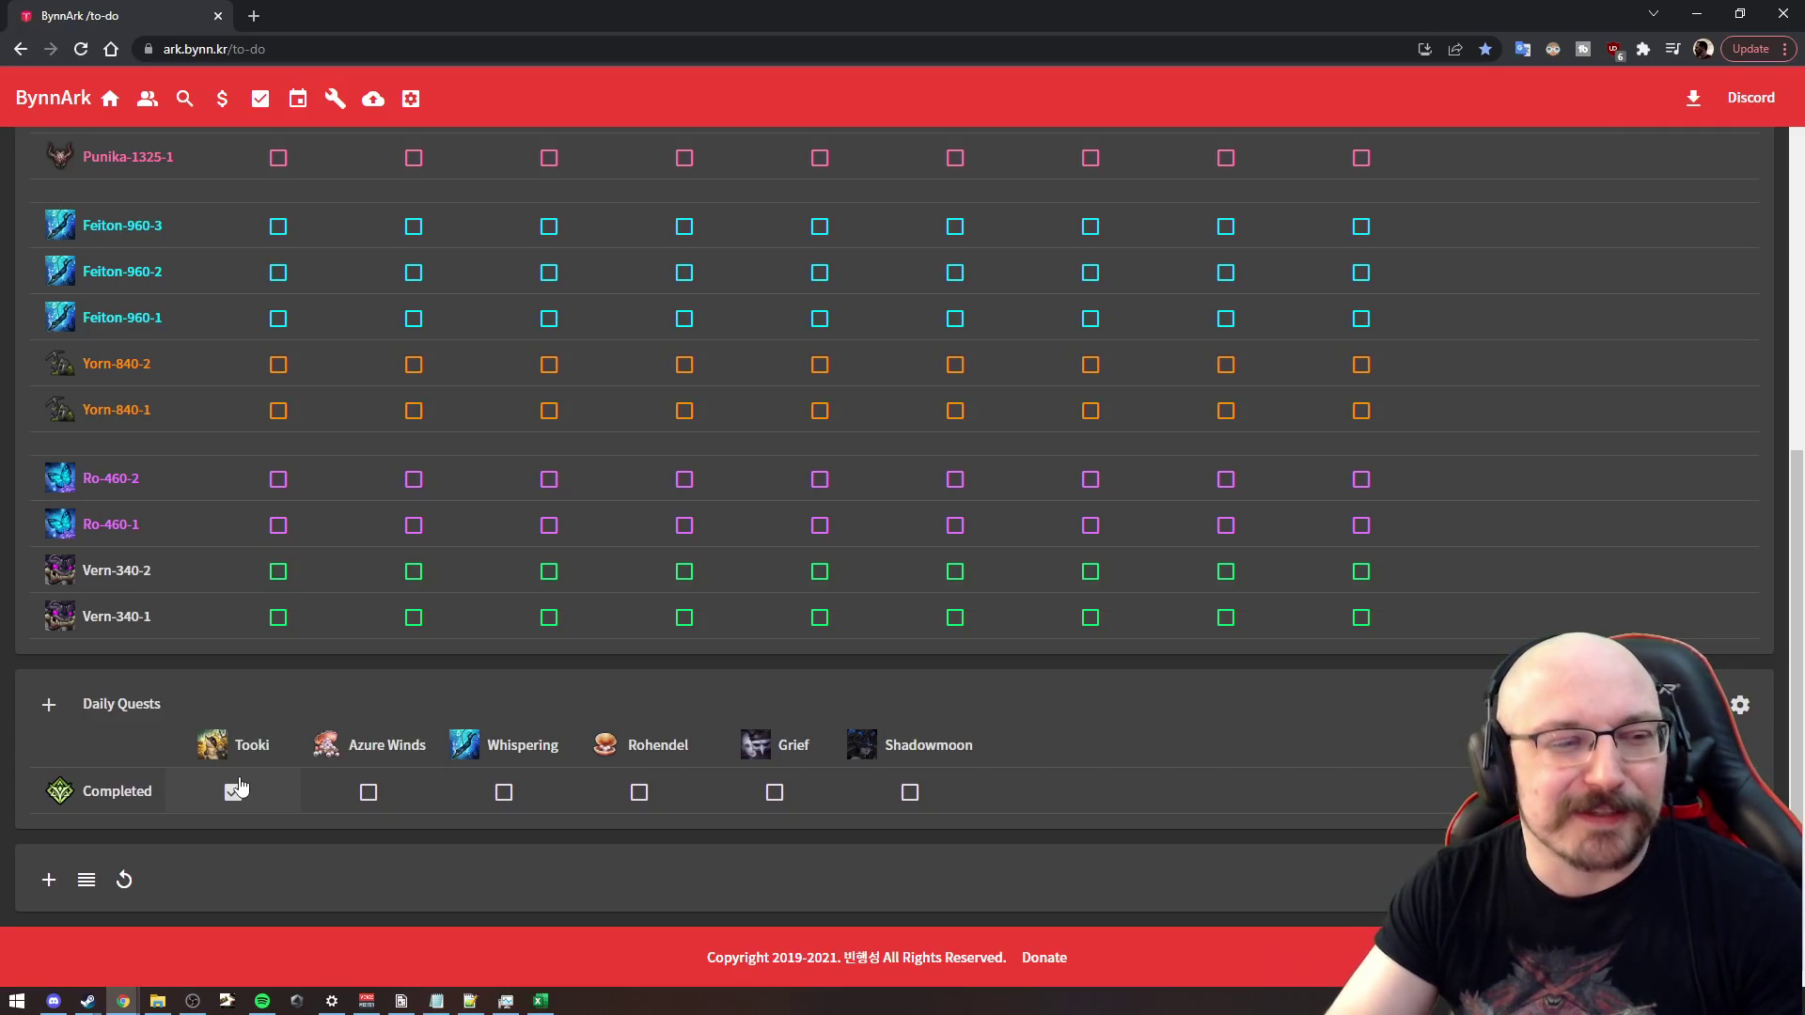
pyautogui.scroll(7, 282, 785)
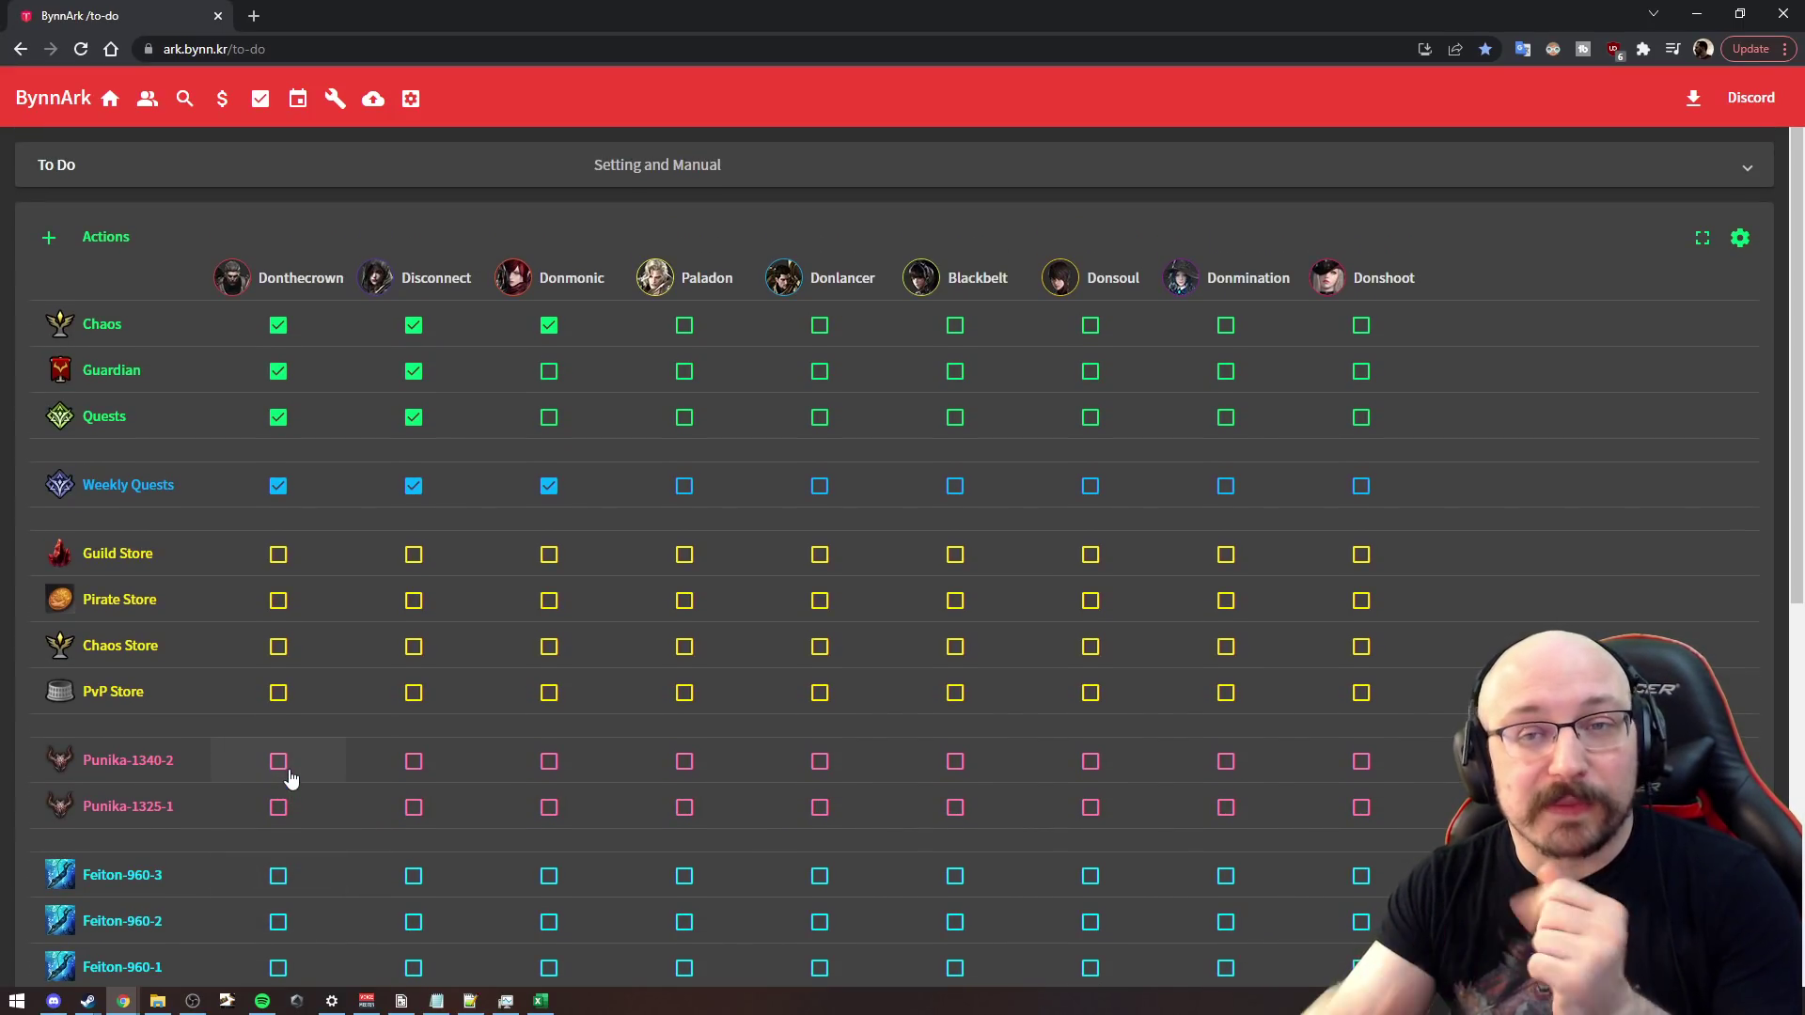
pyautogui.click(1685, 16)
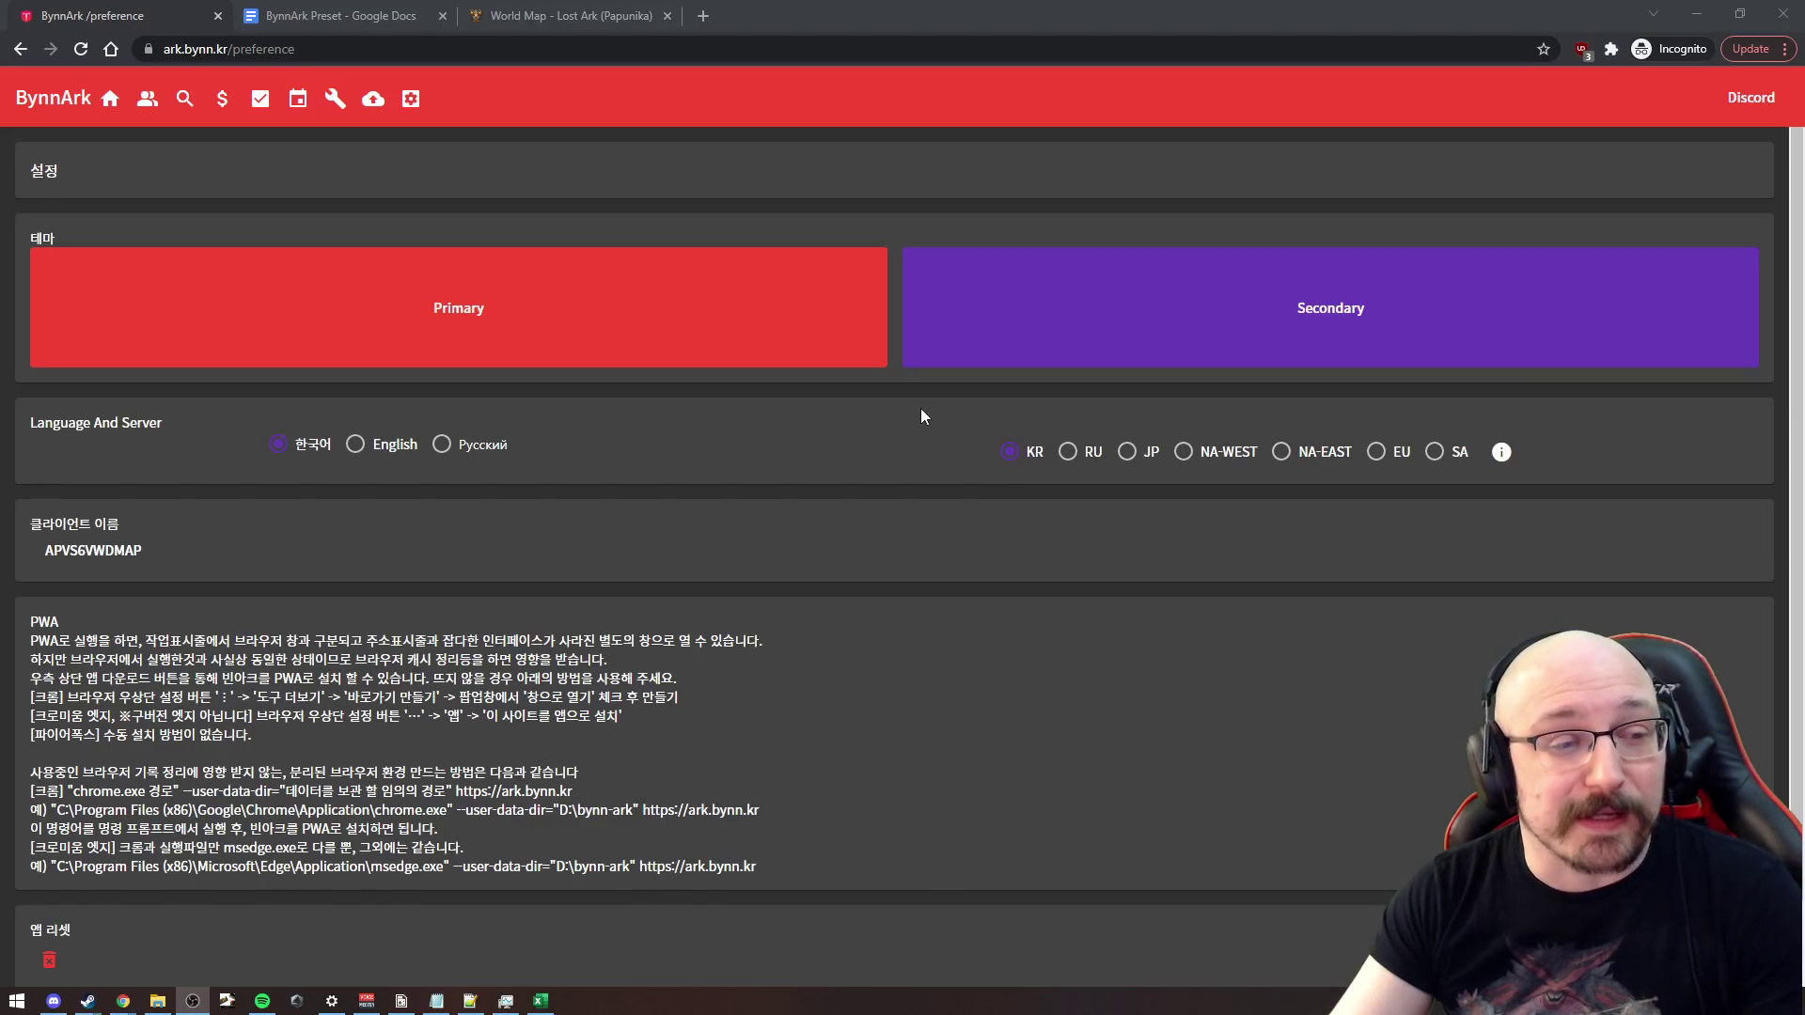
# Step: Set the preferences to English language and the NA-EAST server, then go to the Backup page
pyautogui.click(411, 99)
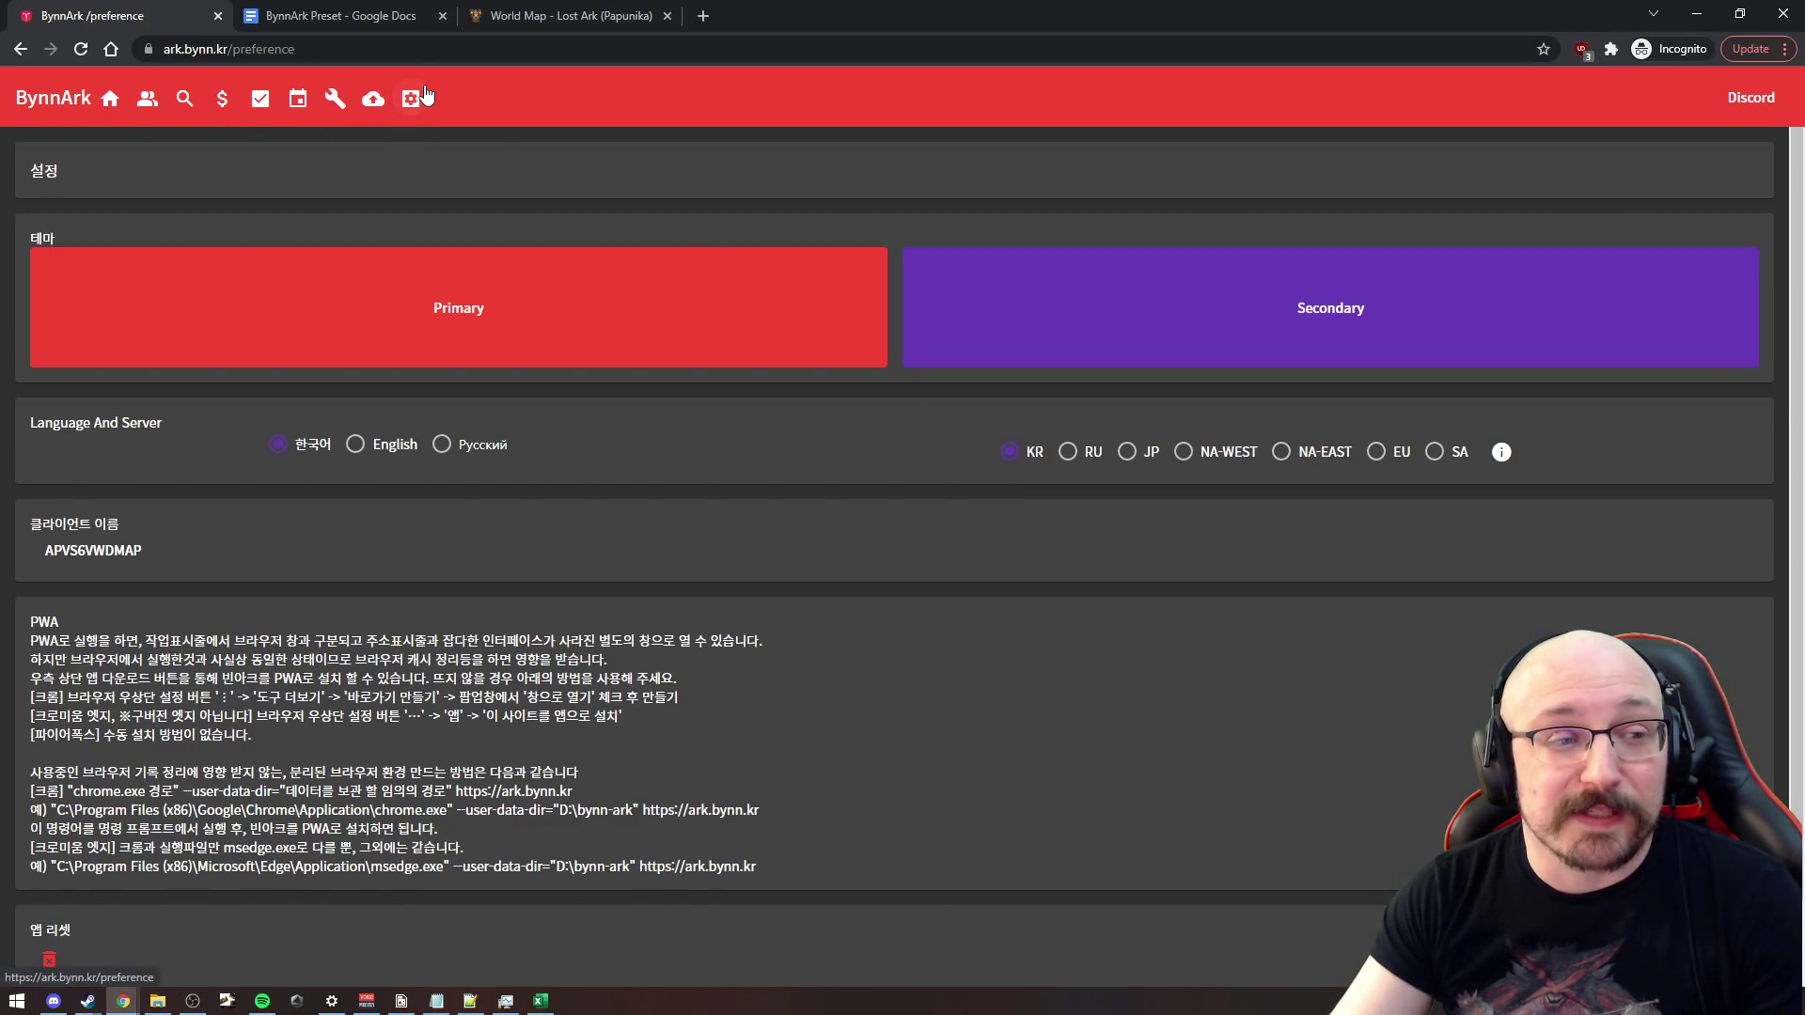
pyautogui.click(369, 449)
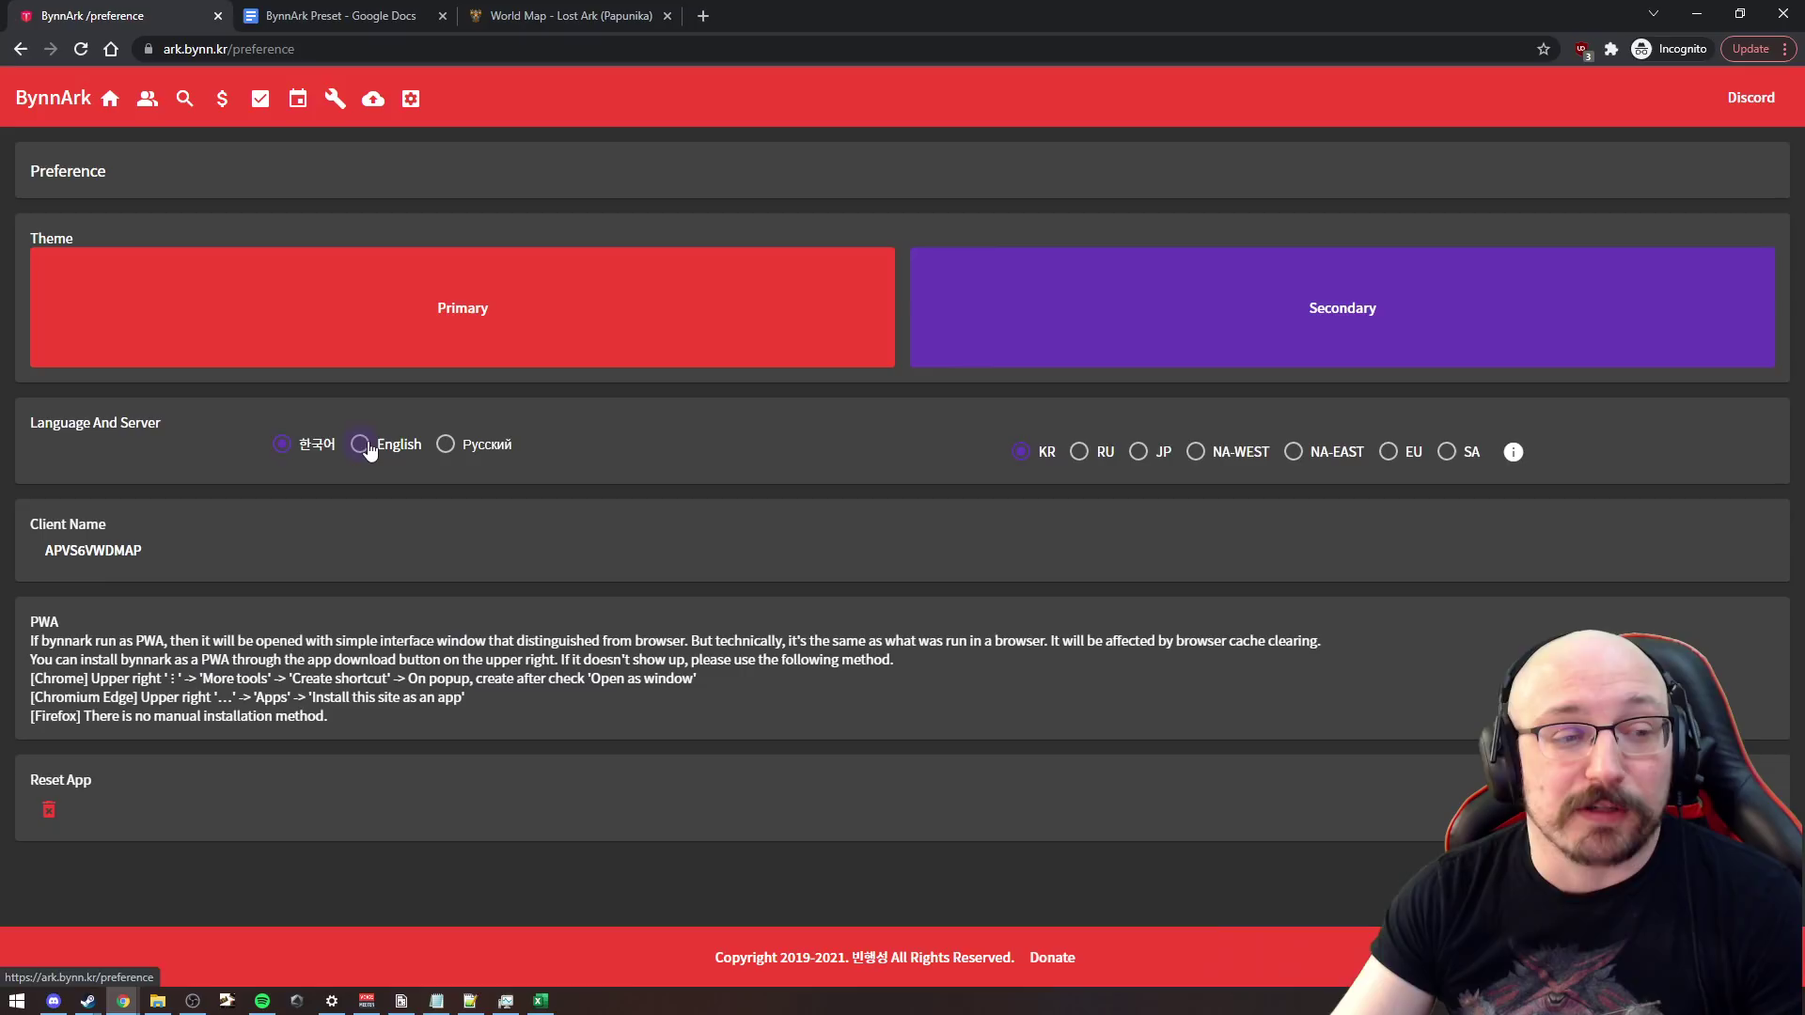
pyautogui.click(1297, 454)
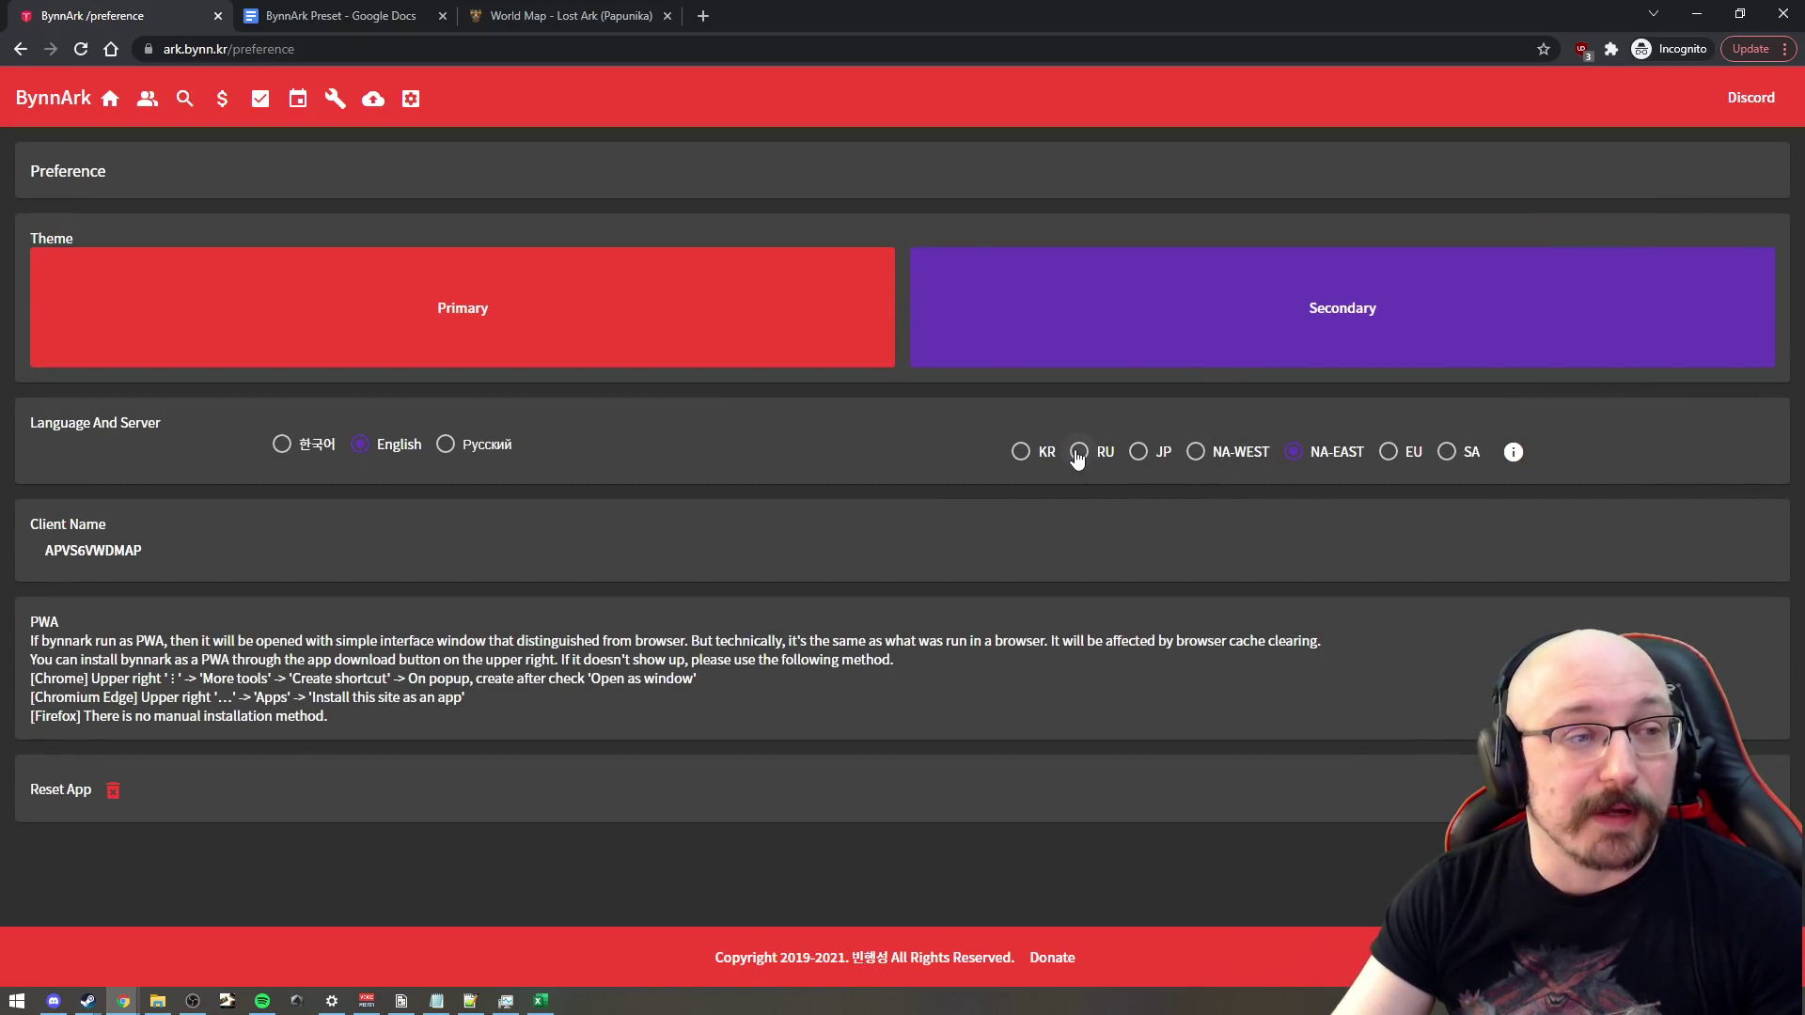
pyautogui.click(374, 101)
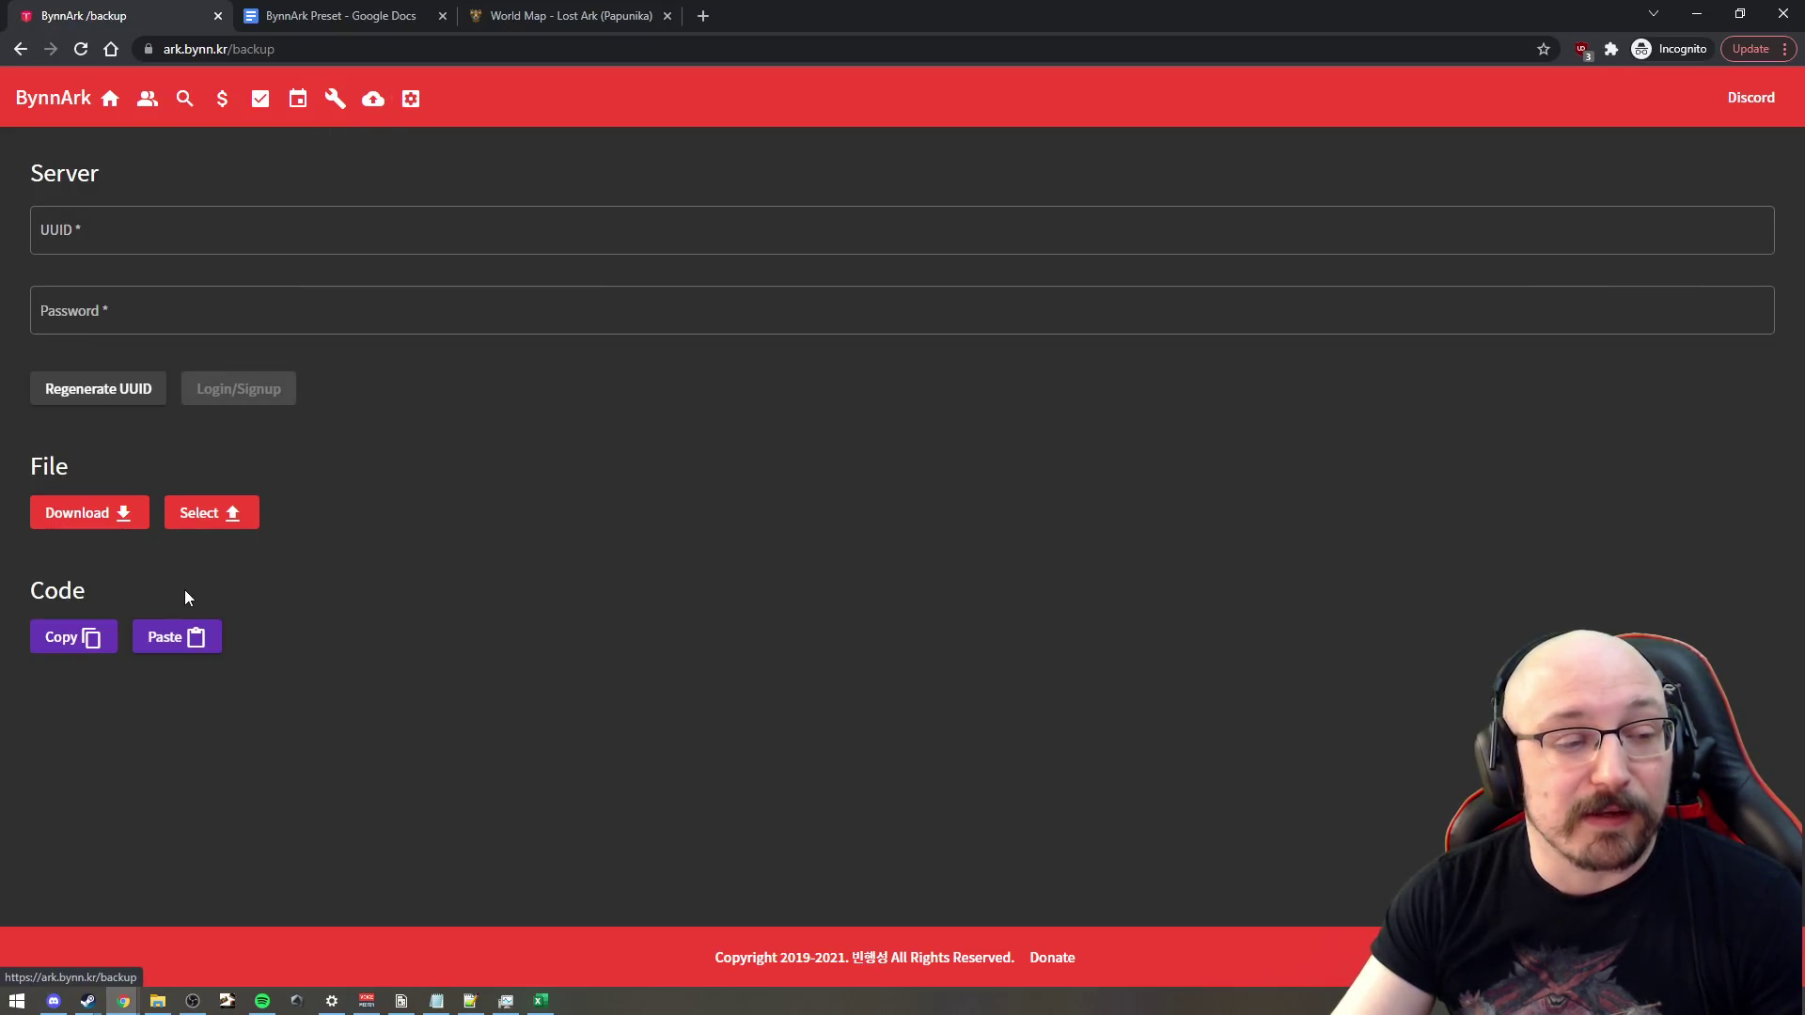
# Step: Open the Paste dialog under Code on the Backup page
pyautogui.click(192, 639)
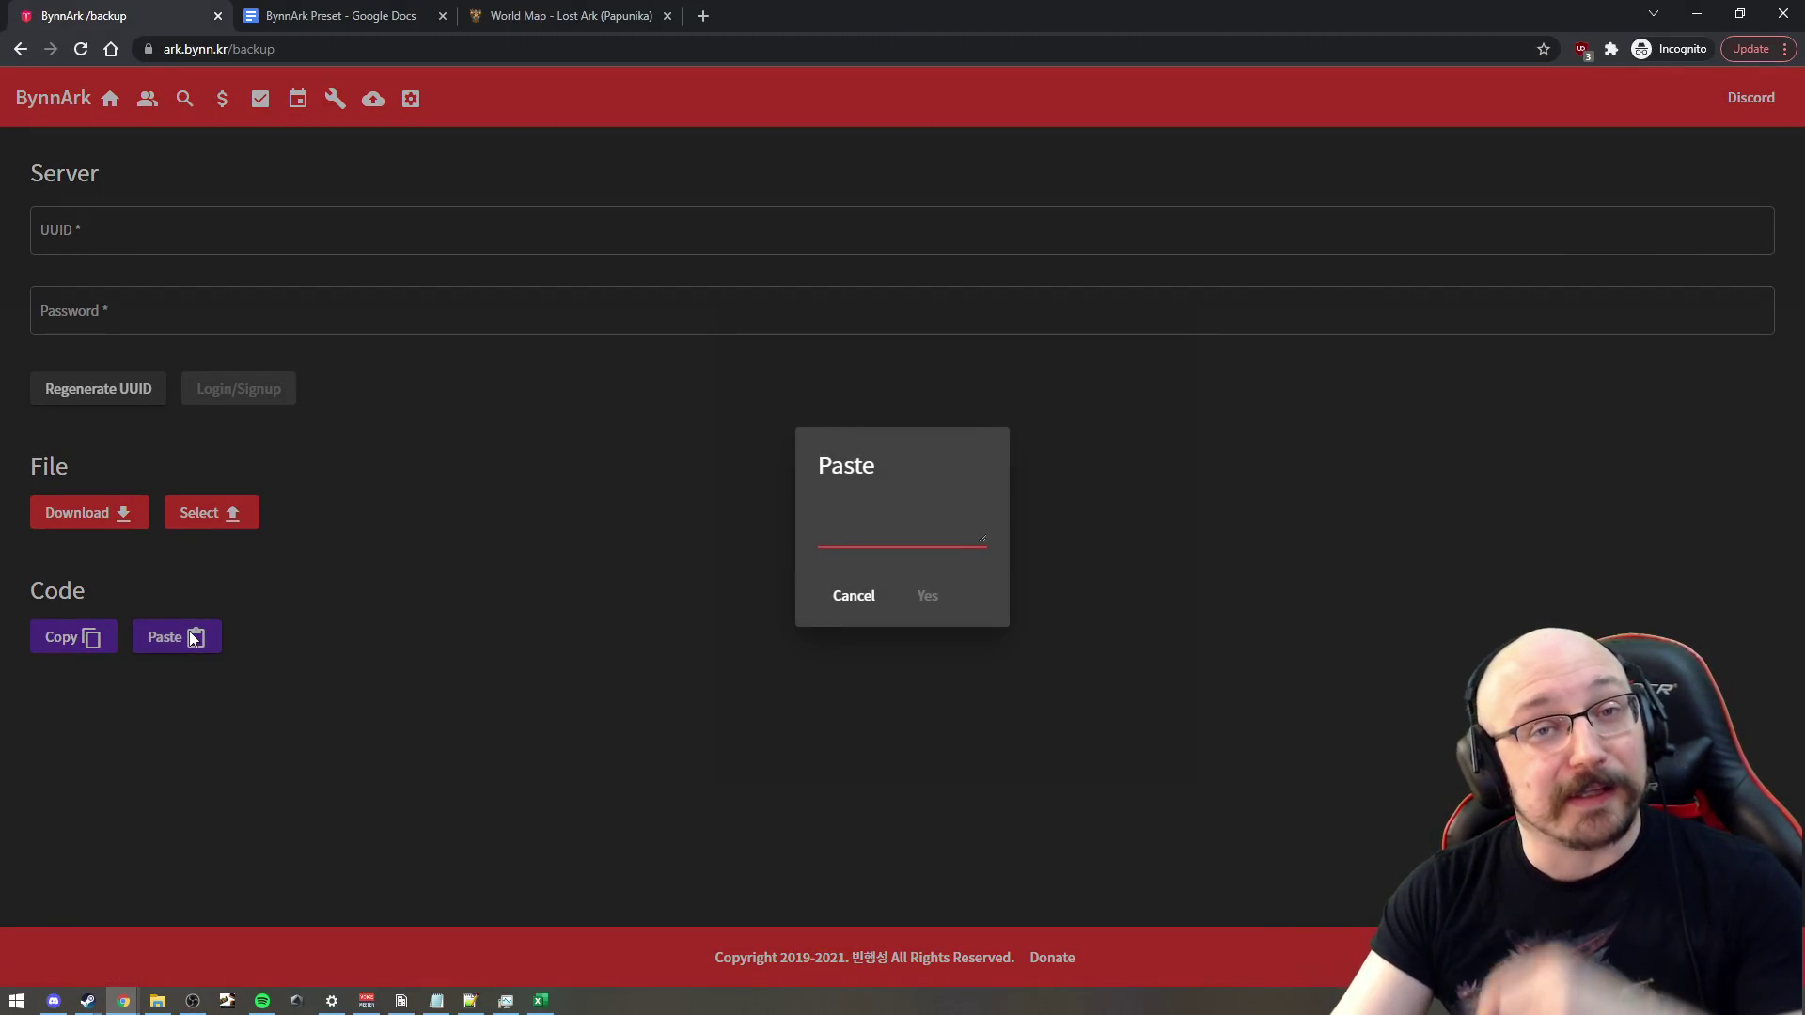
# Step: Select all the preset code text in the BynnArk Preset Google Doc
pyautogui.click(314, 15)
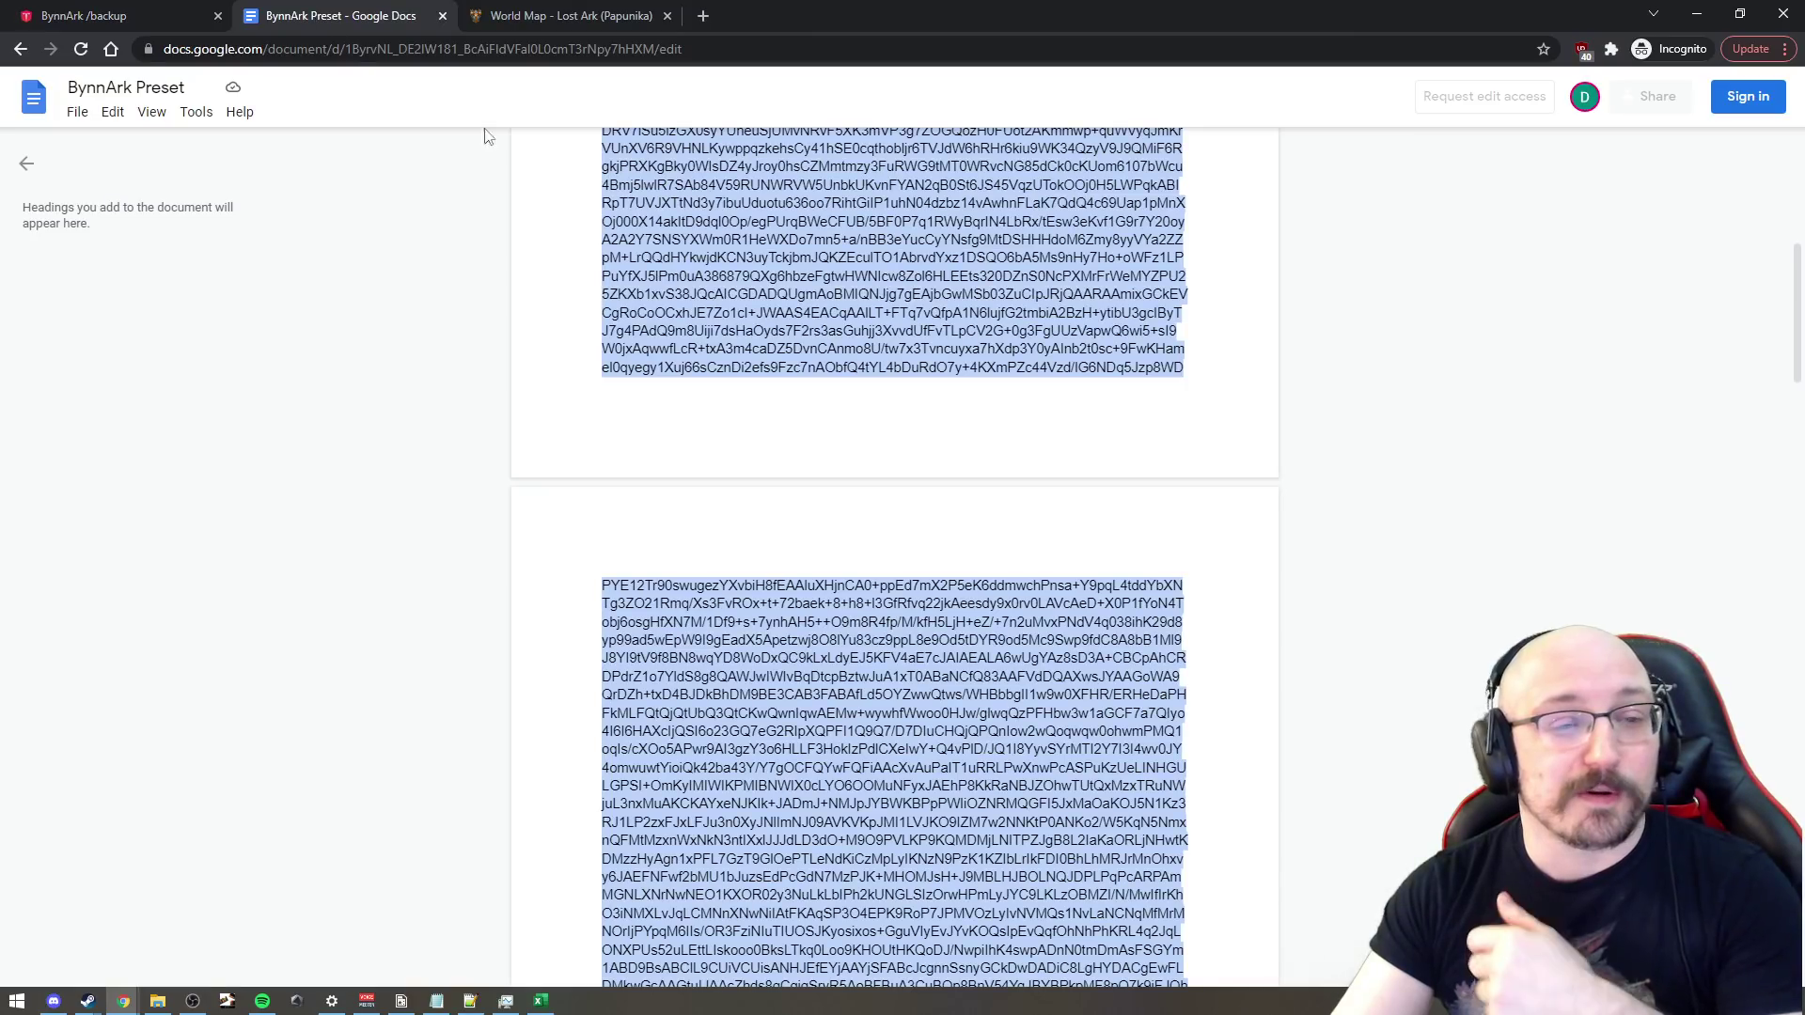
pyautogui.click(843, 297)
pyautogui.scroll(7, 843, 297)
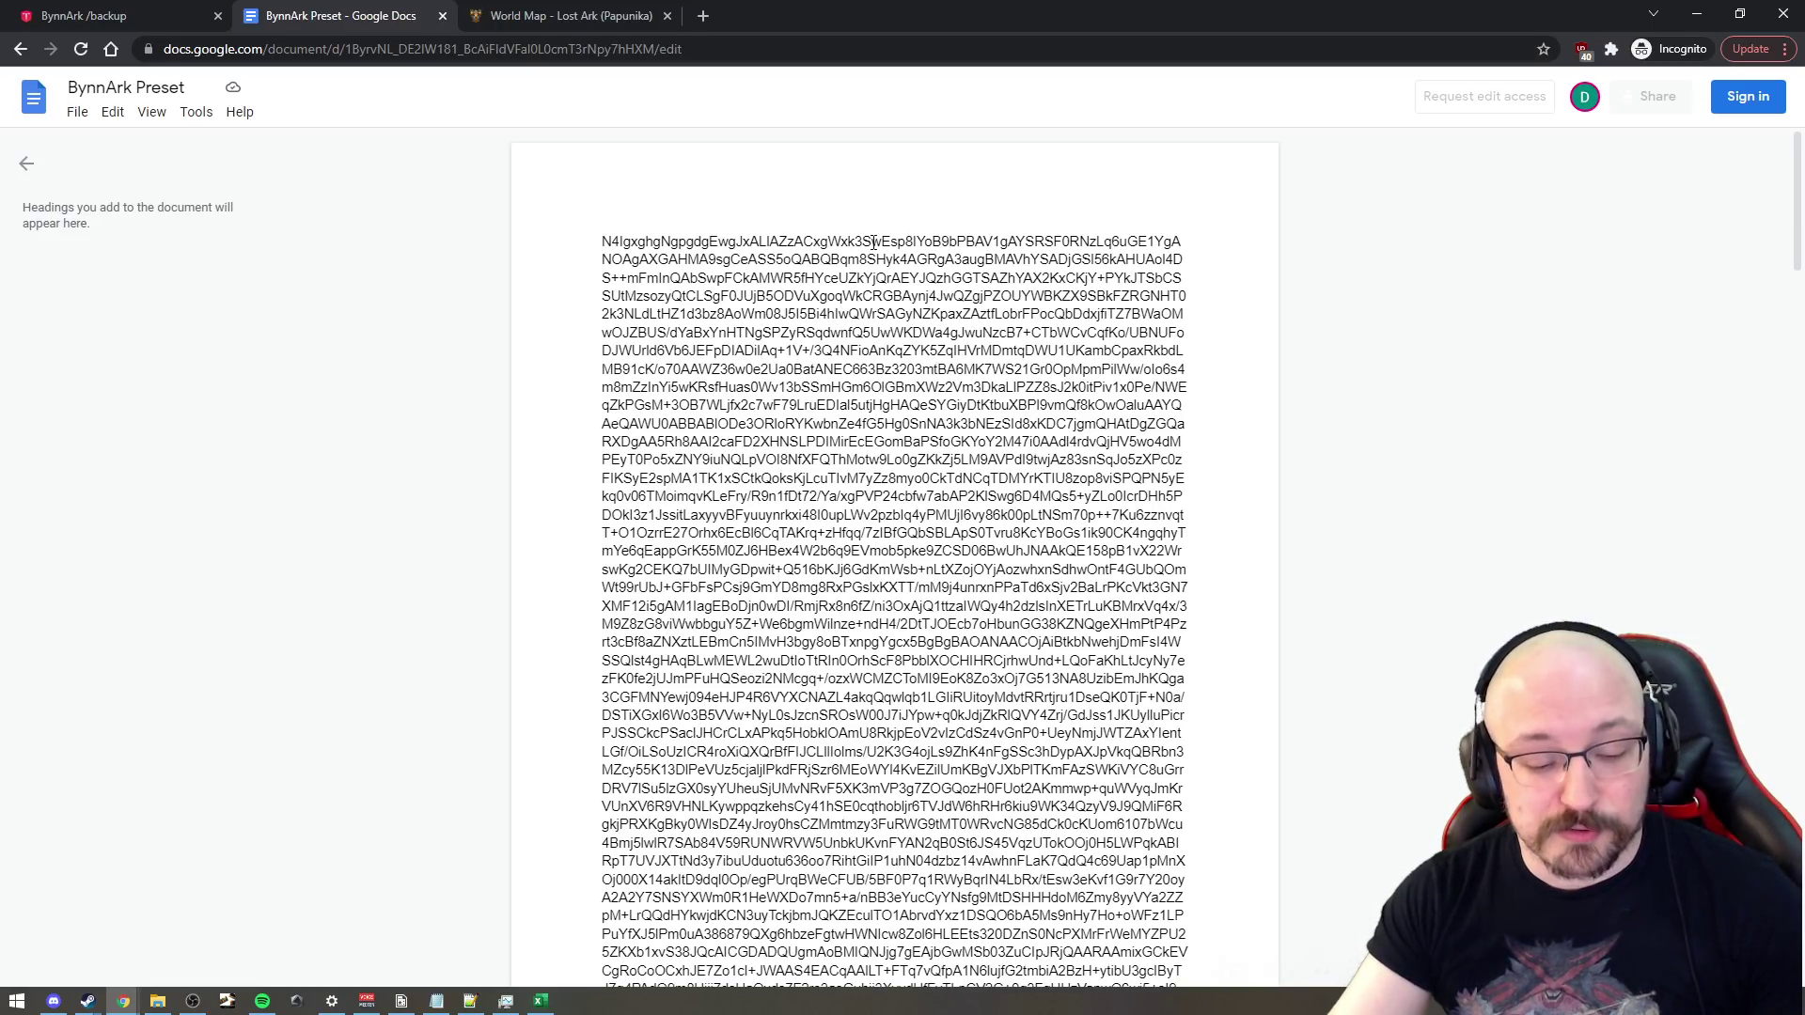
pyautogui.hotkey('ctrl', 'a')
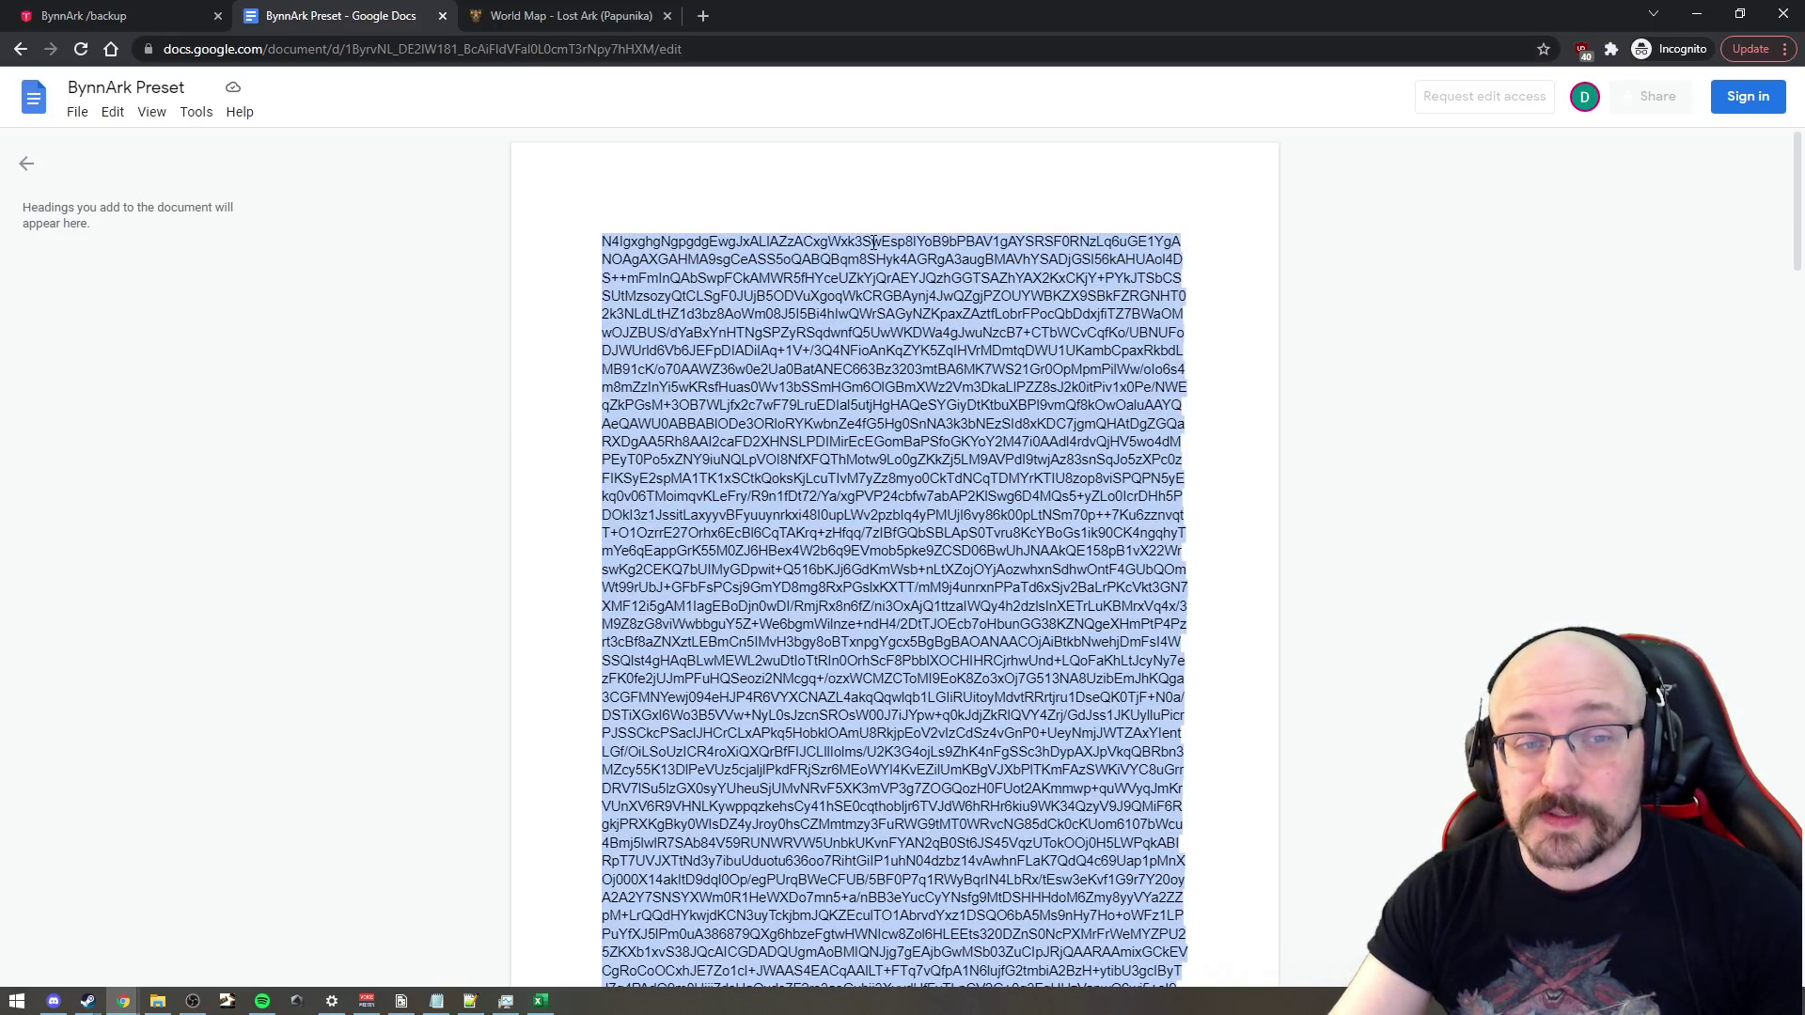
# Step: Paste the preset code into BynnArk's Paste box, confirm the import, and return to To Do
pyautogui.click(170, 25)
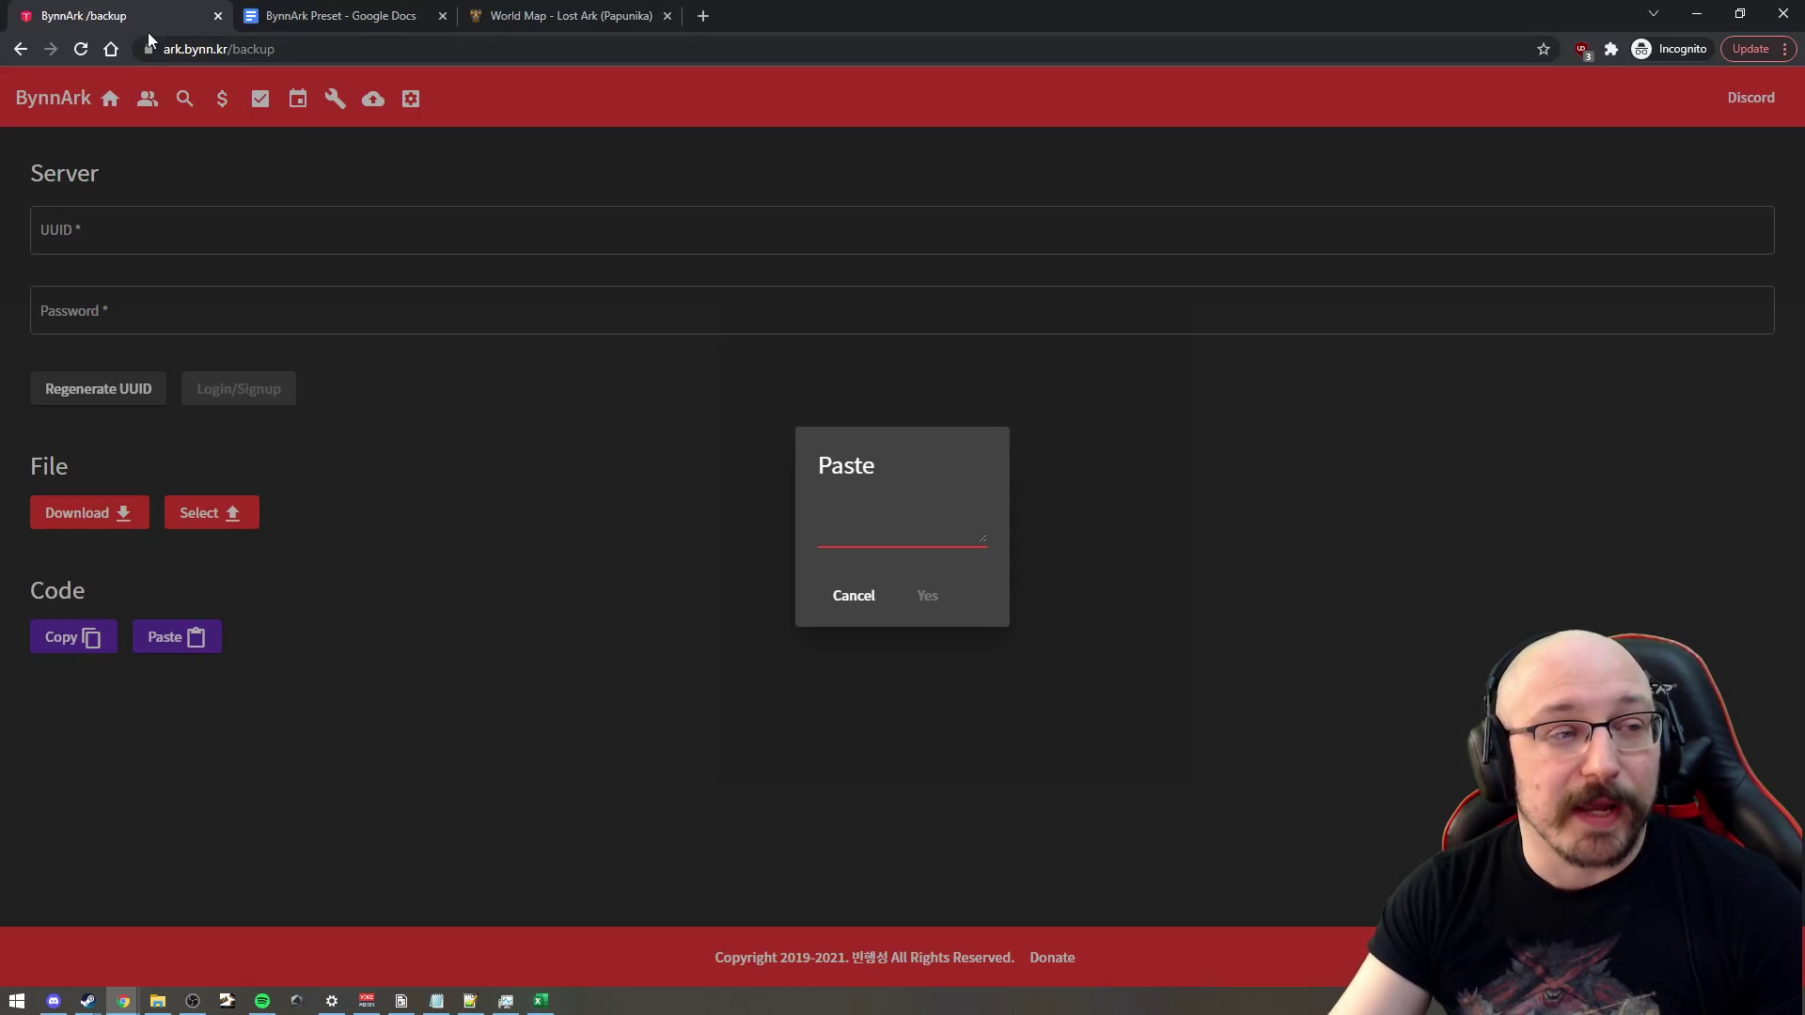
pyautogui.hotkey('ctrl', 'v')
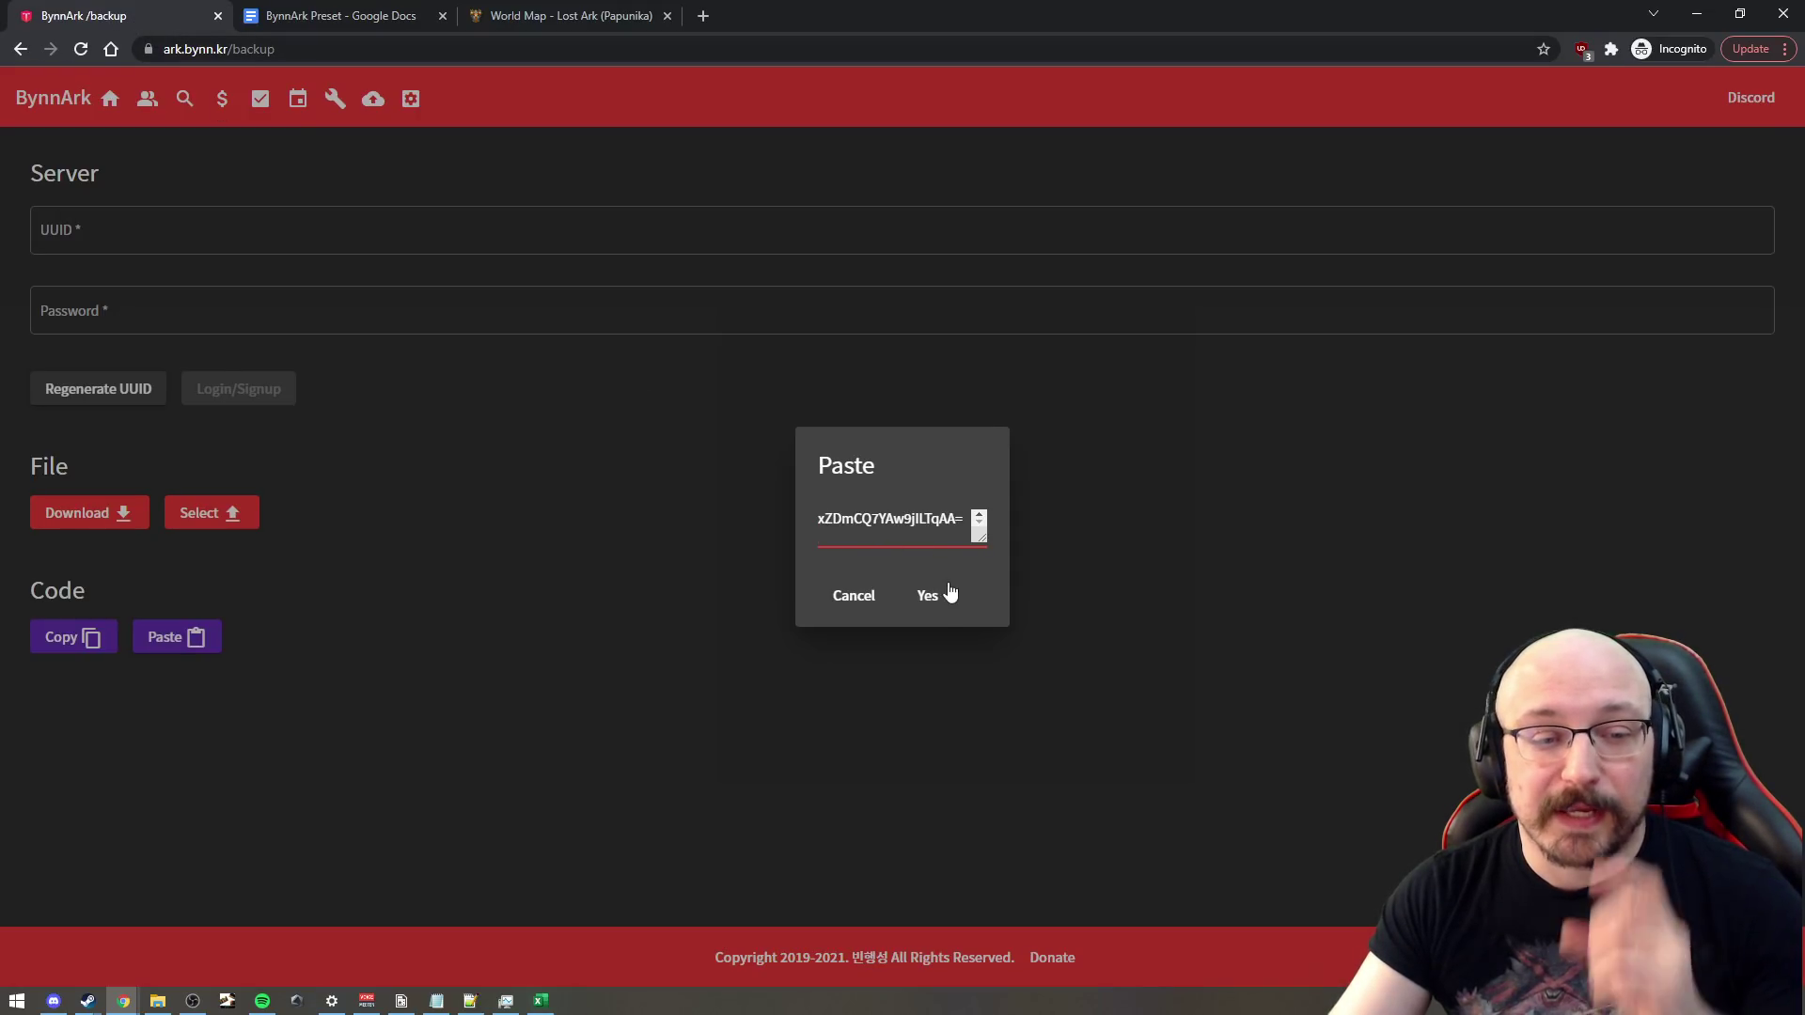
pyautogui.click(950, 600)
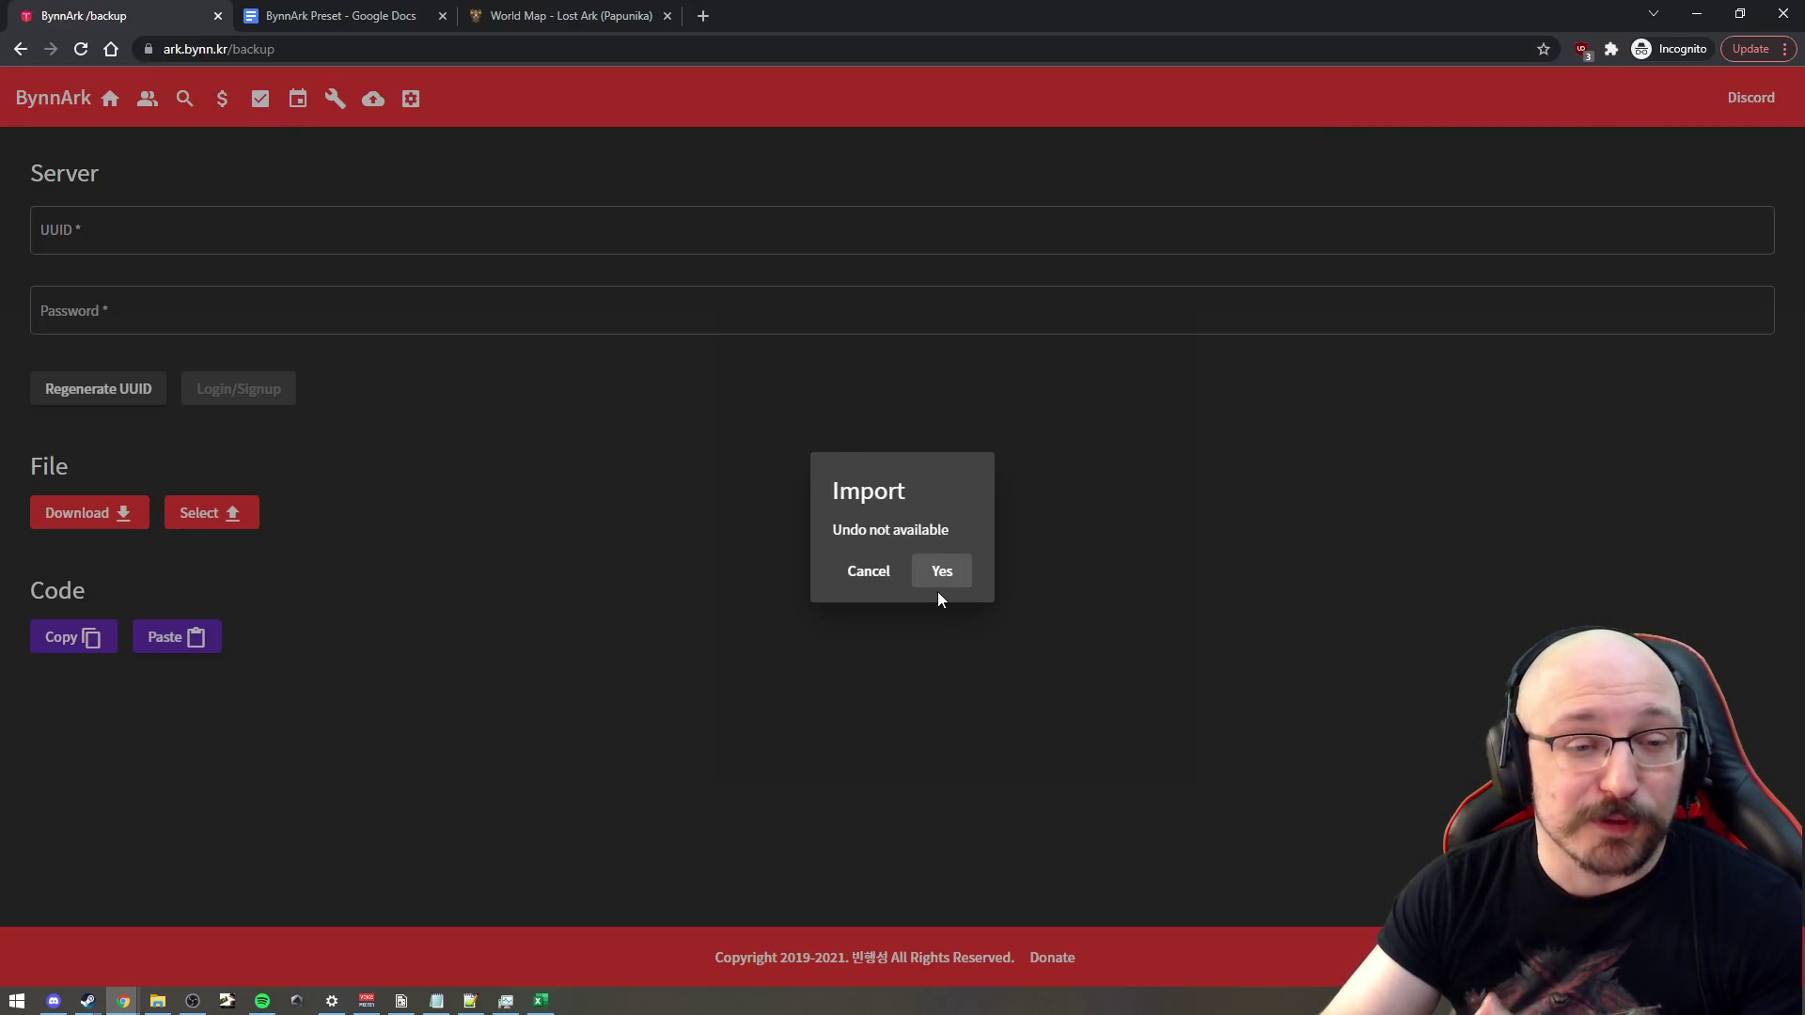
pyautogui.click(943, 580)
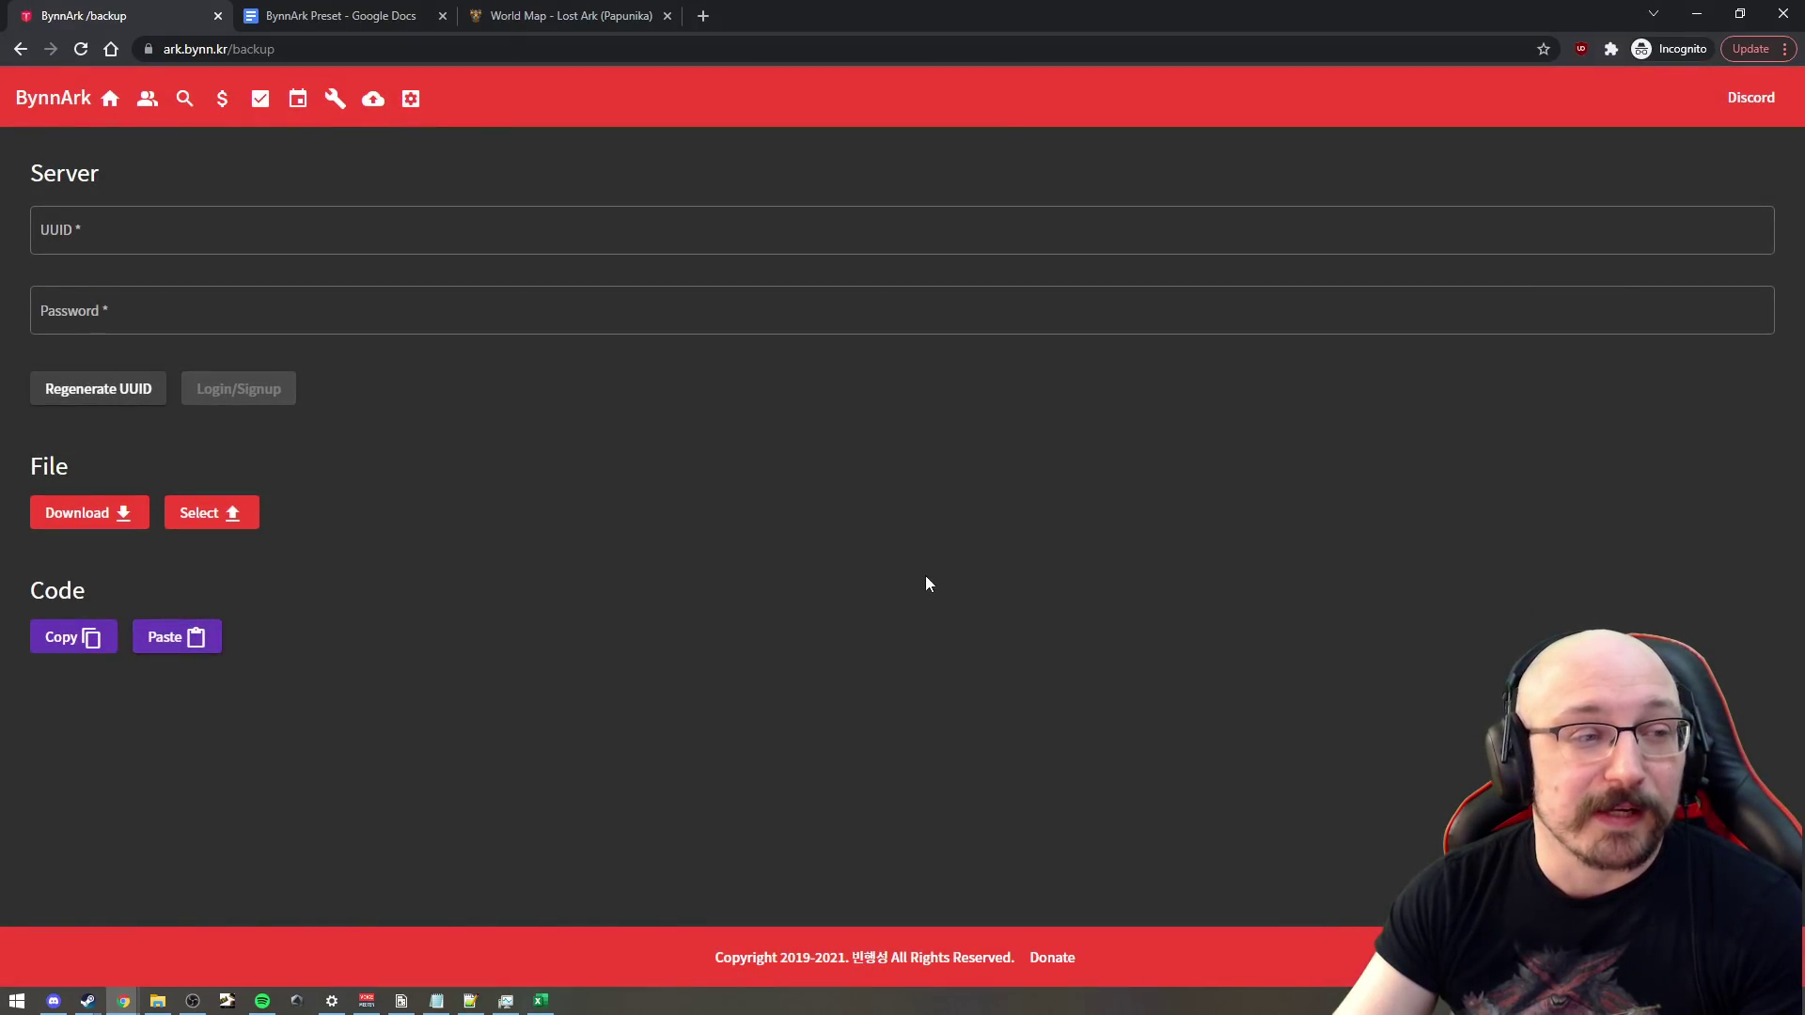
pyautogui.click(258, 101)
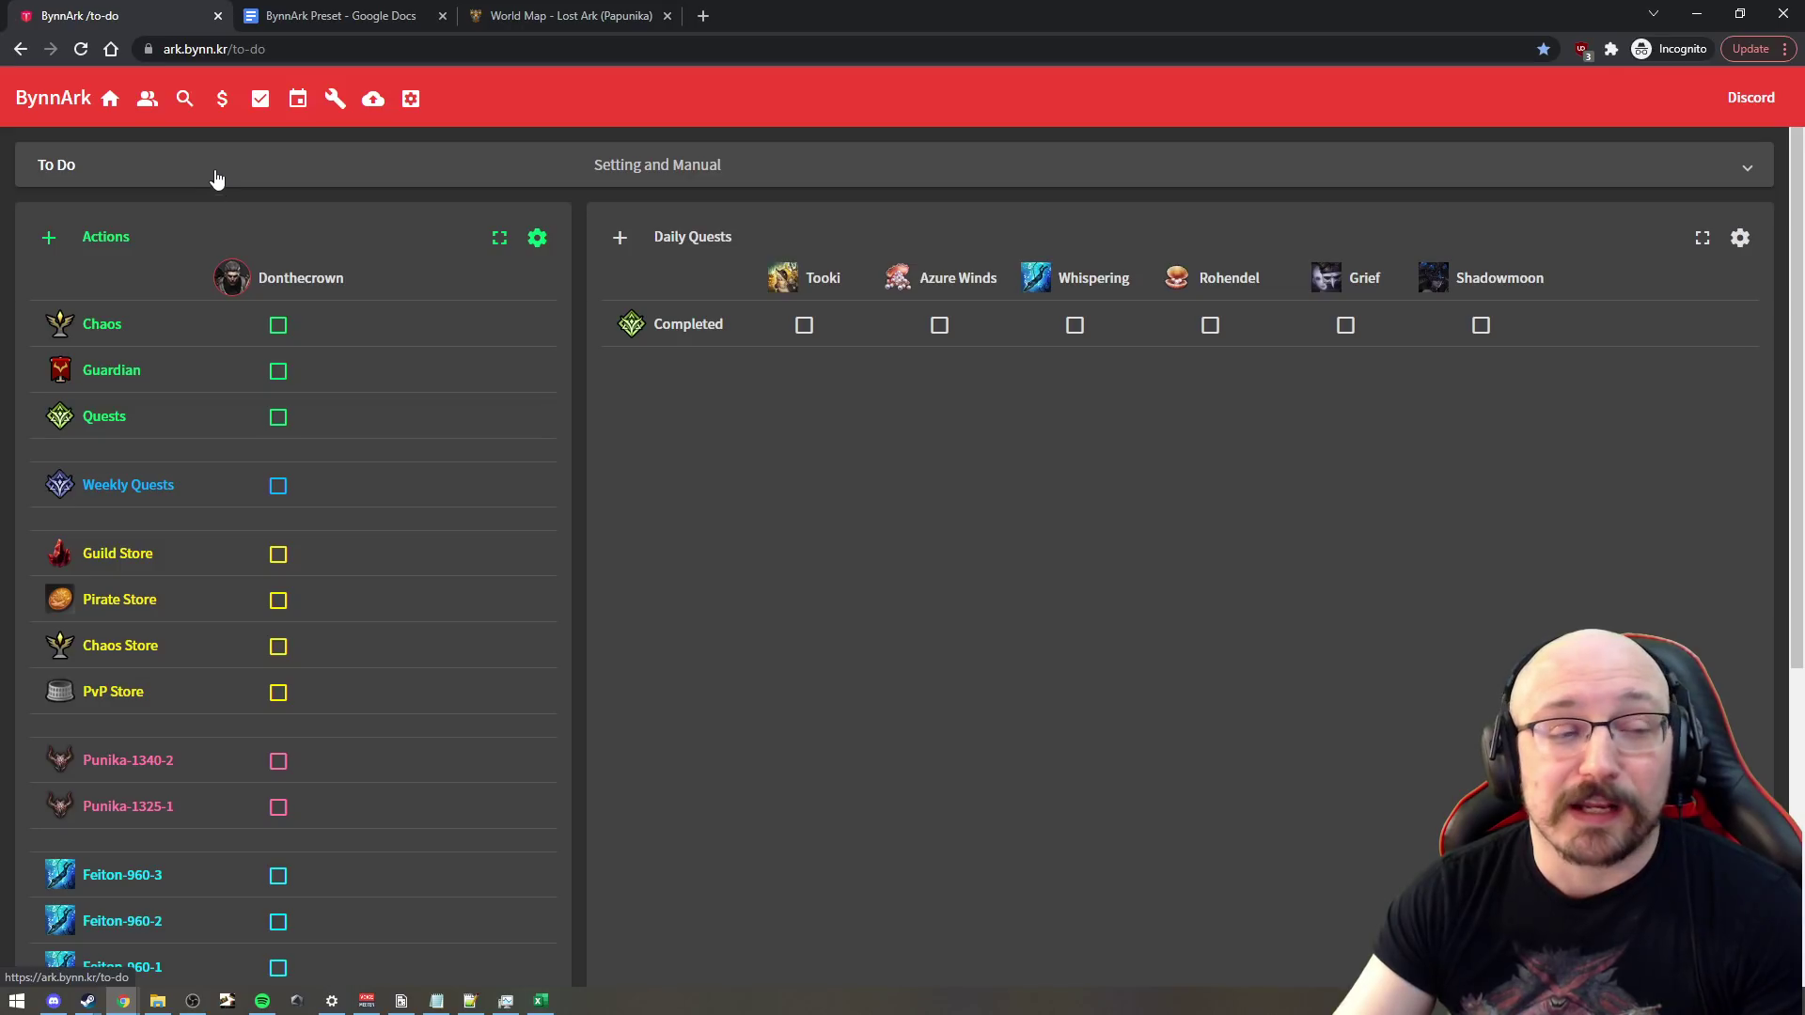
# Step: Add a new character named Subscribe with the Holyknight class
pyautogui.click(149, 99)
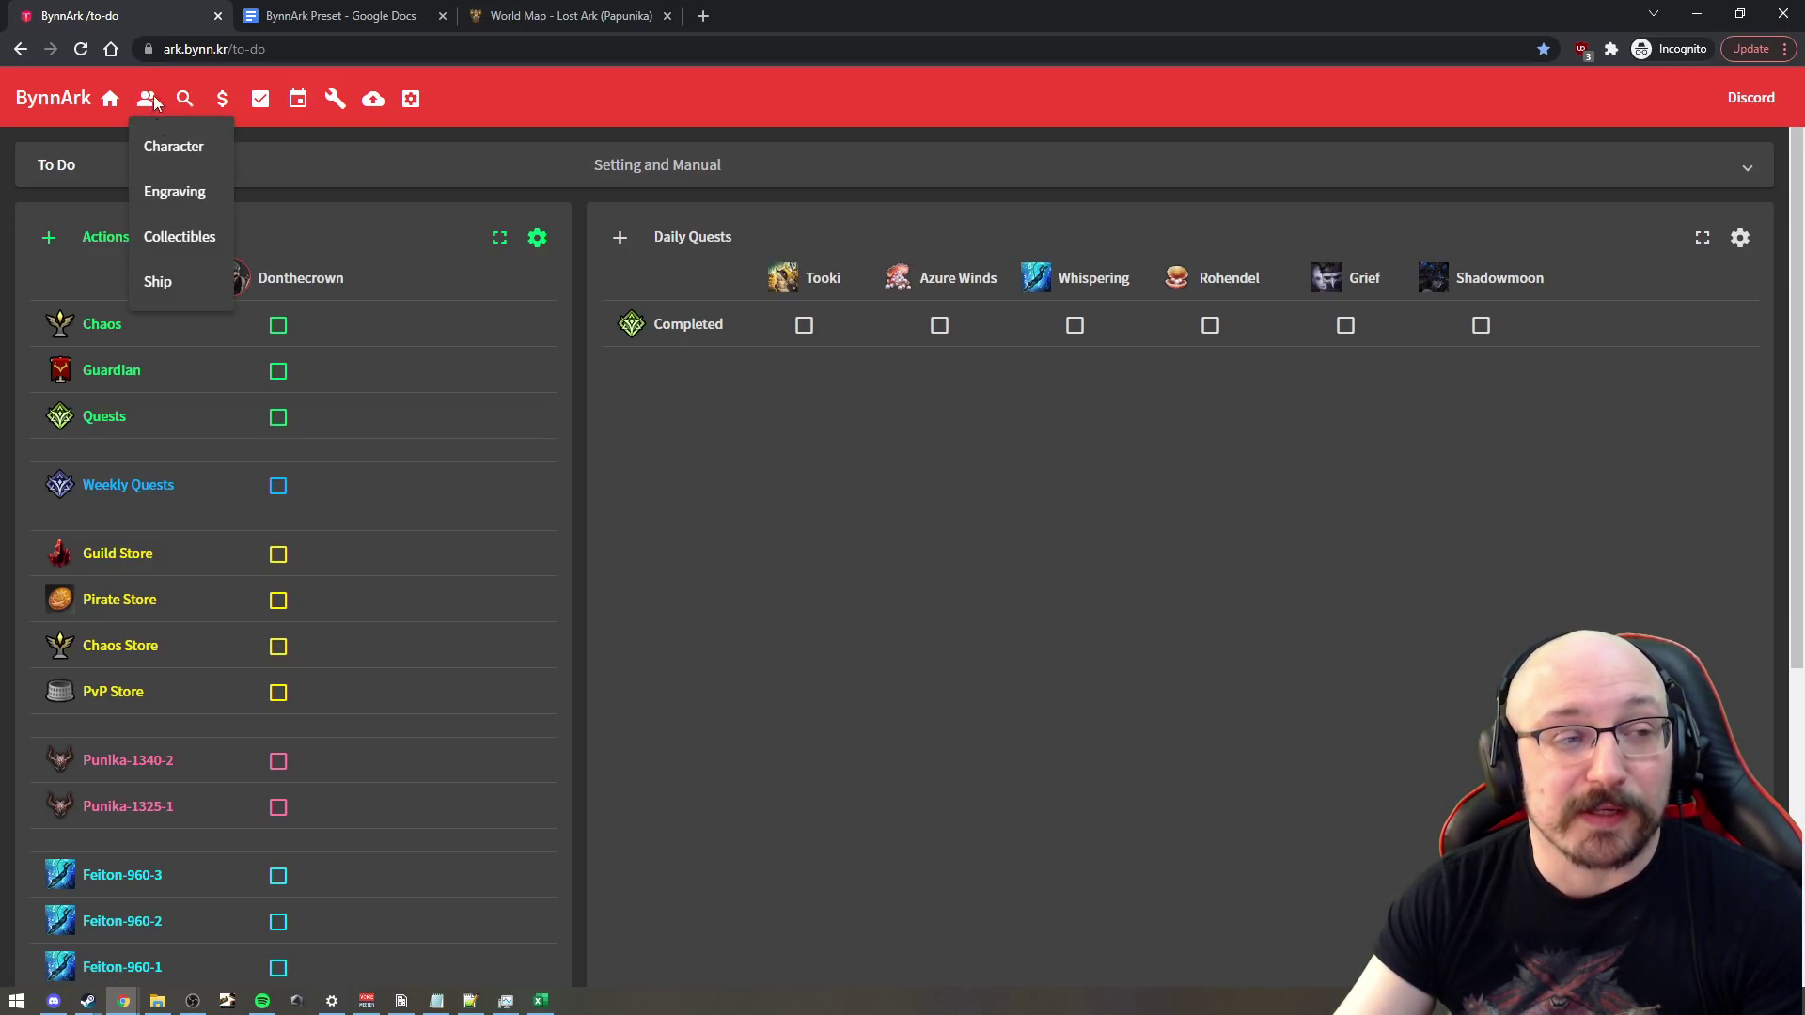
pyautogui.click(167, 149)
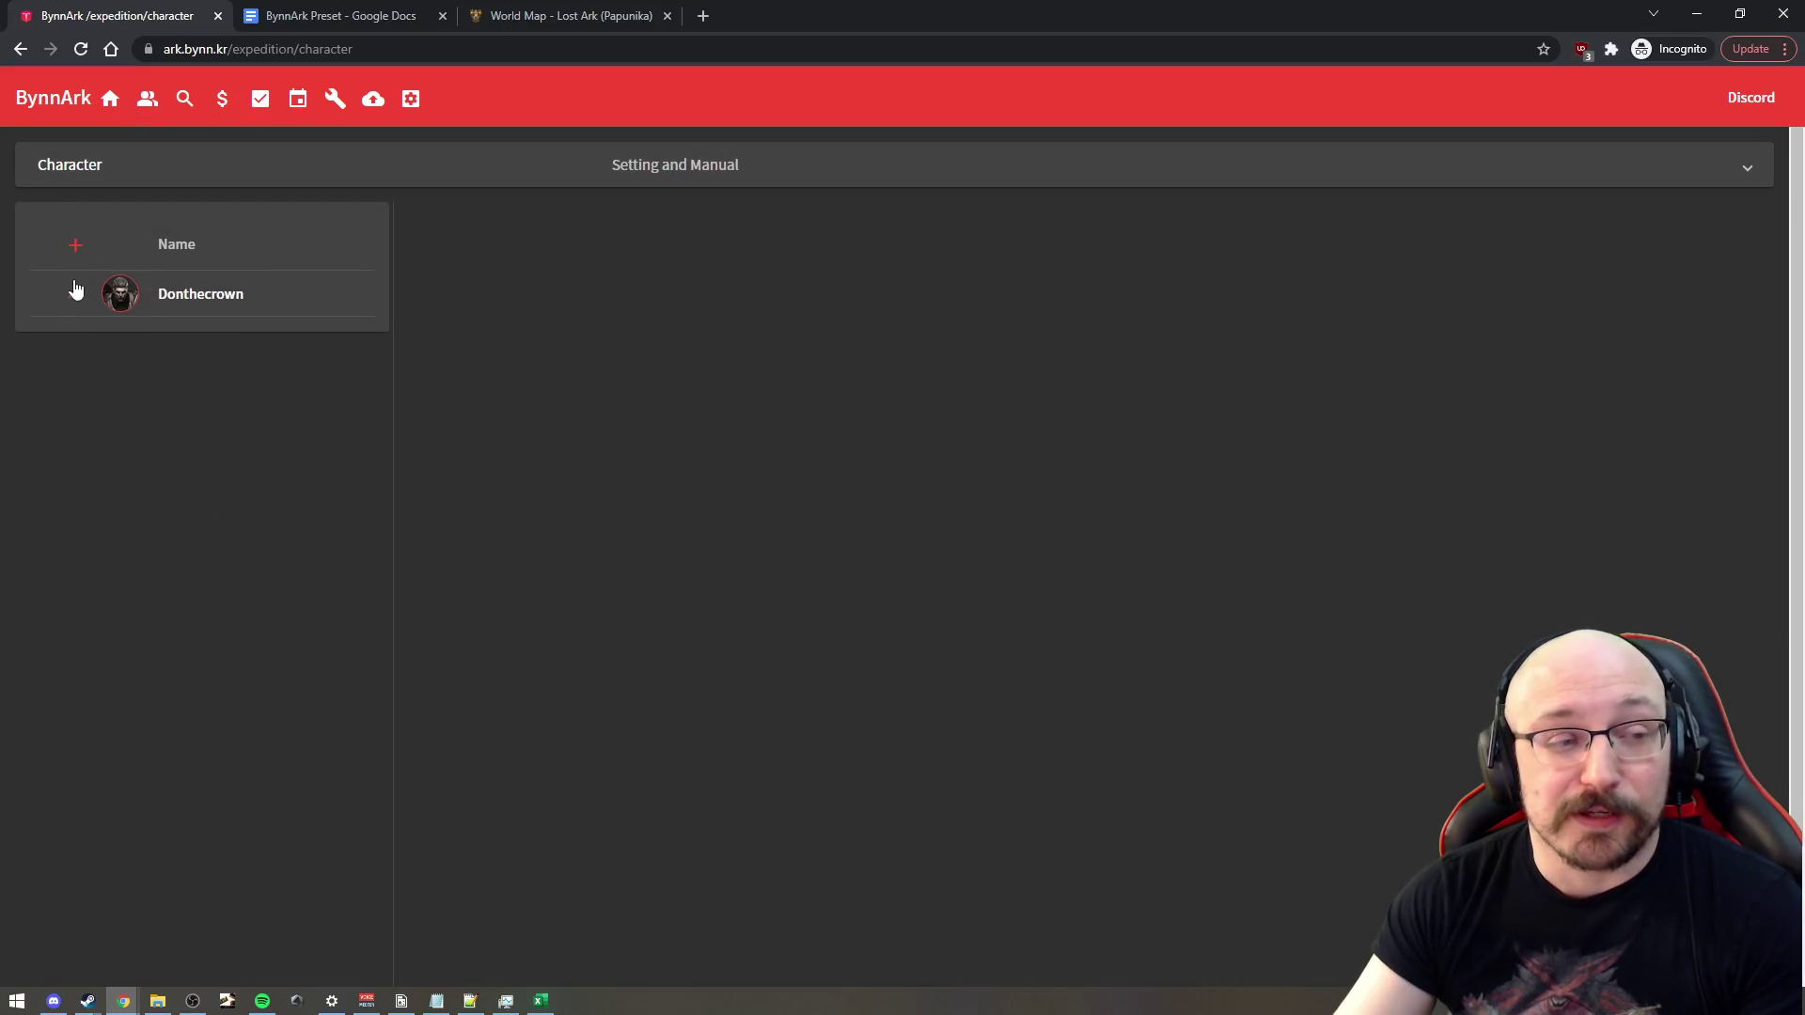
pyautogui.click(75, 245)
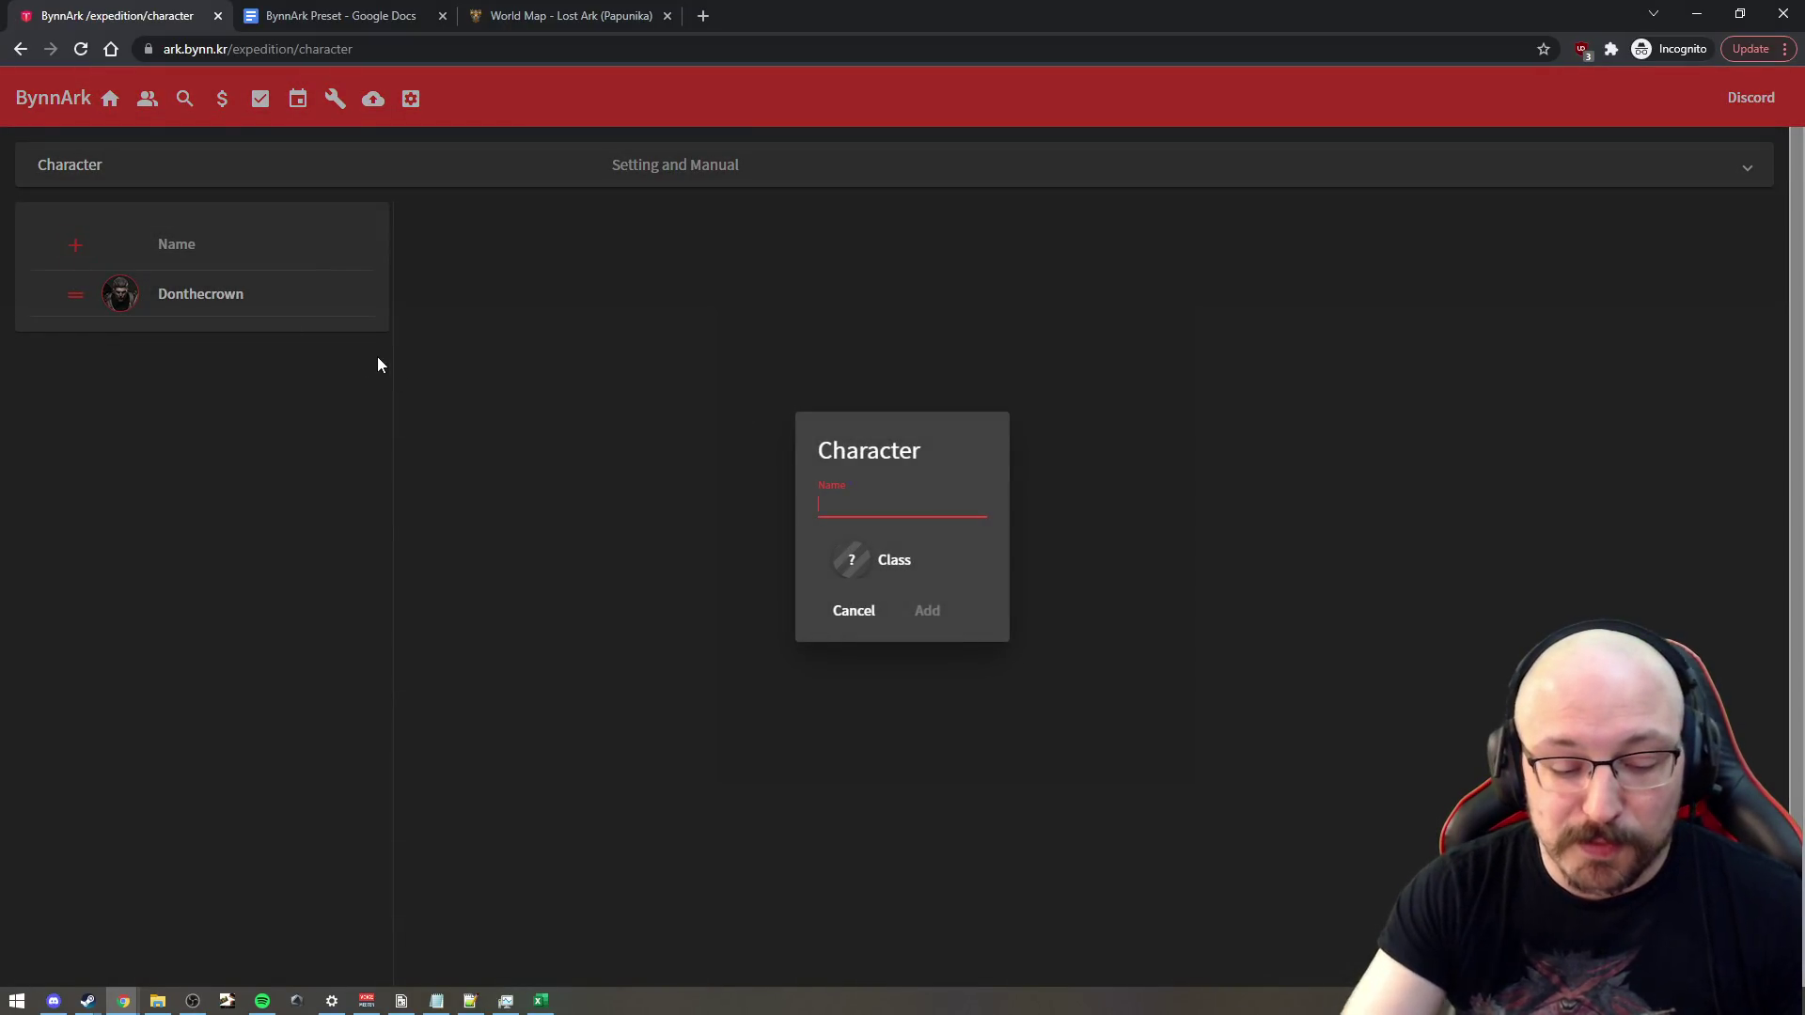
pyautogui.write('Subs')
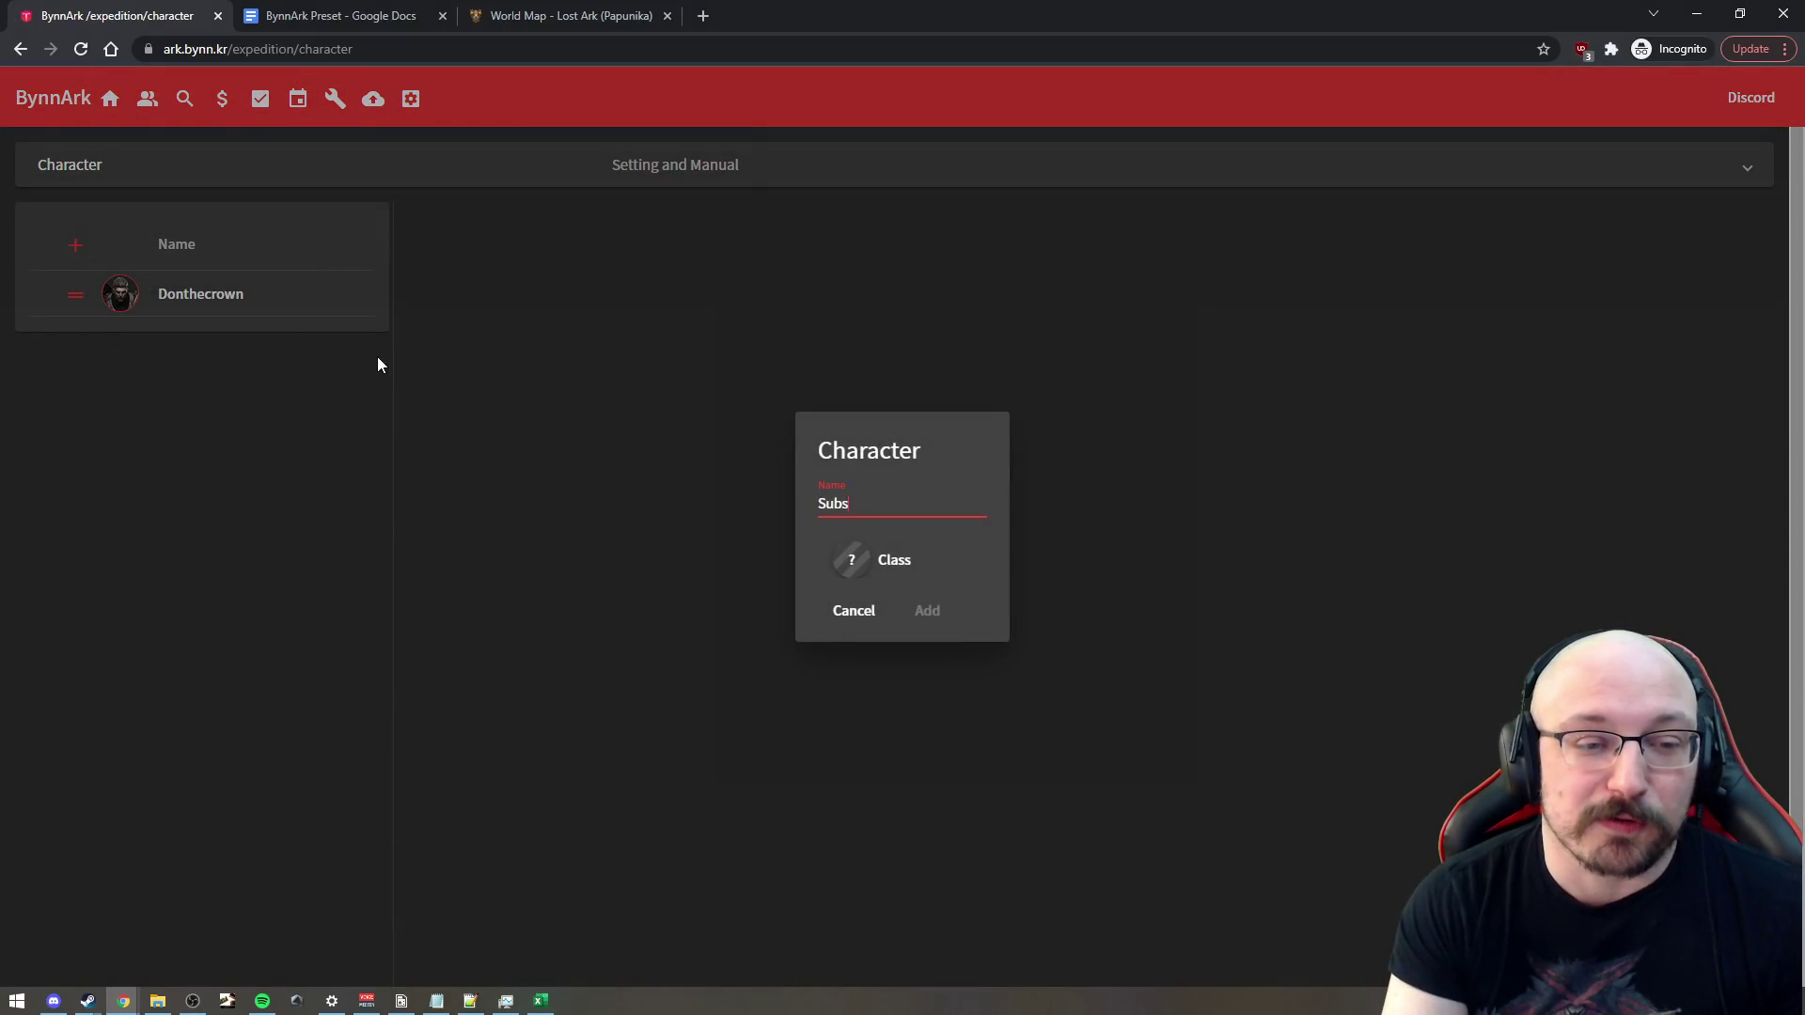
pyautogui.write('cribe')
pyautogui.click(891, 558)
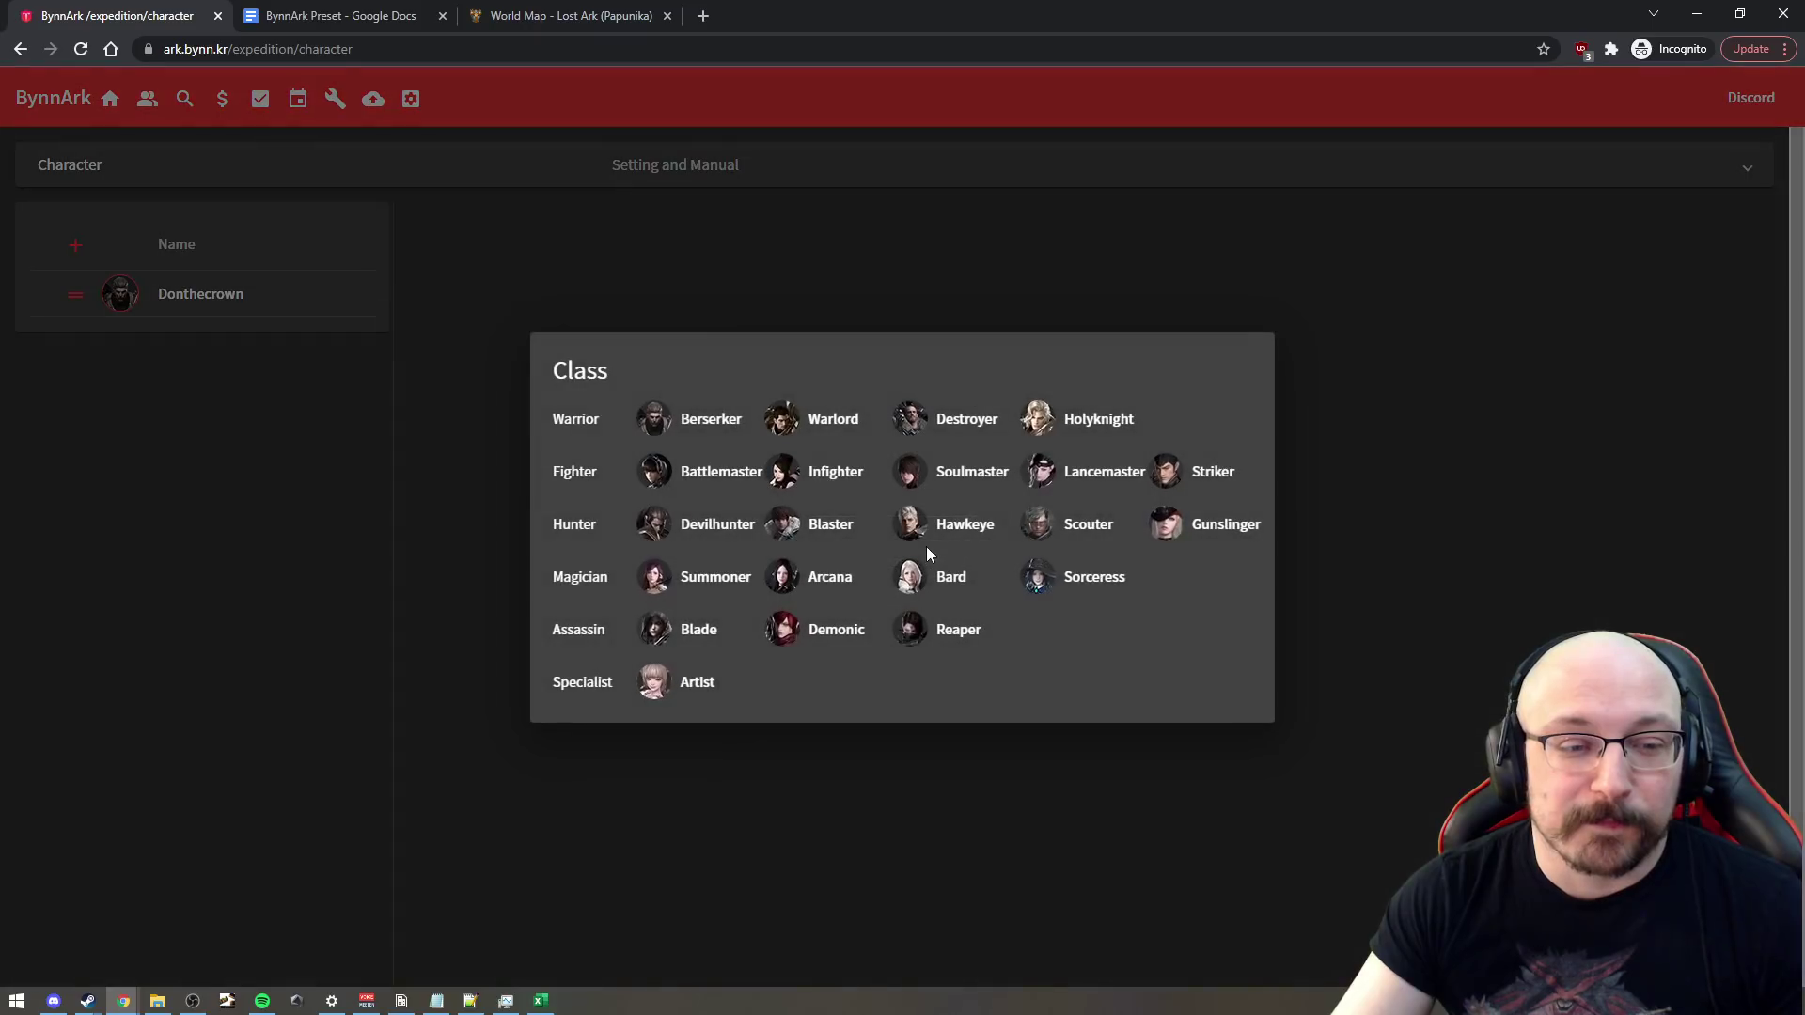
pyautogui.click(895, 425)
pyautogui.click(917, 564)
pyautogui.click(1072, 419)
pyautogui.click(926, 610)
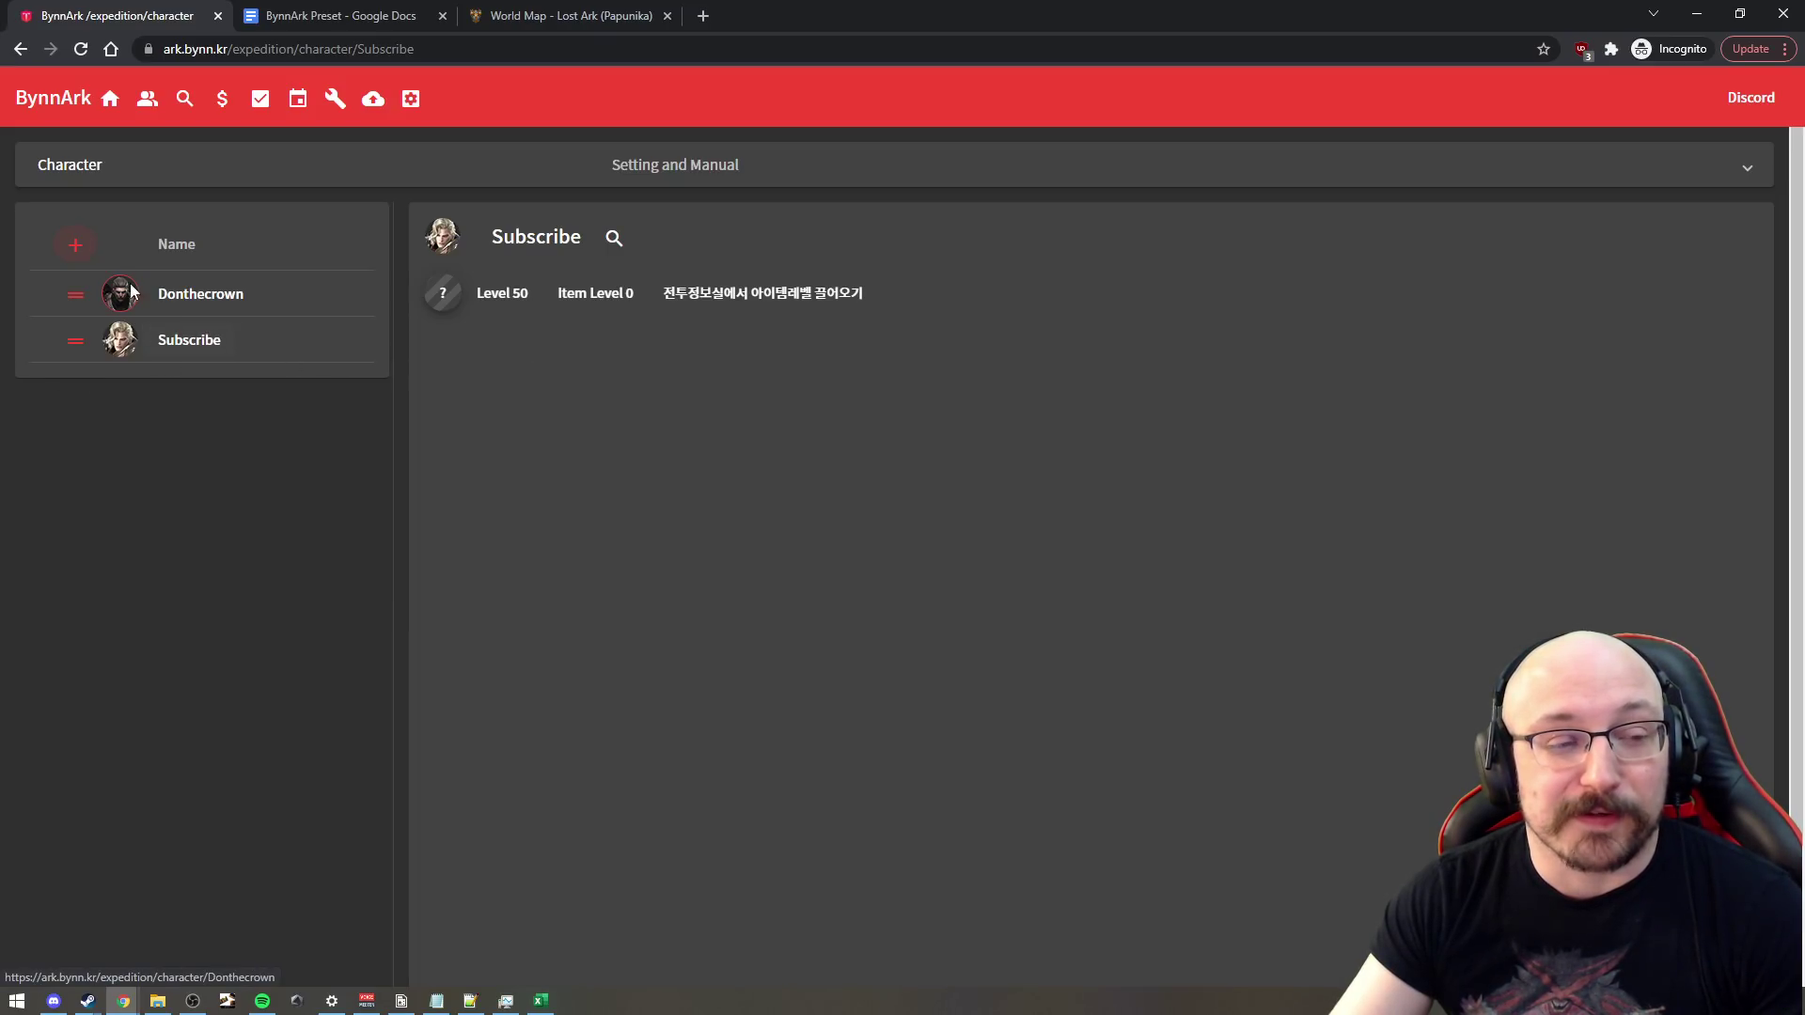
# Step: Add another character, Like, with the Bard class
pyautogui.click(75, 244)
pyautogui.write('Lib')
pyautogui.click(931, 564)
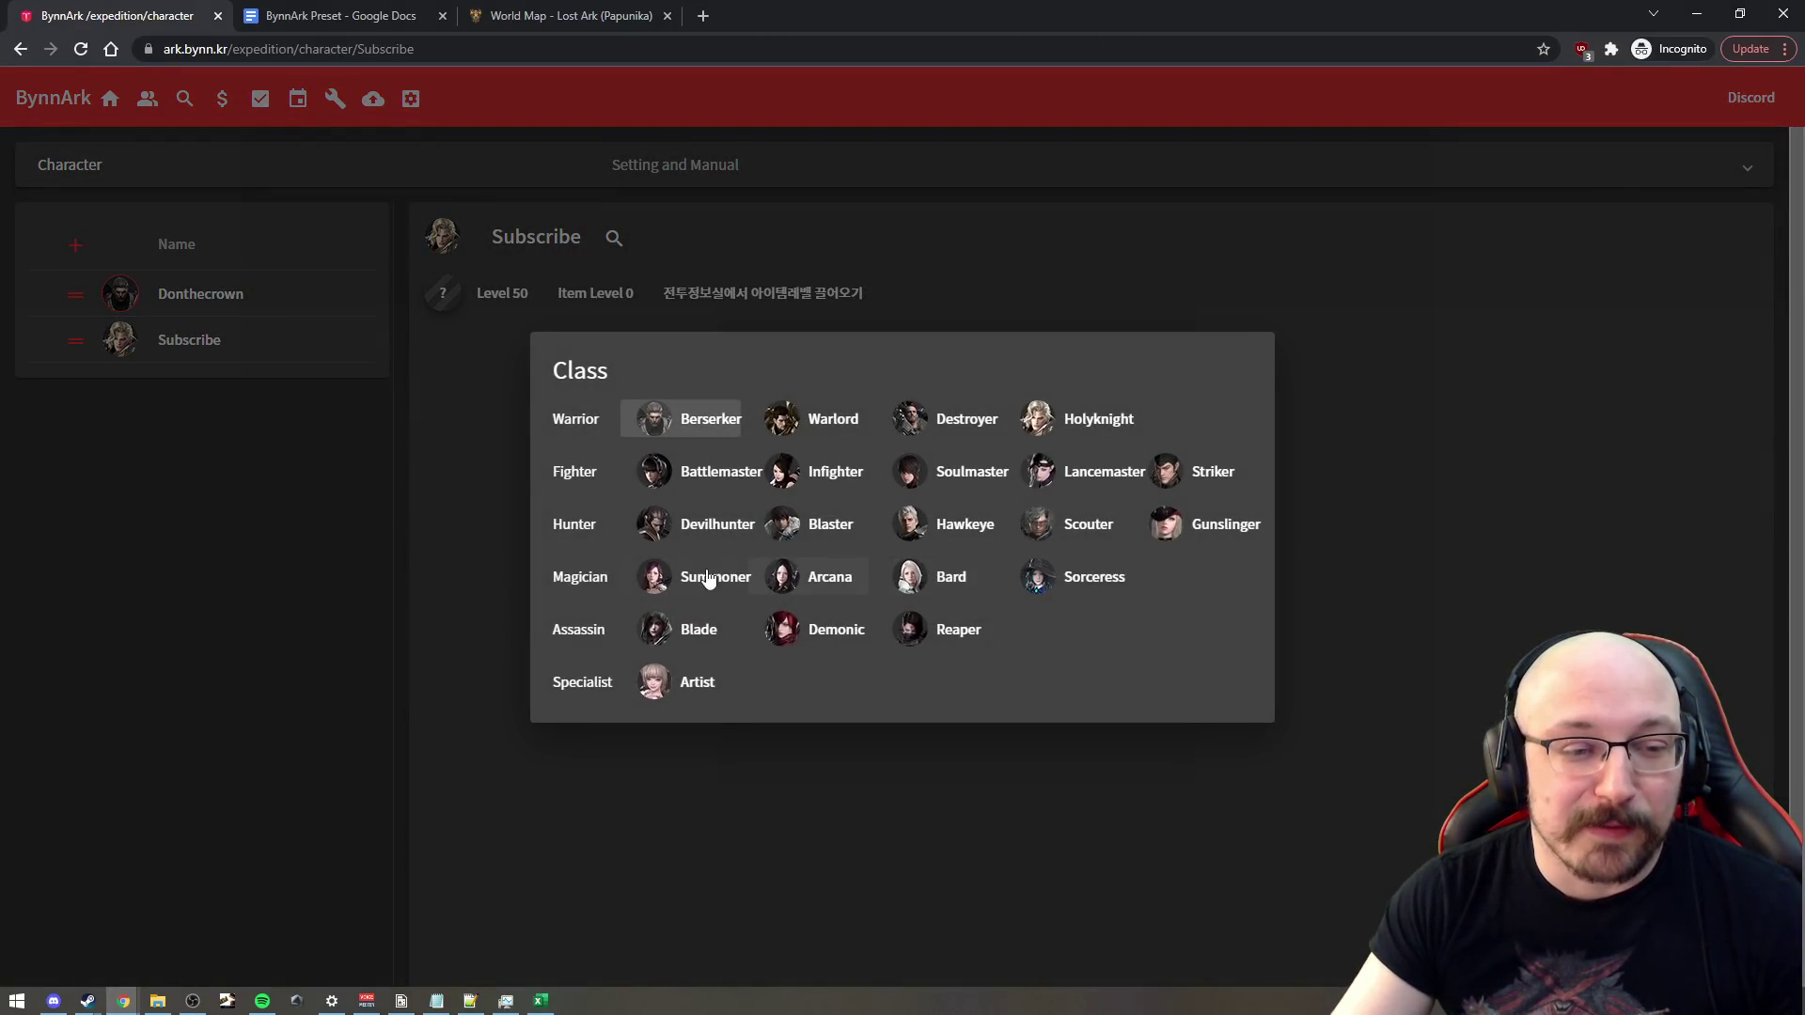
pyautogui.click(954, 579)
pyautogui.click(927, 611)
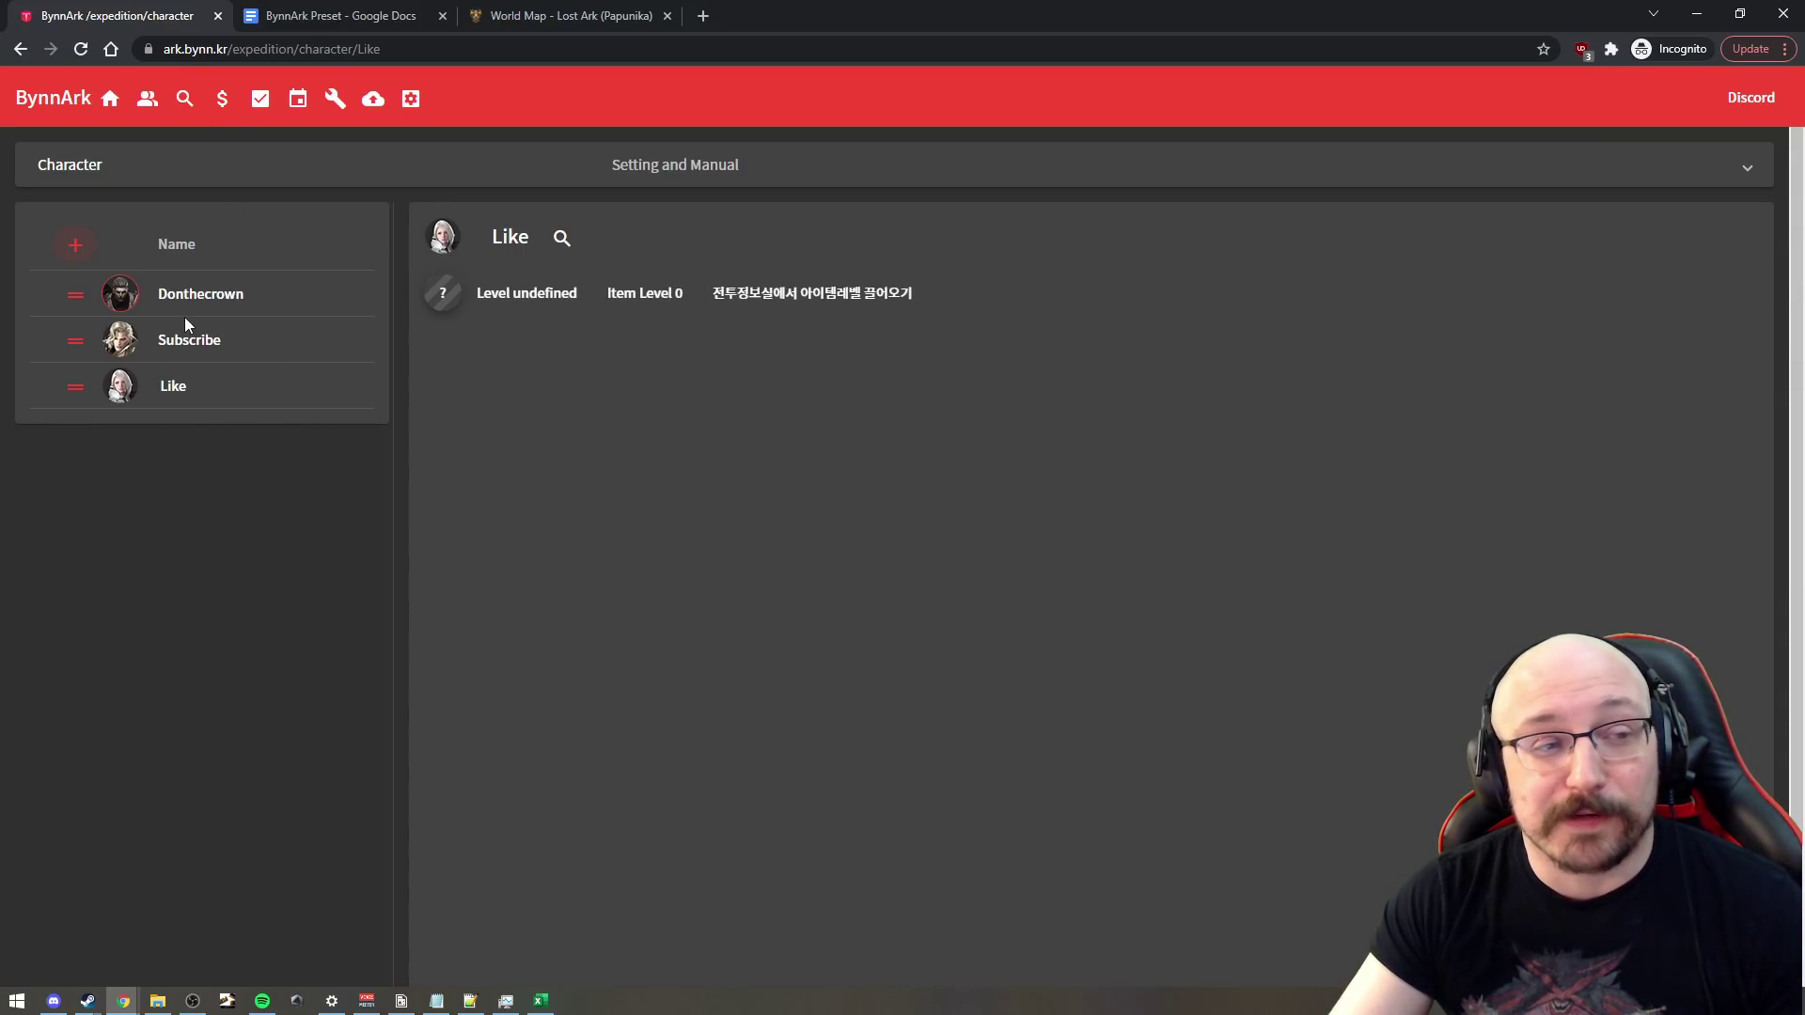
# Step: Add a Subscribe character column to the Actions table
pyautogui.click(259, 102)
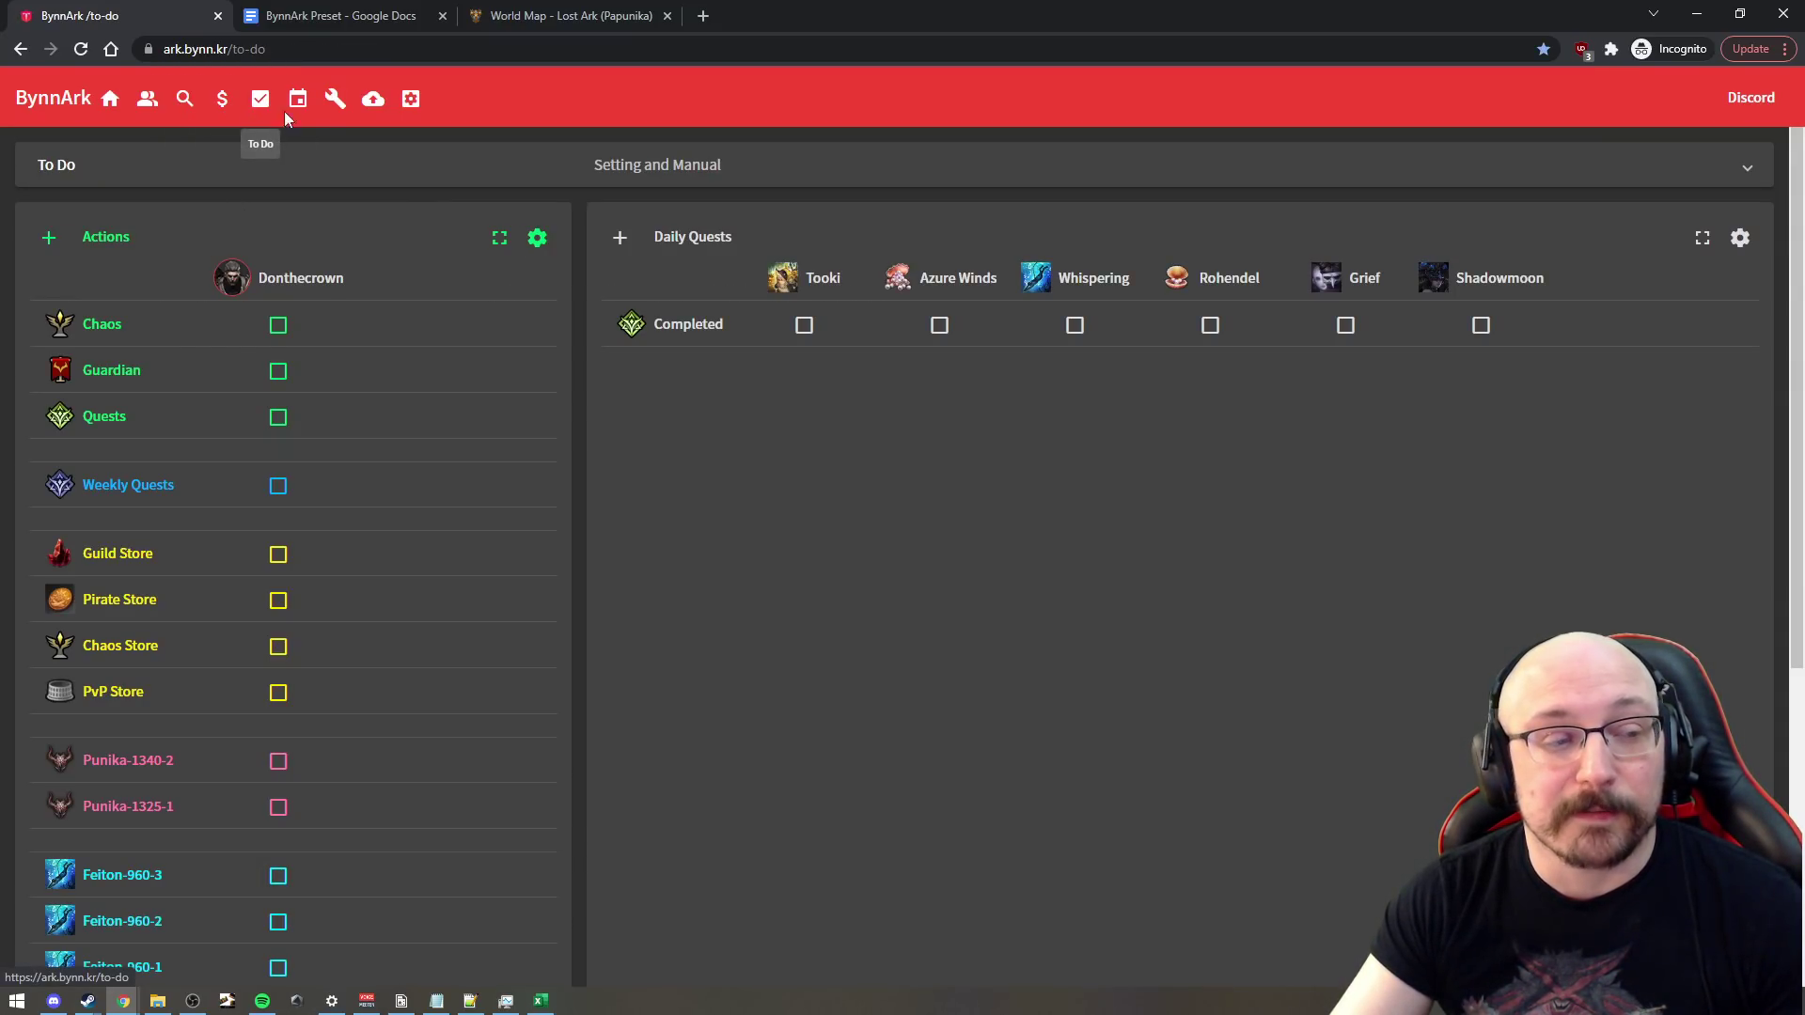
pyautogui.rightClick(88, 279)
pyautogui.click(49, 238)
pyautogui.click(81, 284)
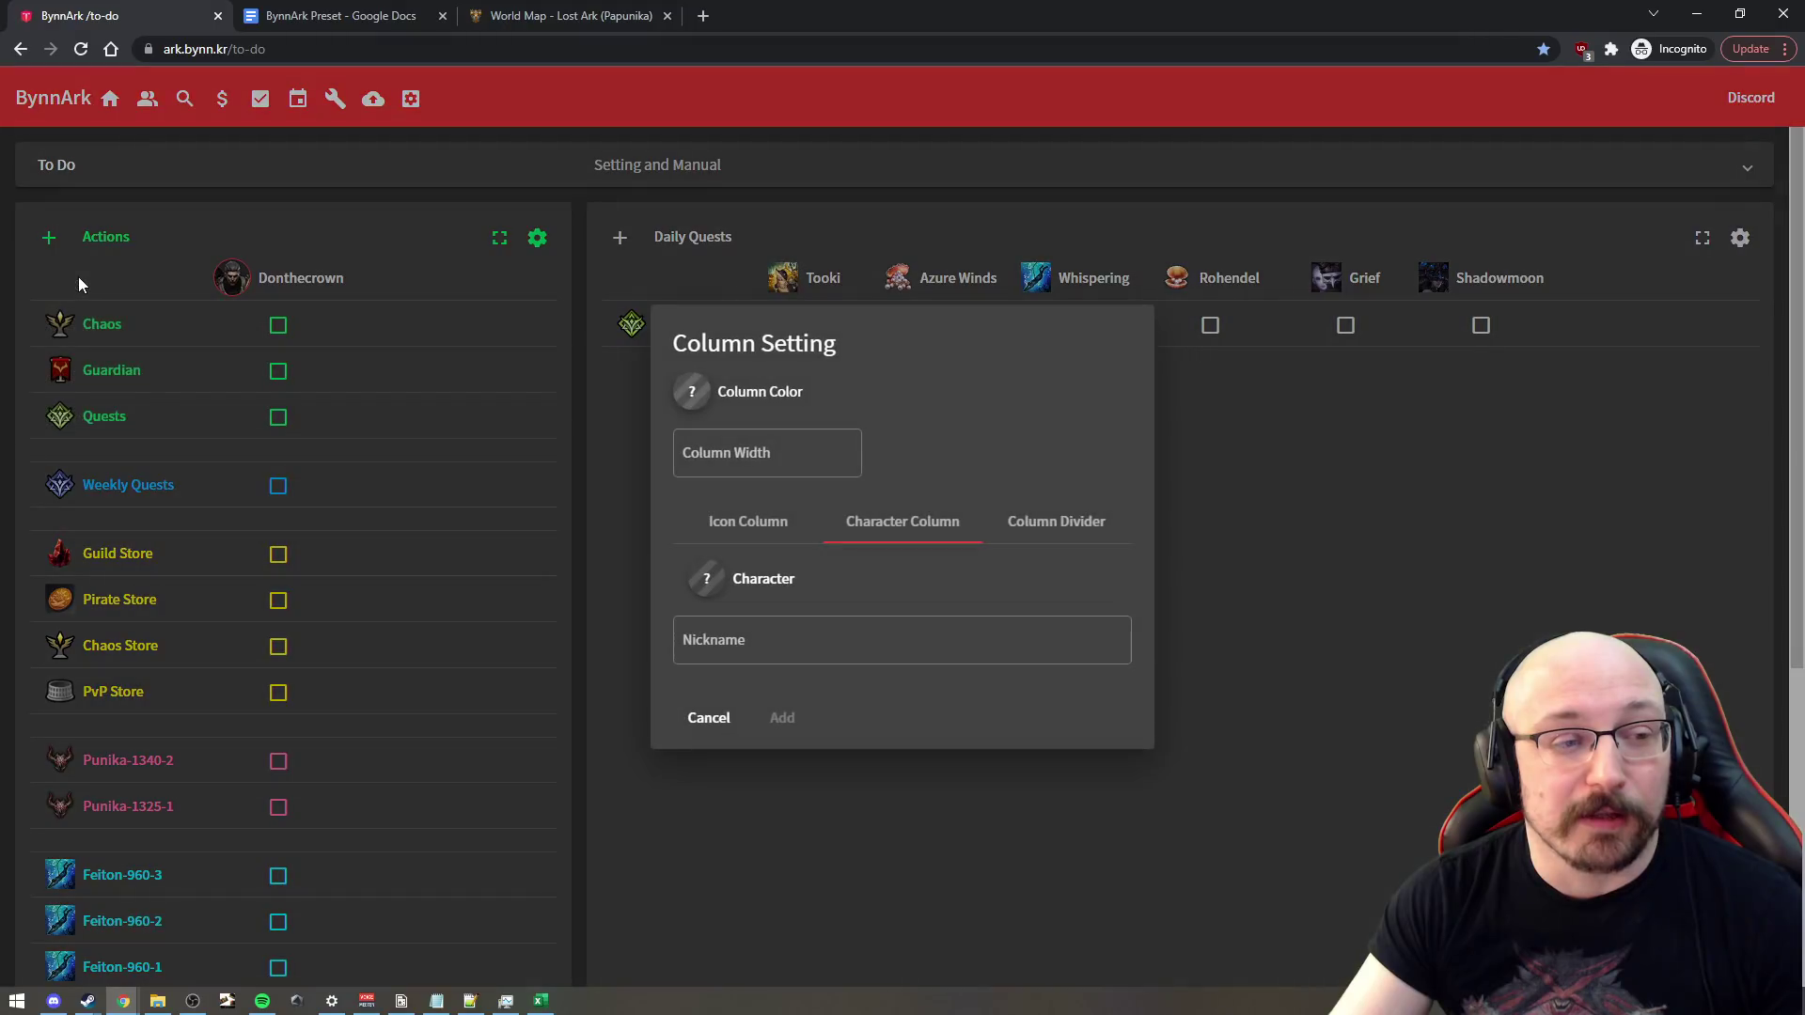
pyautogui.click(742, 581)
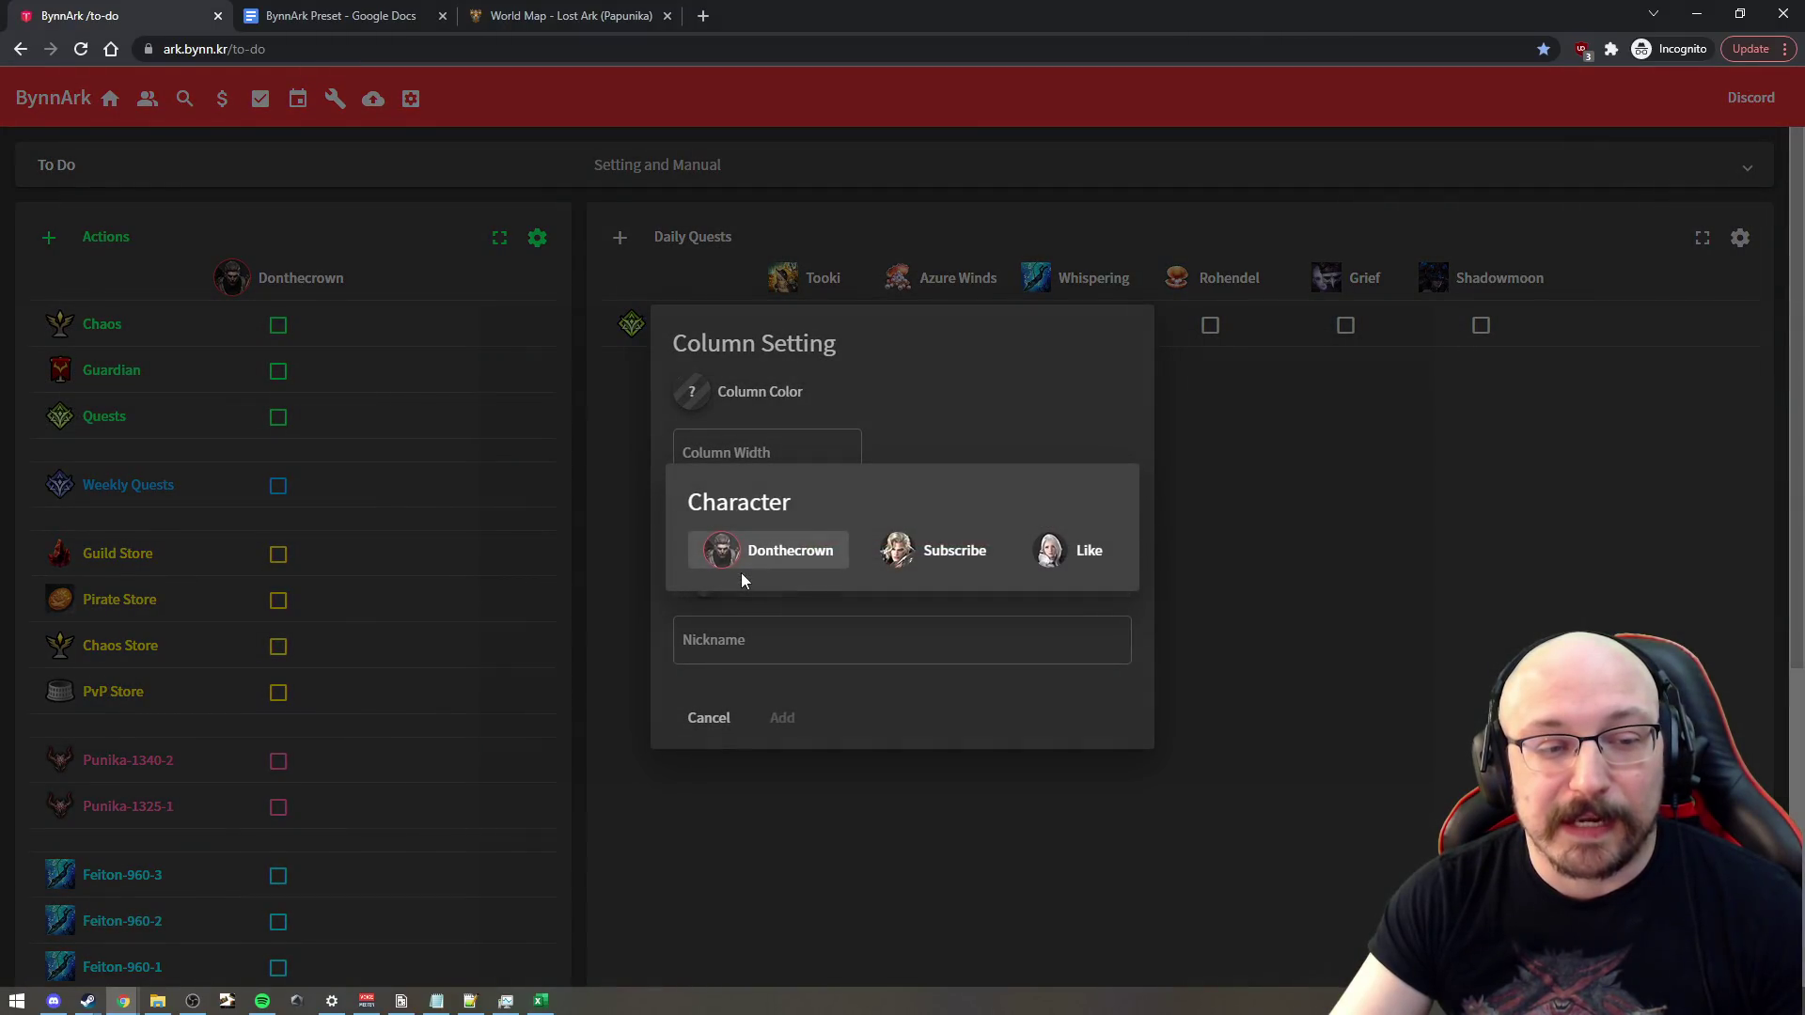
pyautogui.click(917, 554)
pyautogui.click(783, 719)
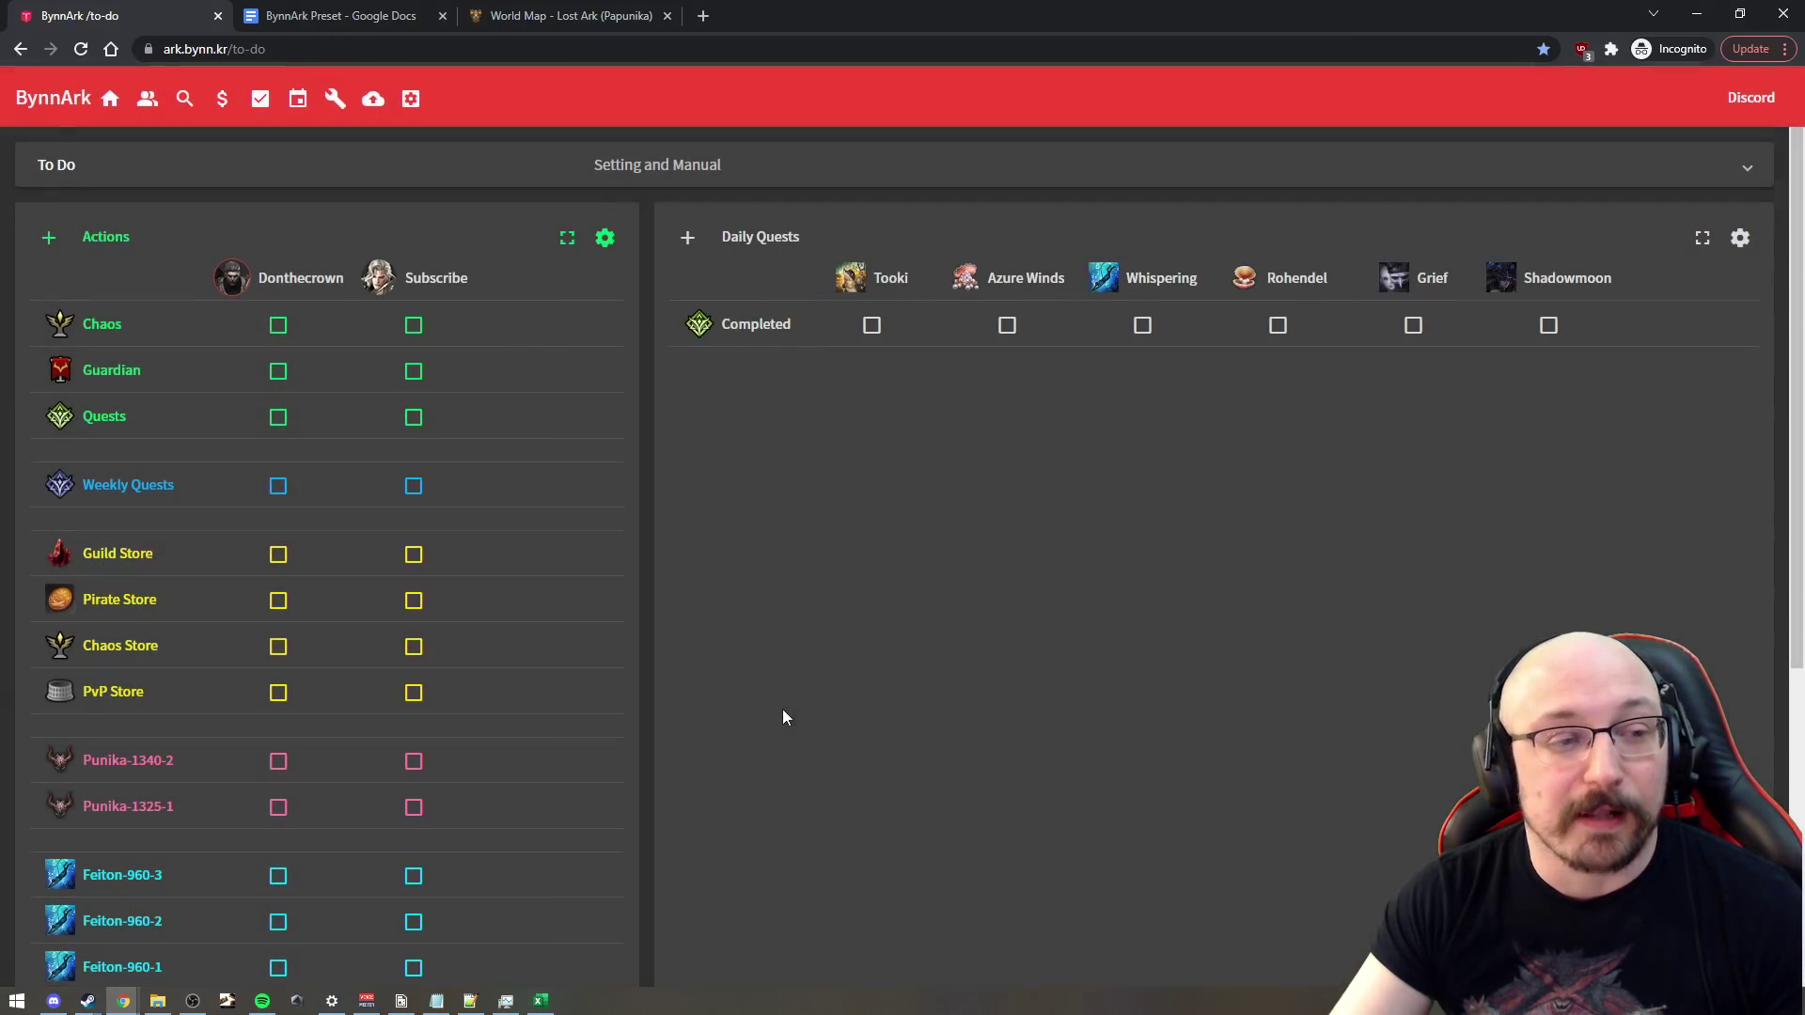
# Step: Add a Like character column to the Actions table
pyautogui.click(58, 242)
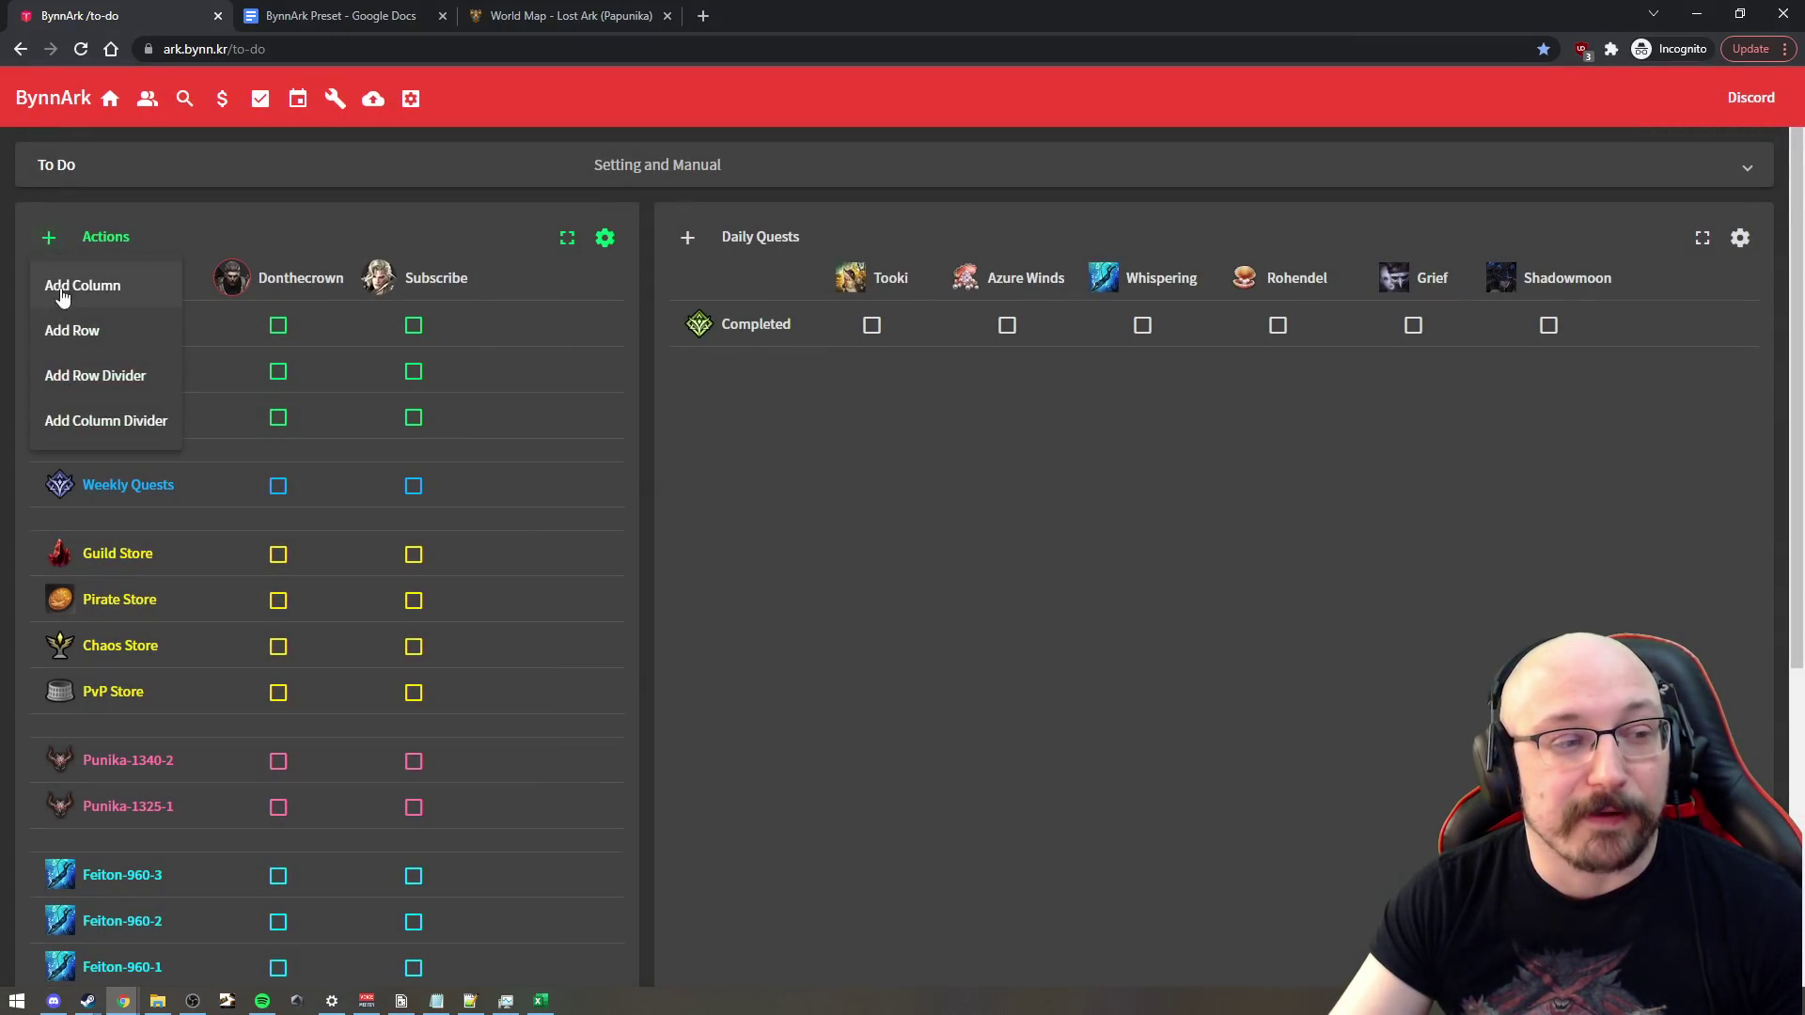
pyautogui.click(66, 330)
pyautogui.click(49, 239)
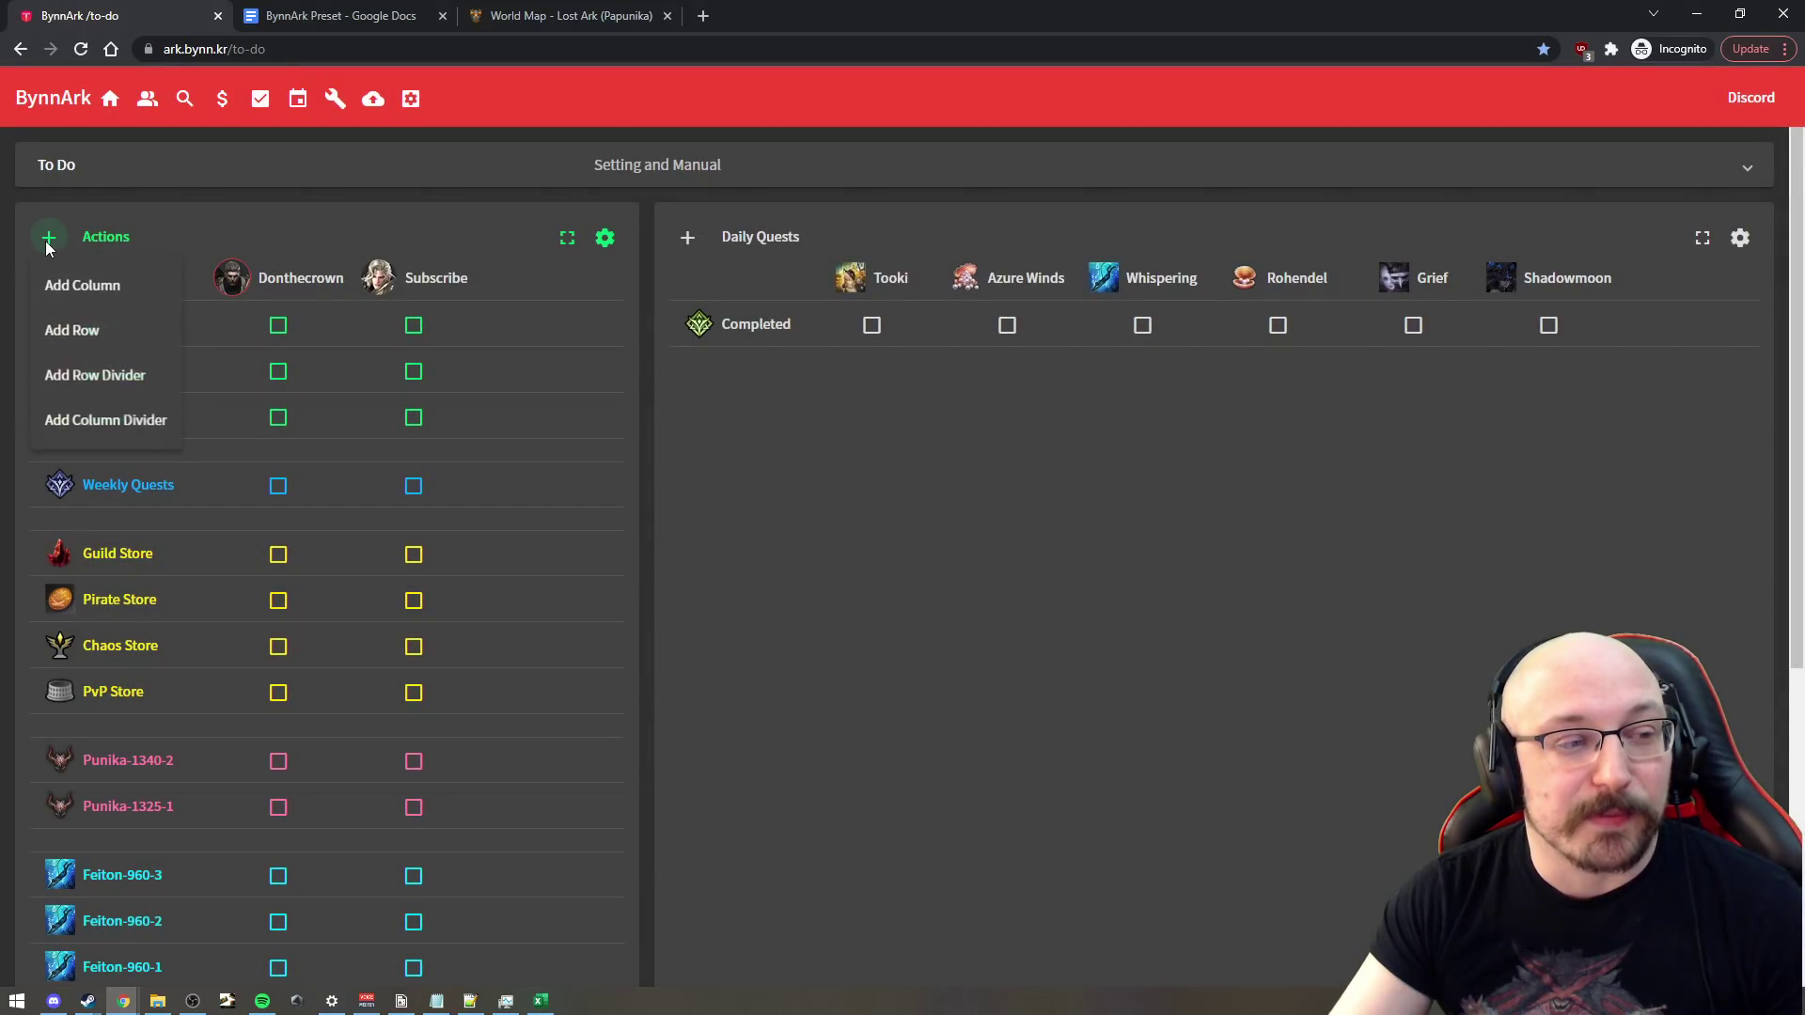
pyautogui.click(73, 287)
pyautogui.click(763, 581)
pyautogui.click(1076, 569)
pyautogui.click(784, 714)
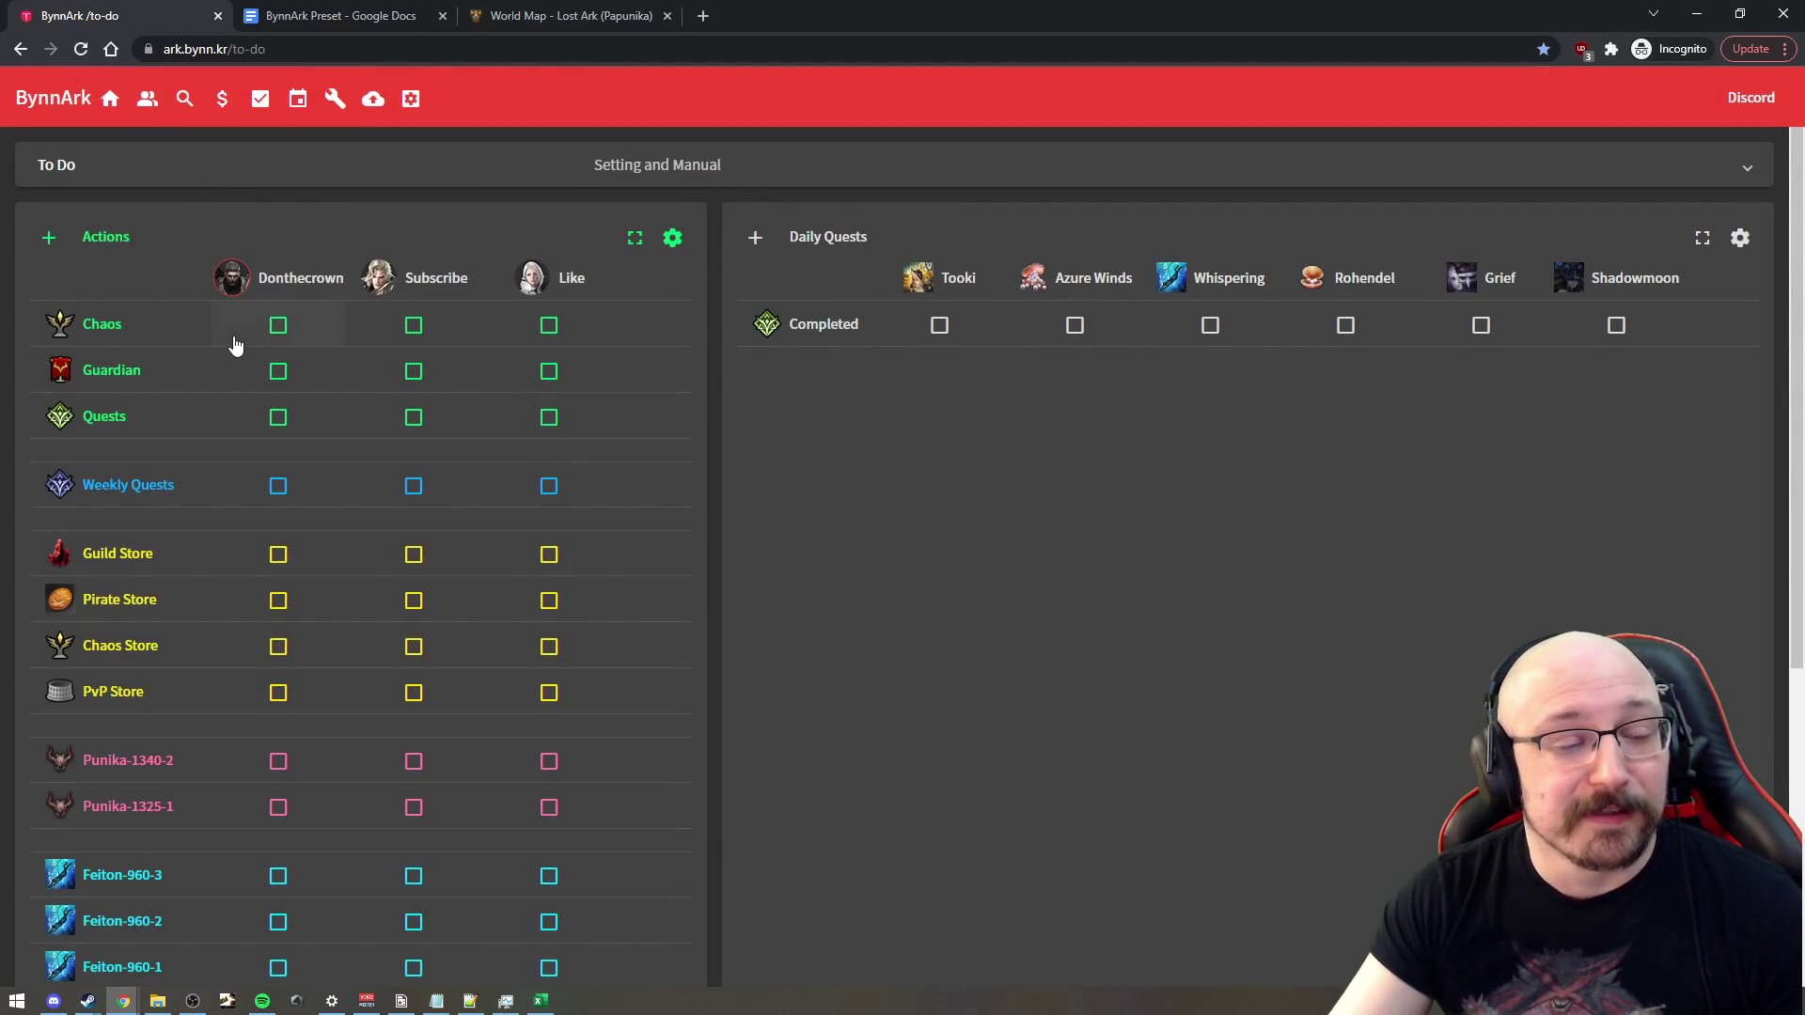
# Step: Delete the Donthecrown column from the Actions table
pyautogui.click(328, 278)
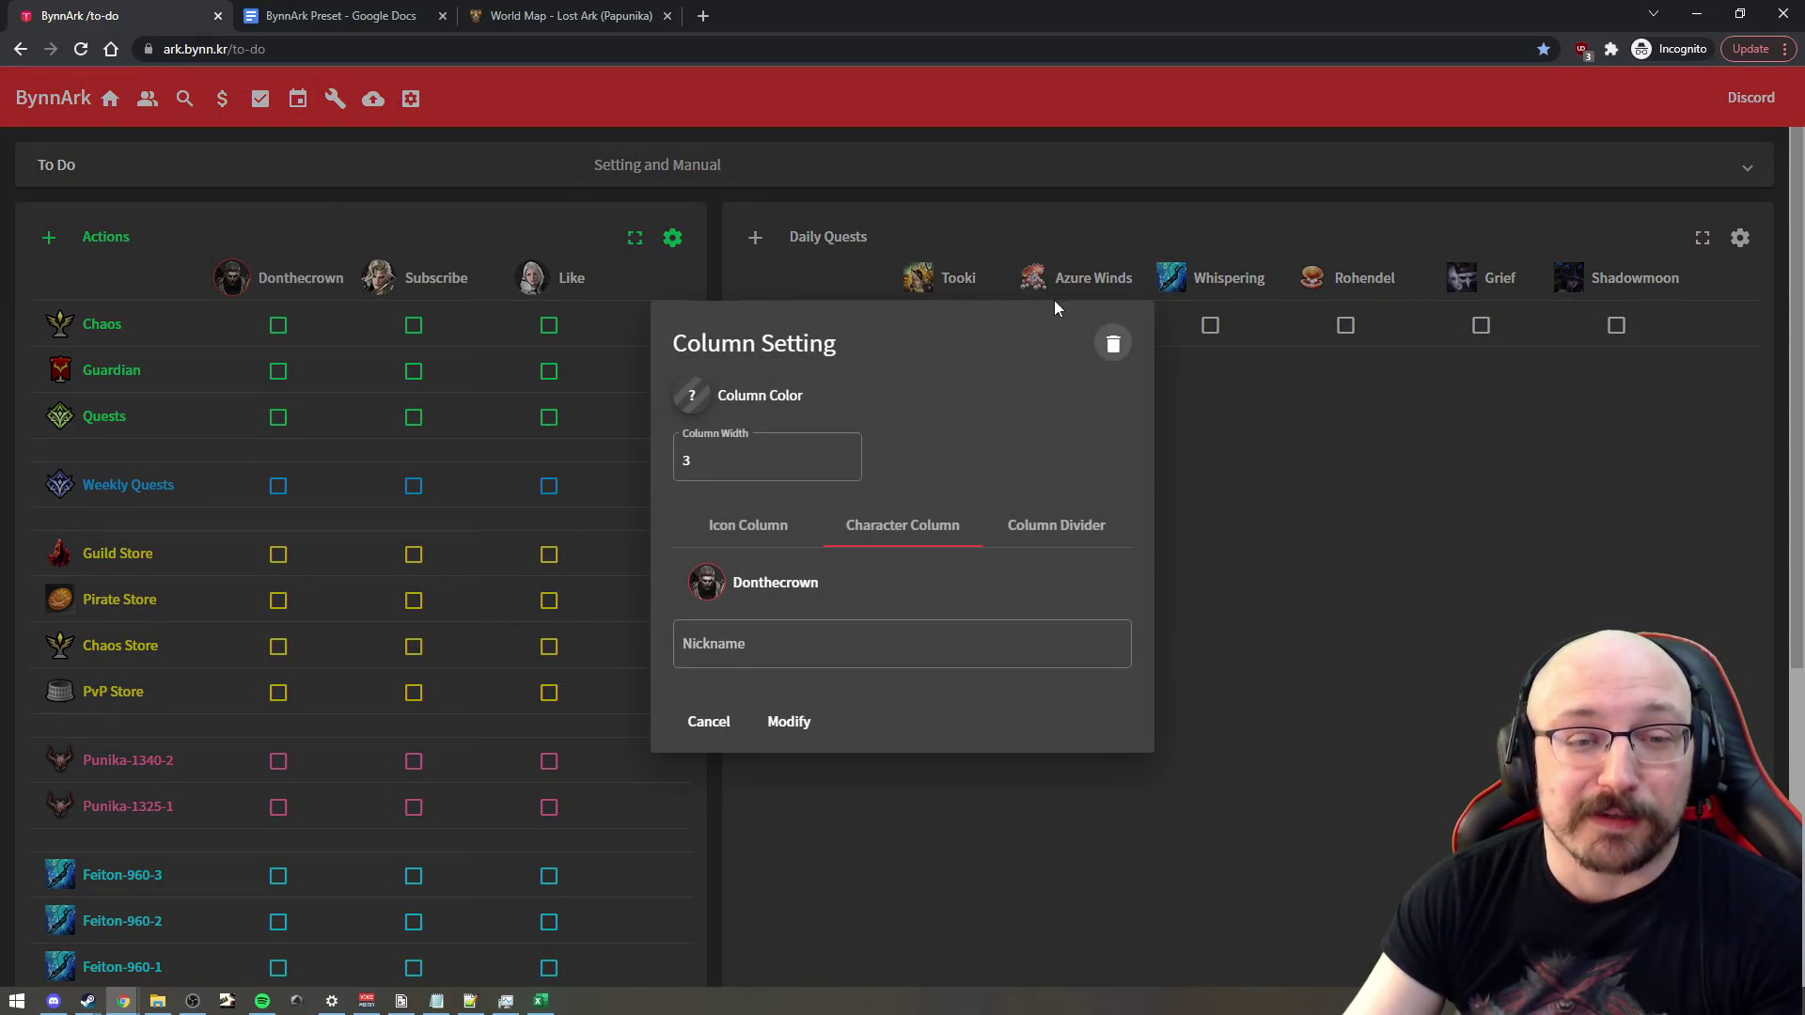
pyautogui.click(1113, 344)
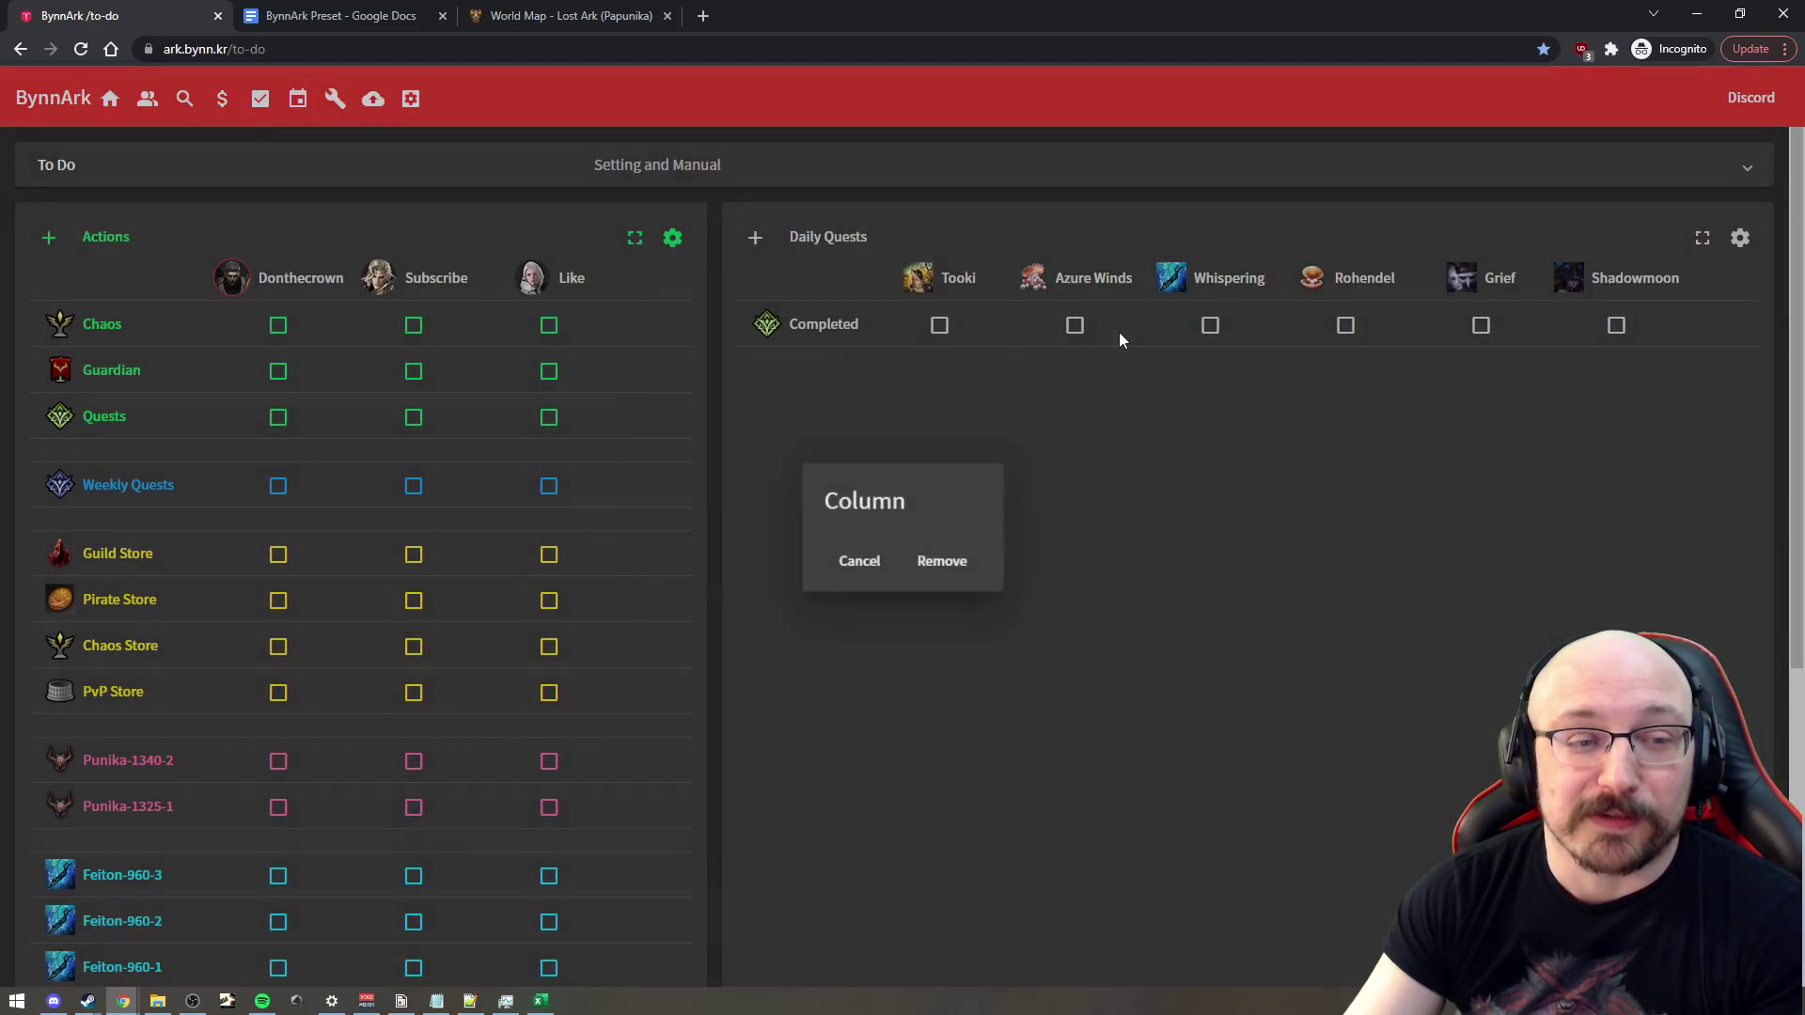
pyautogui.click(936, 555)
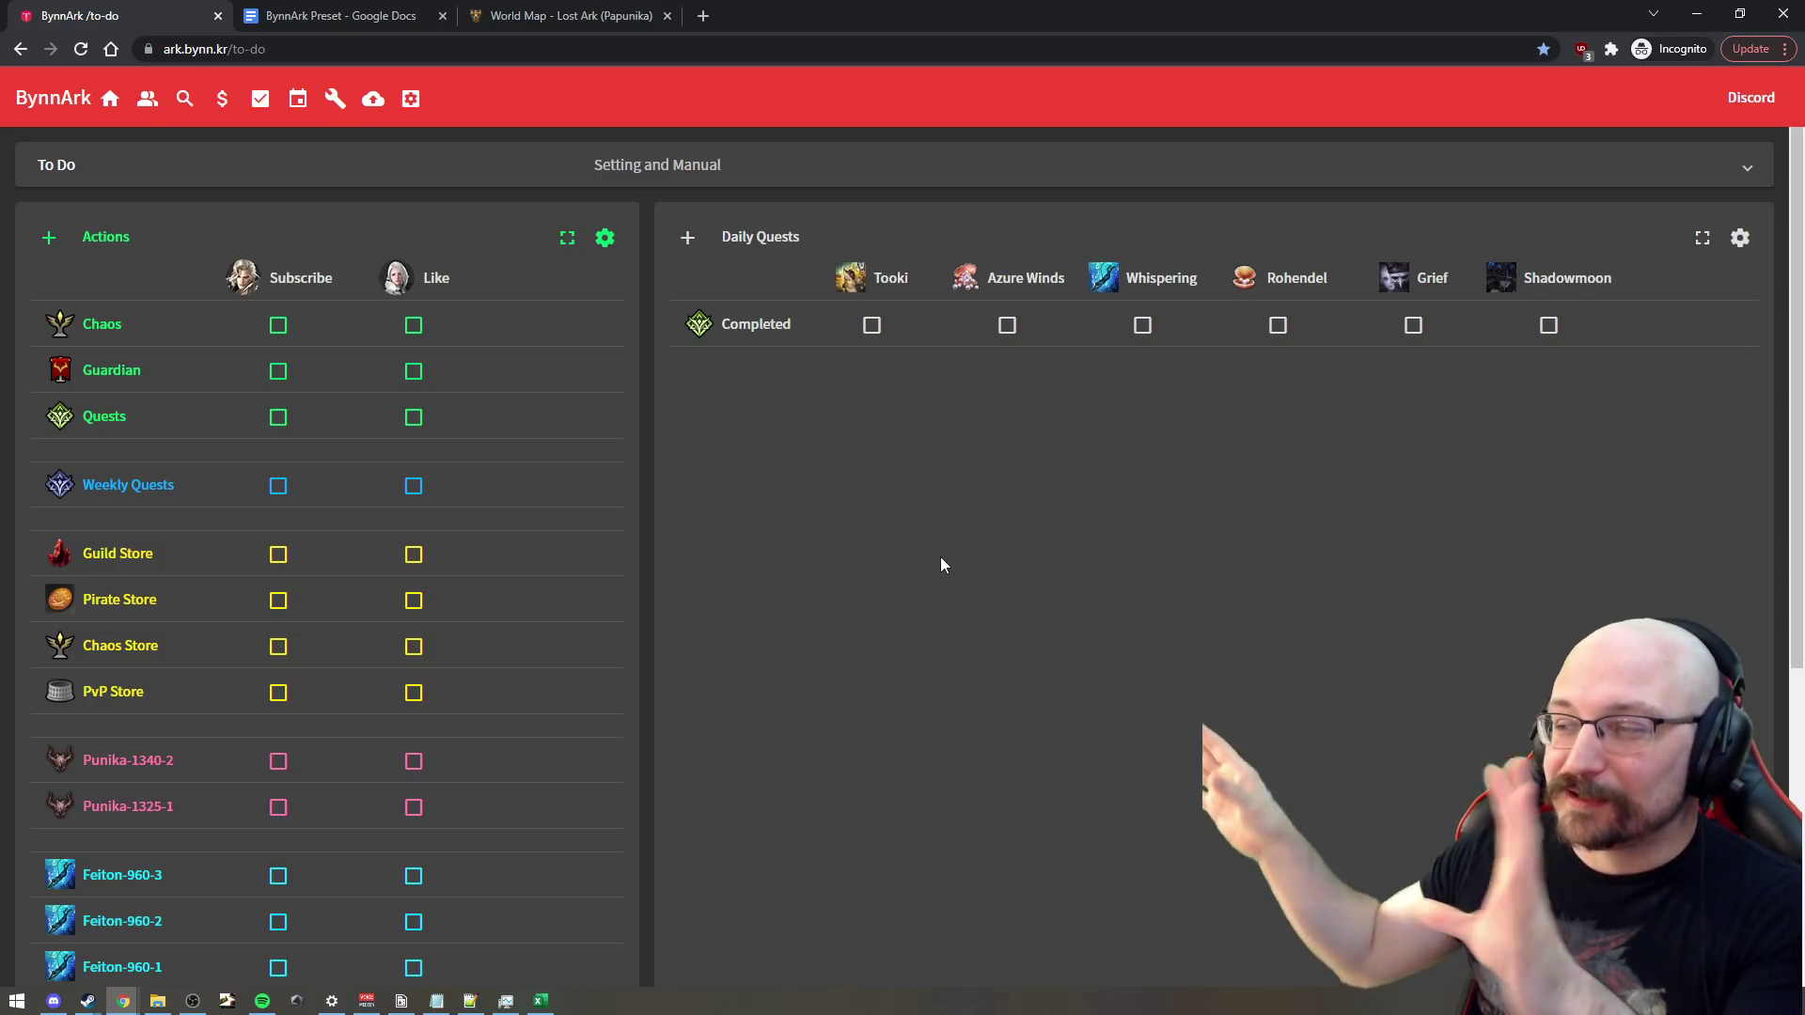
# Step: Expand the Actions table to full page and toggle between the Actions and Daily Quests tabs
pyautogui.click(567, 238)
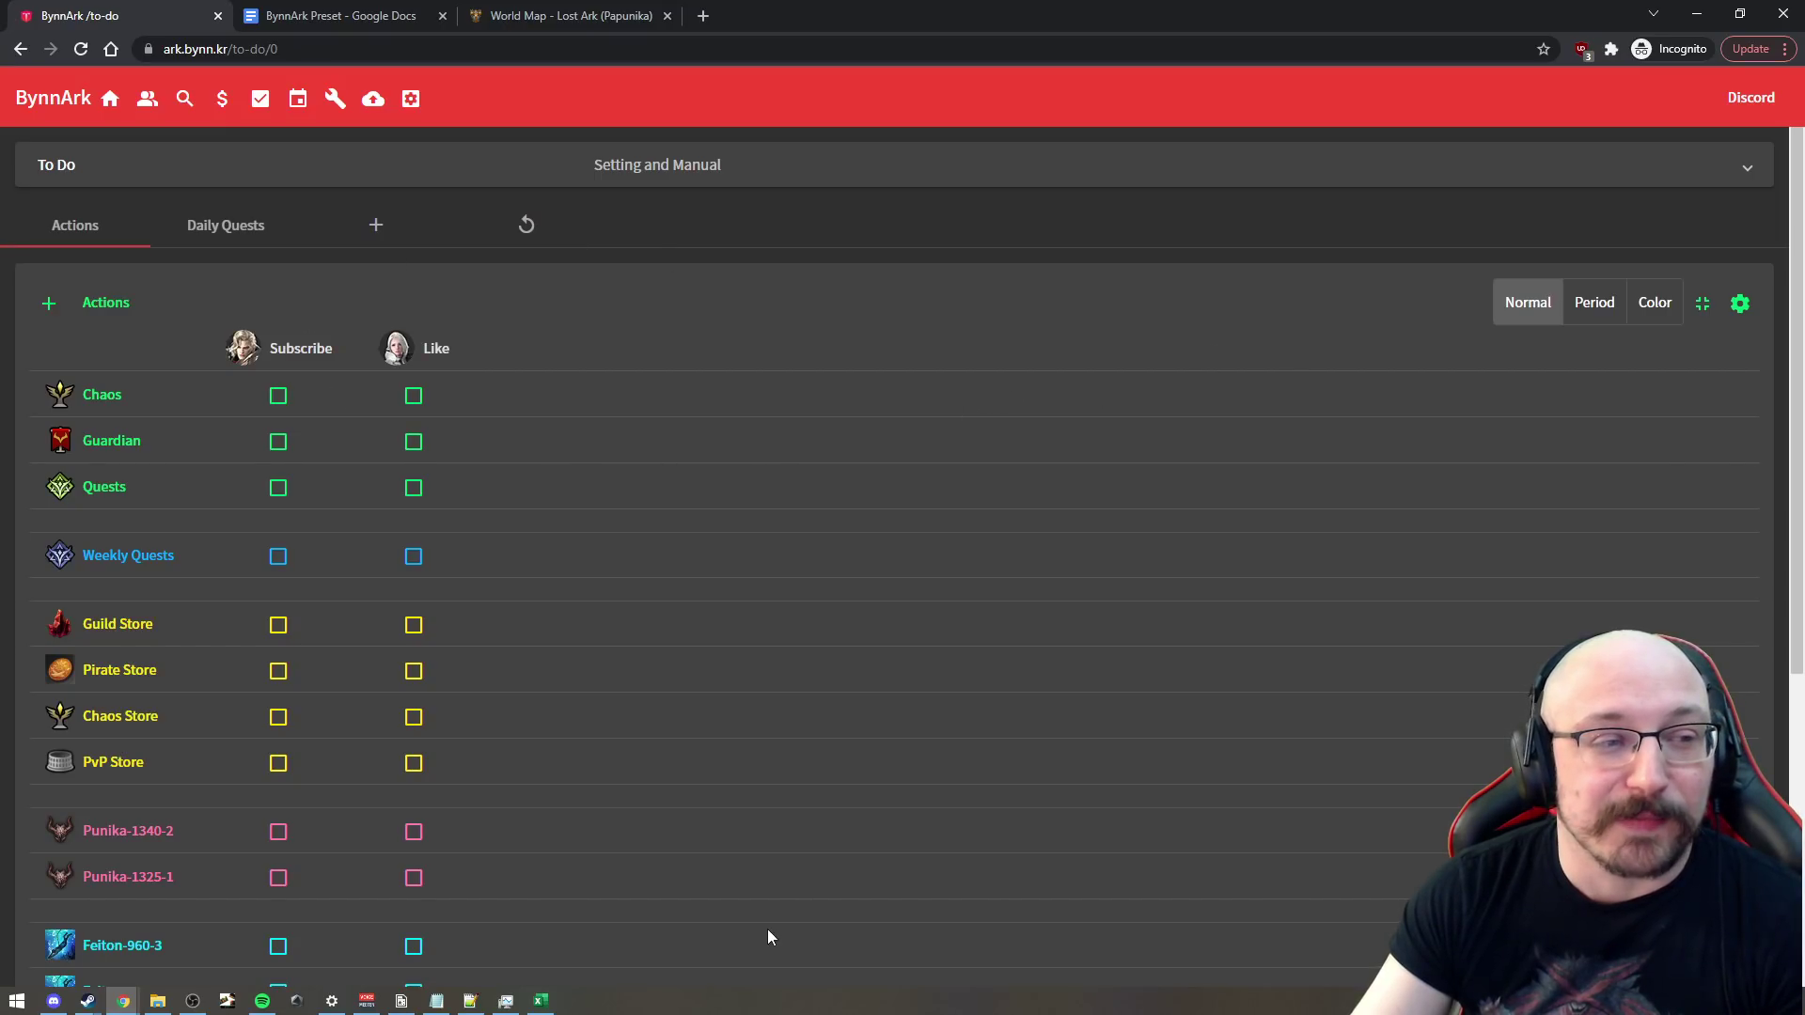
pyautogui.click(229, 231)
pyautogui.click(107, 228)
pyautogui.click(242, 229)
pyautogui.click(98, 230)
pyautogui.click(256, 227)
pyautogui.click(109, 232)
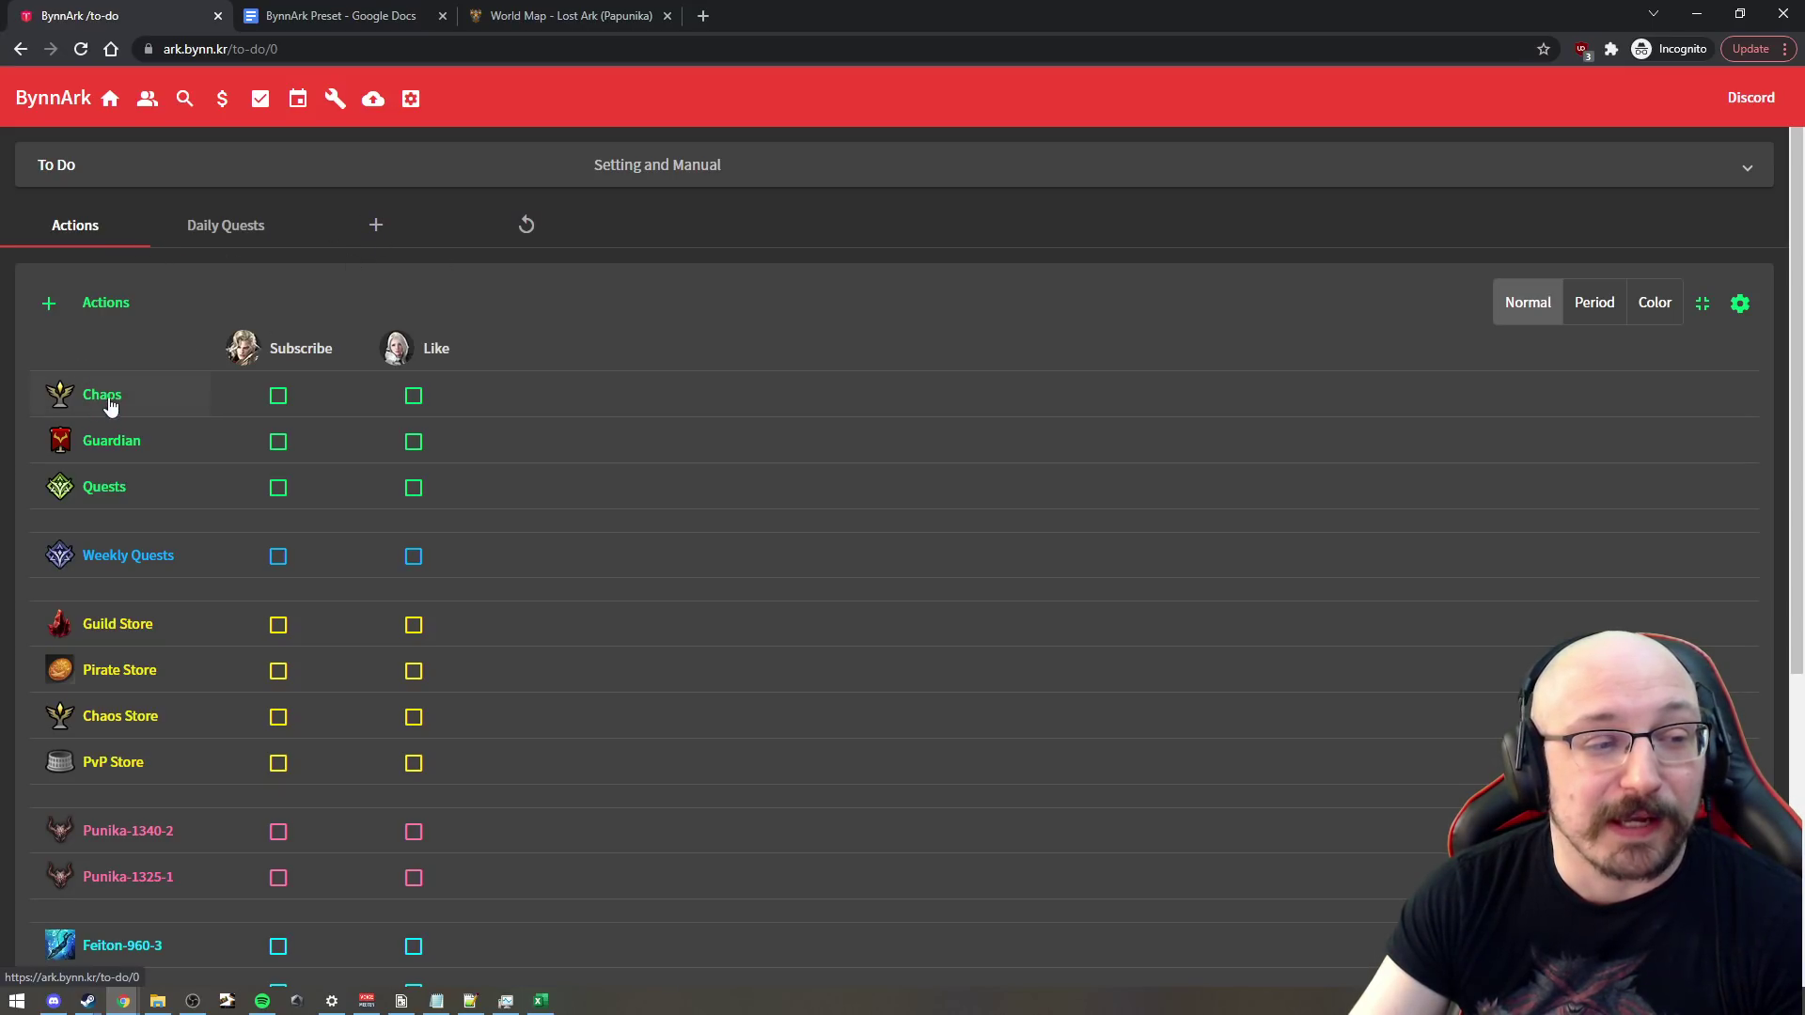
# Step: Open the Add Row dialog and its icon picker, then cancel without adding a row
pyautogui.click(49, 301)
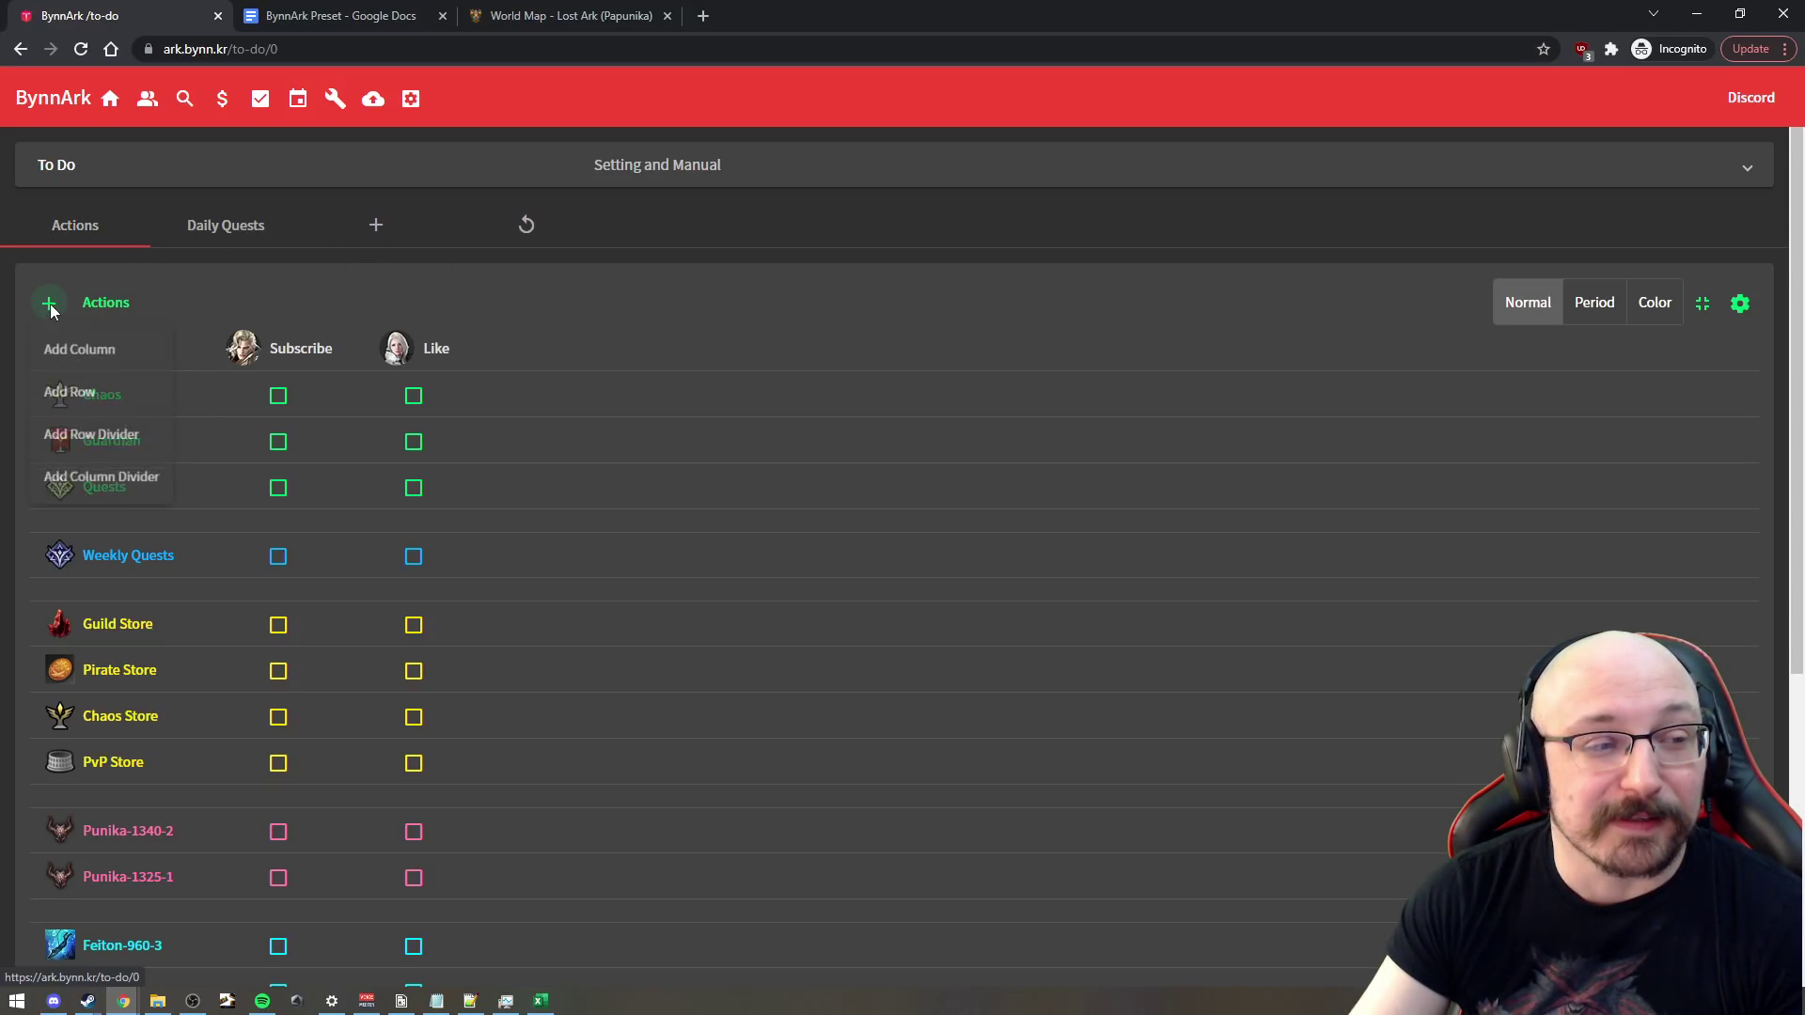
pyautogui.click(106, 397)
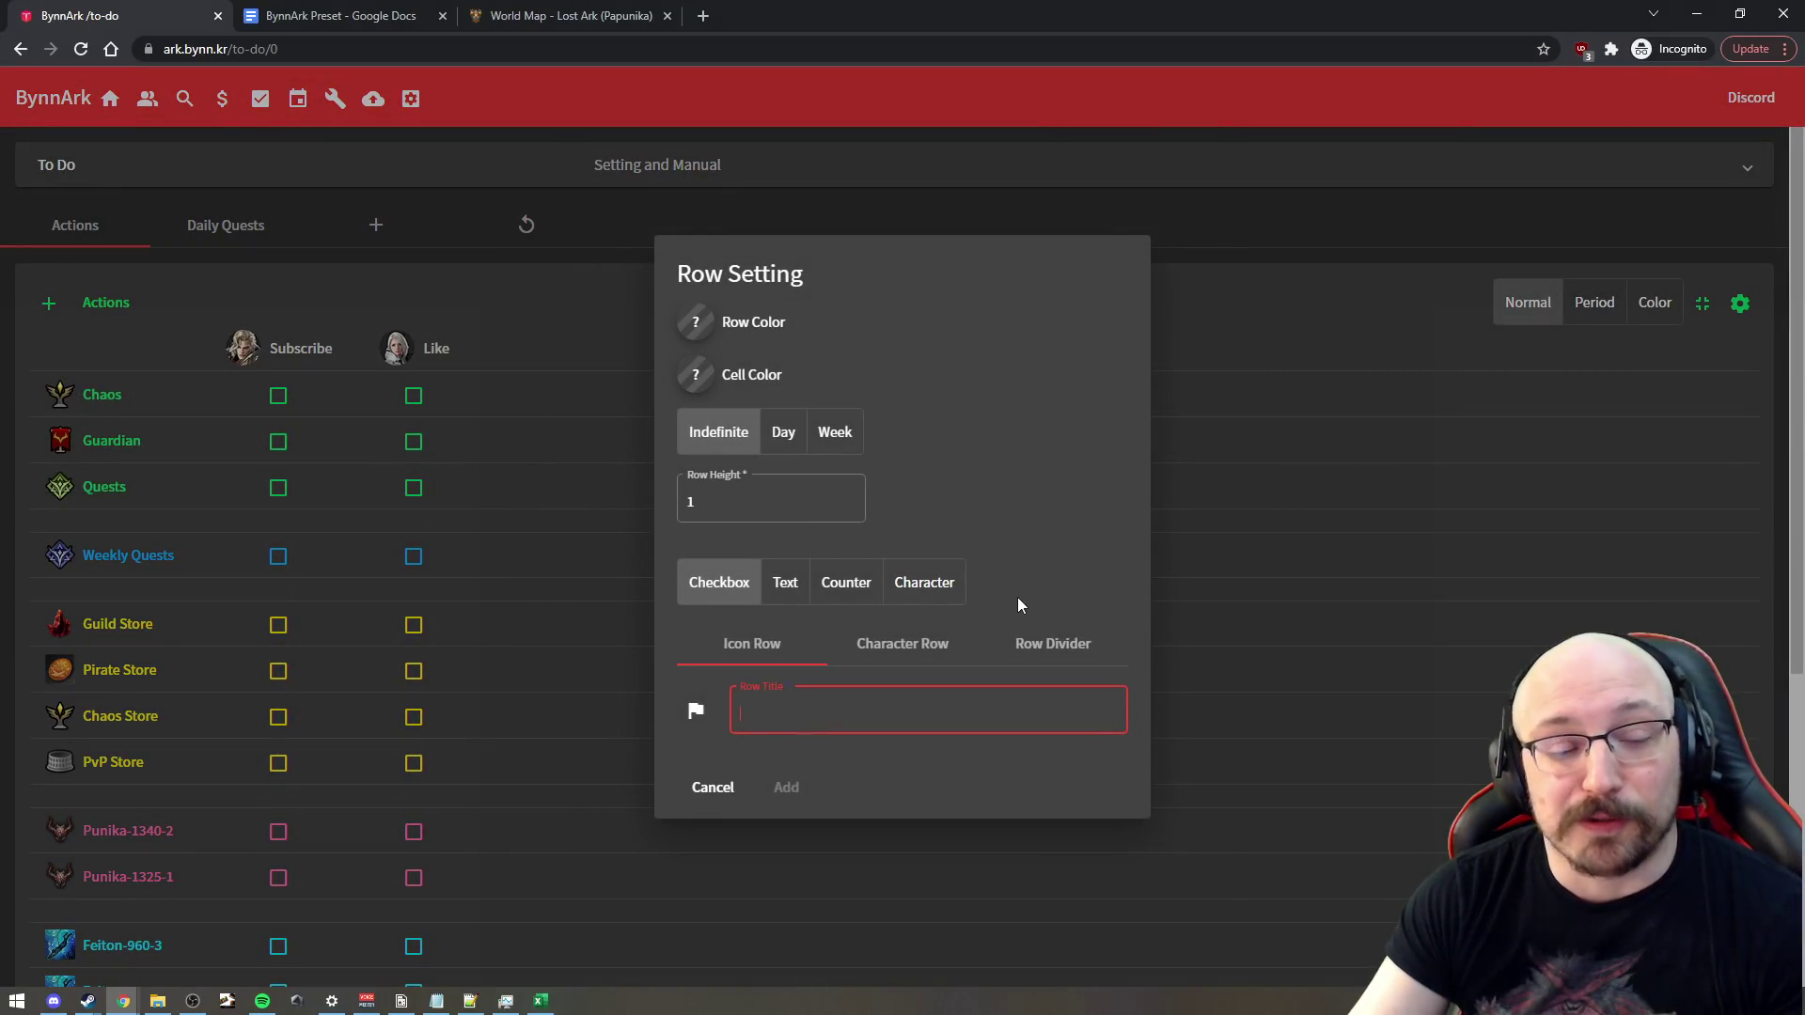
pyautogui.click(696, 712)
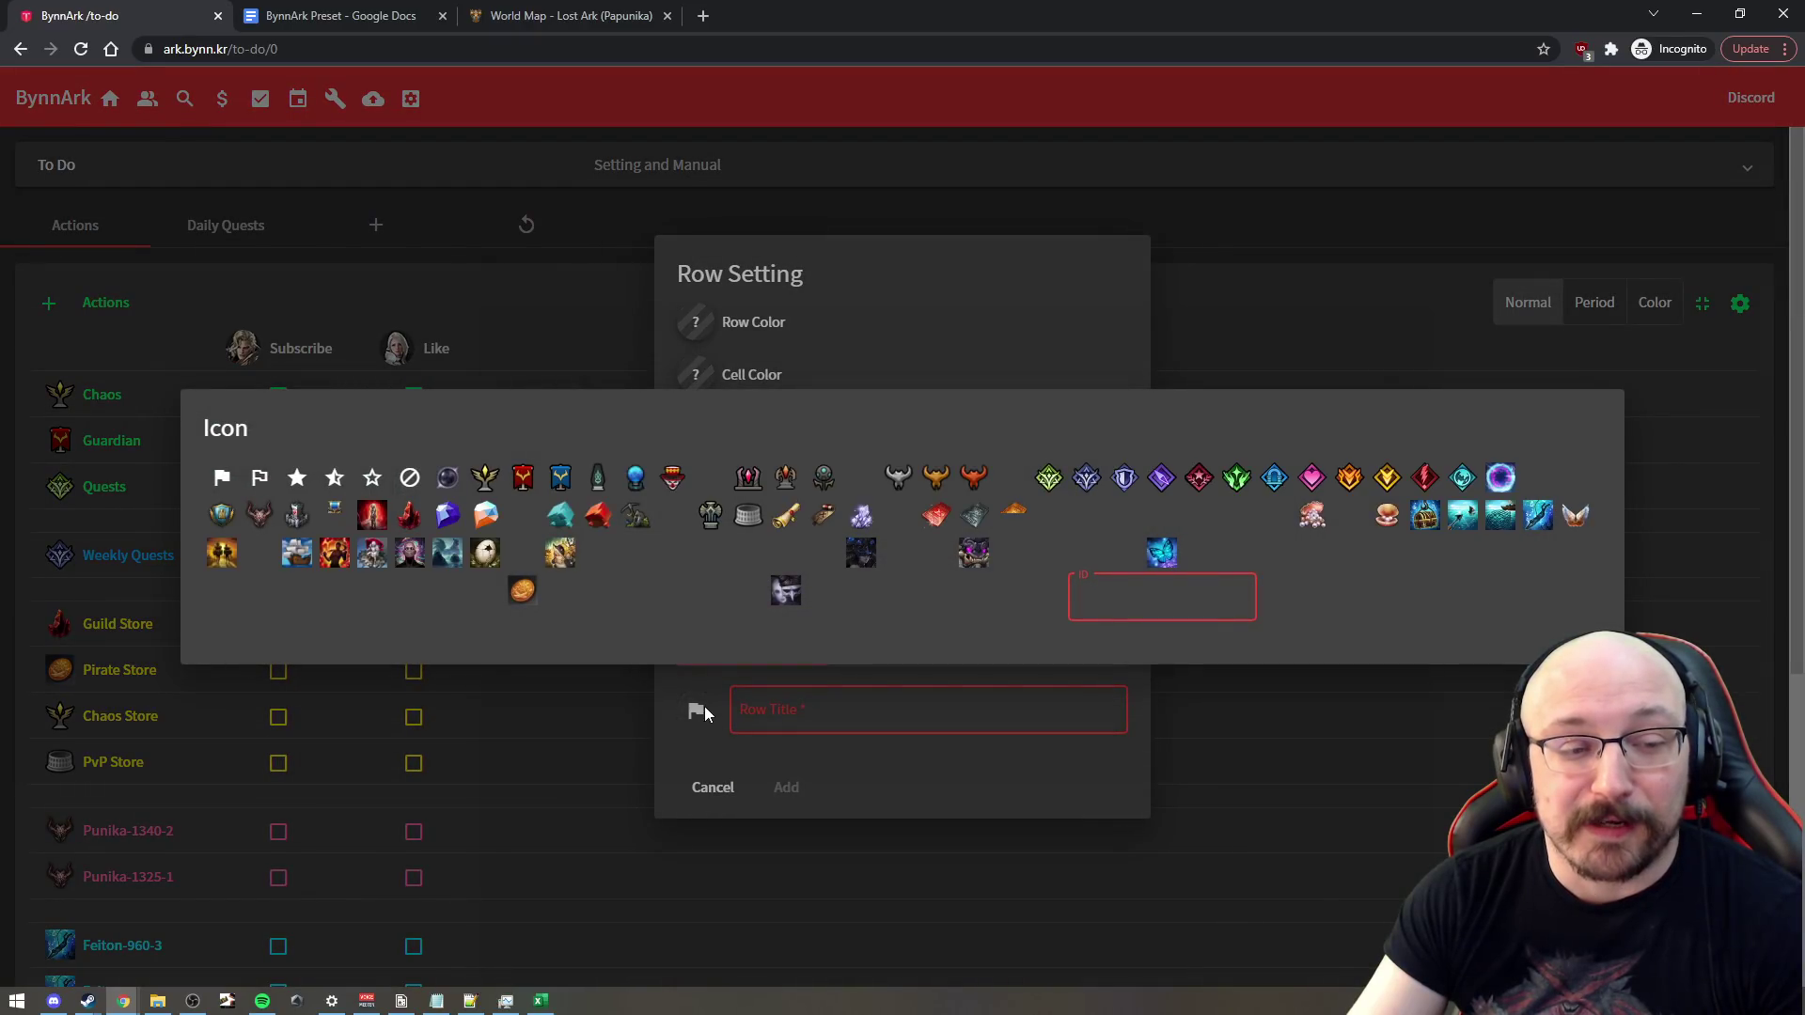
pyautogui.click(937, 668)
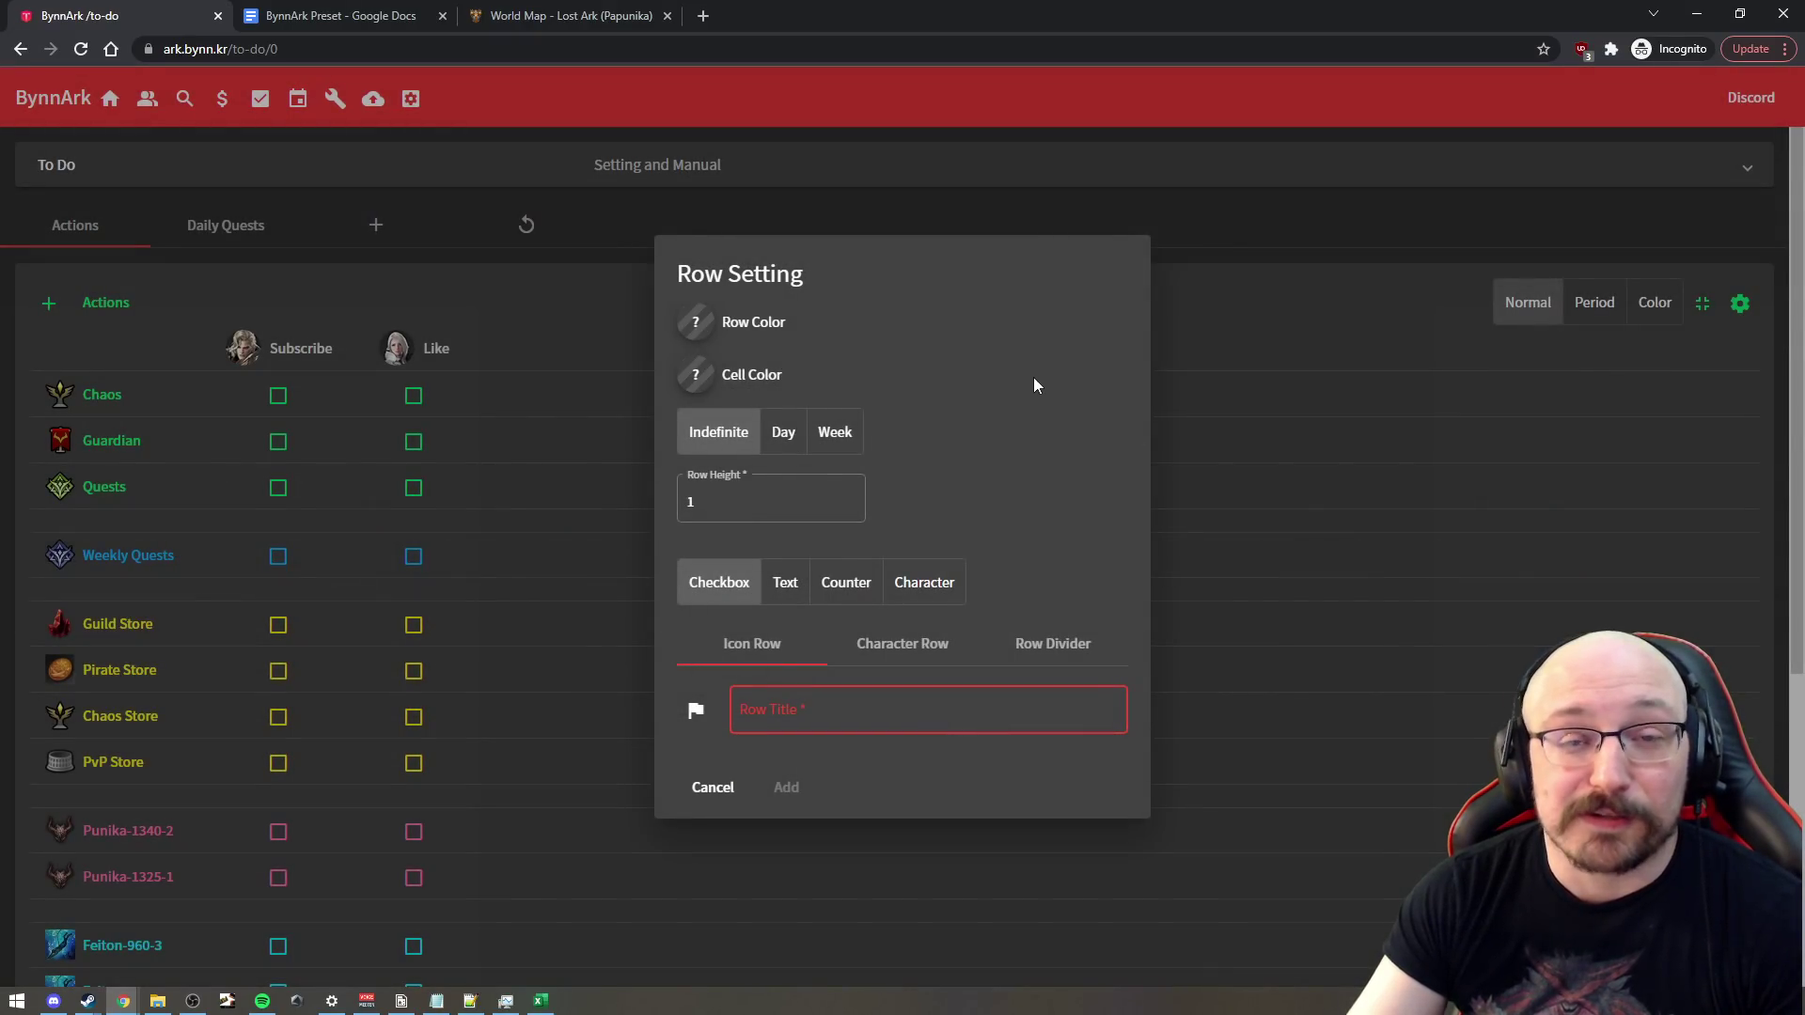
pyautogui.click(1216, 364)
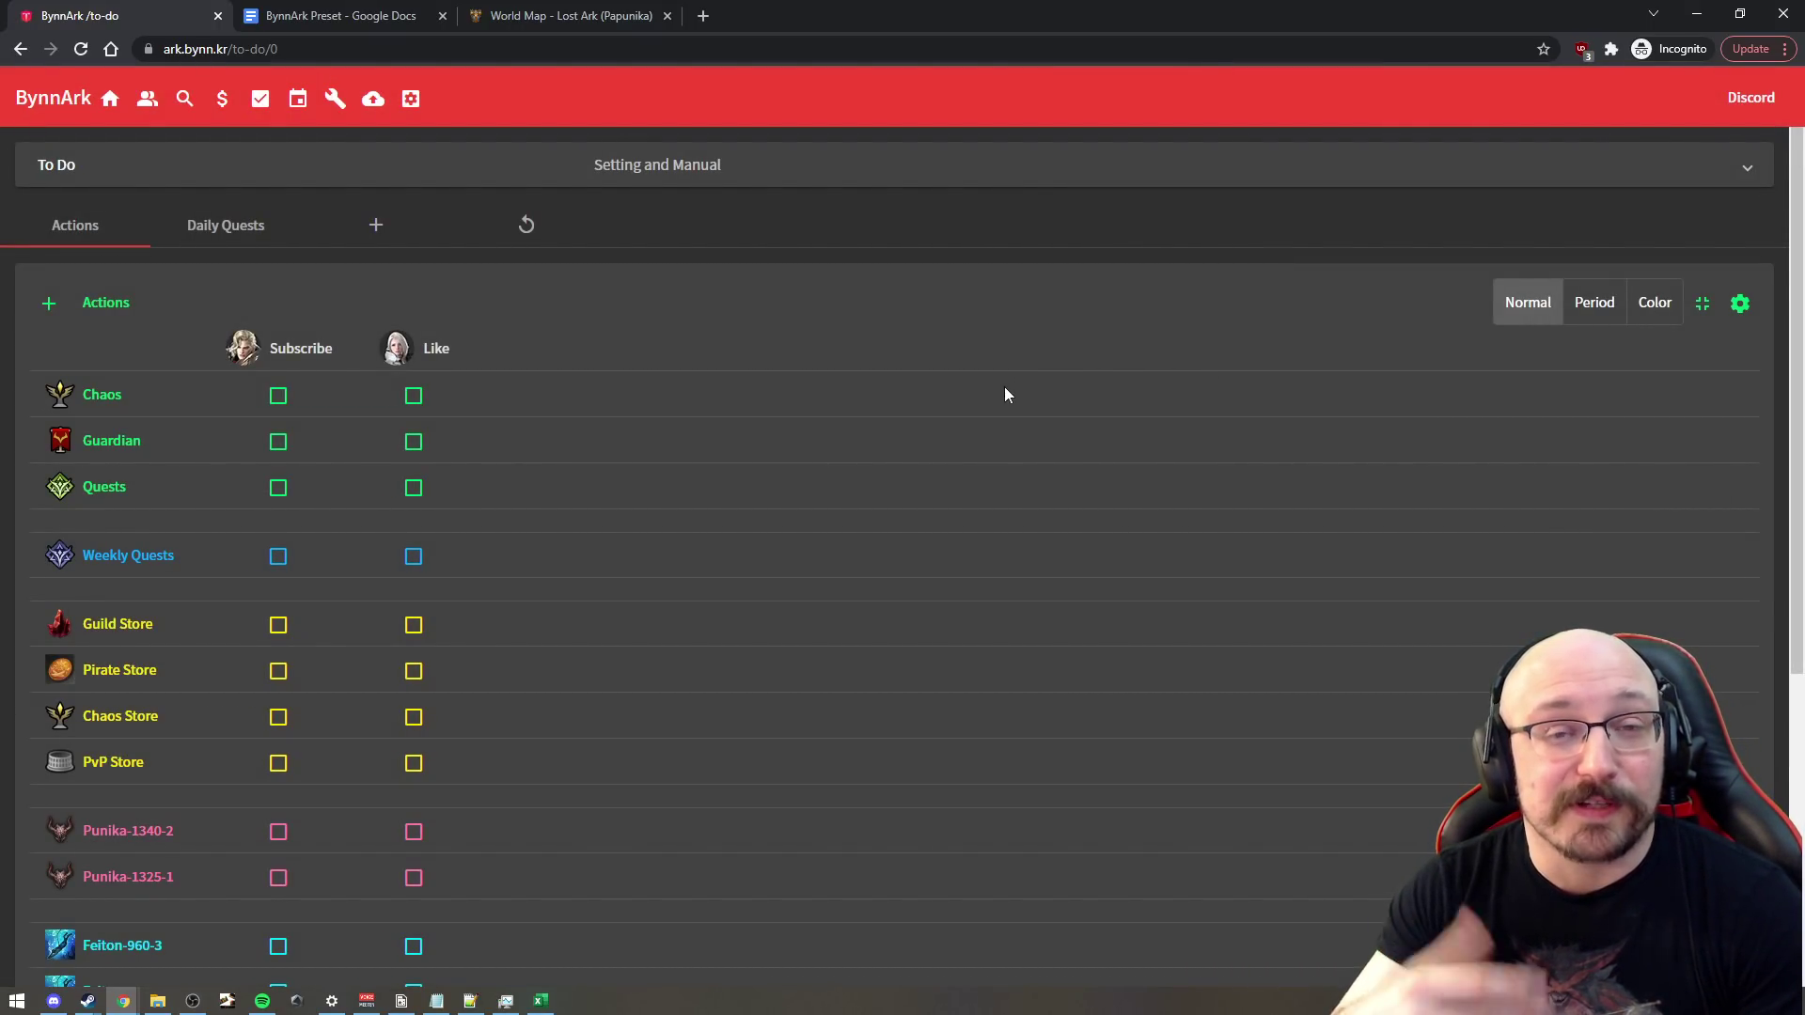
# Step: Cancel Manual Reset and switch the Actions table to the Period view, scrolling through the rows
pyautogui.click(529, 228)
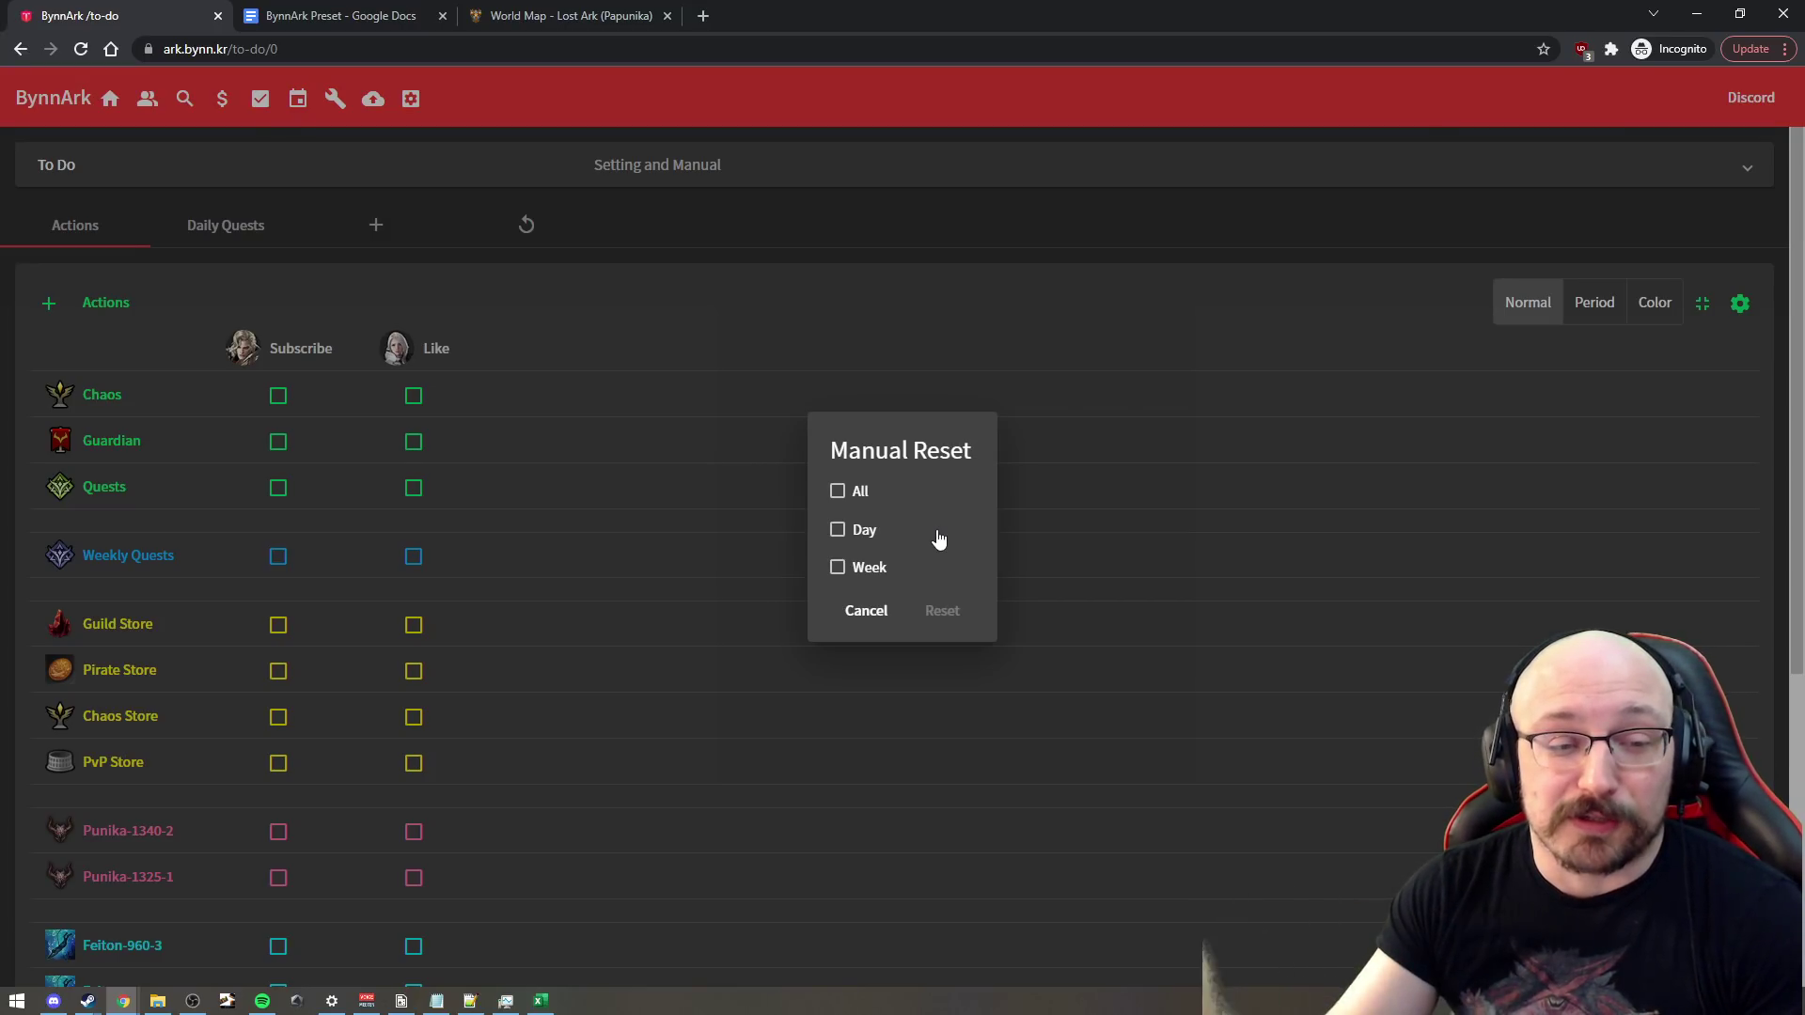
pyautogui.click(865, 610)
pyautogui.click(1609, 304)
pyautogui.scroll(-1, 658, 310)
pyautogui.scroll(-2, 442, 360)
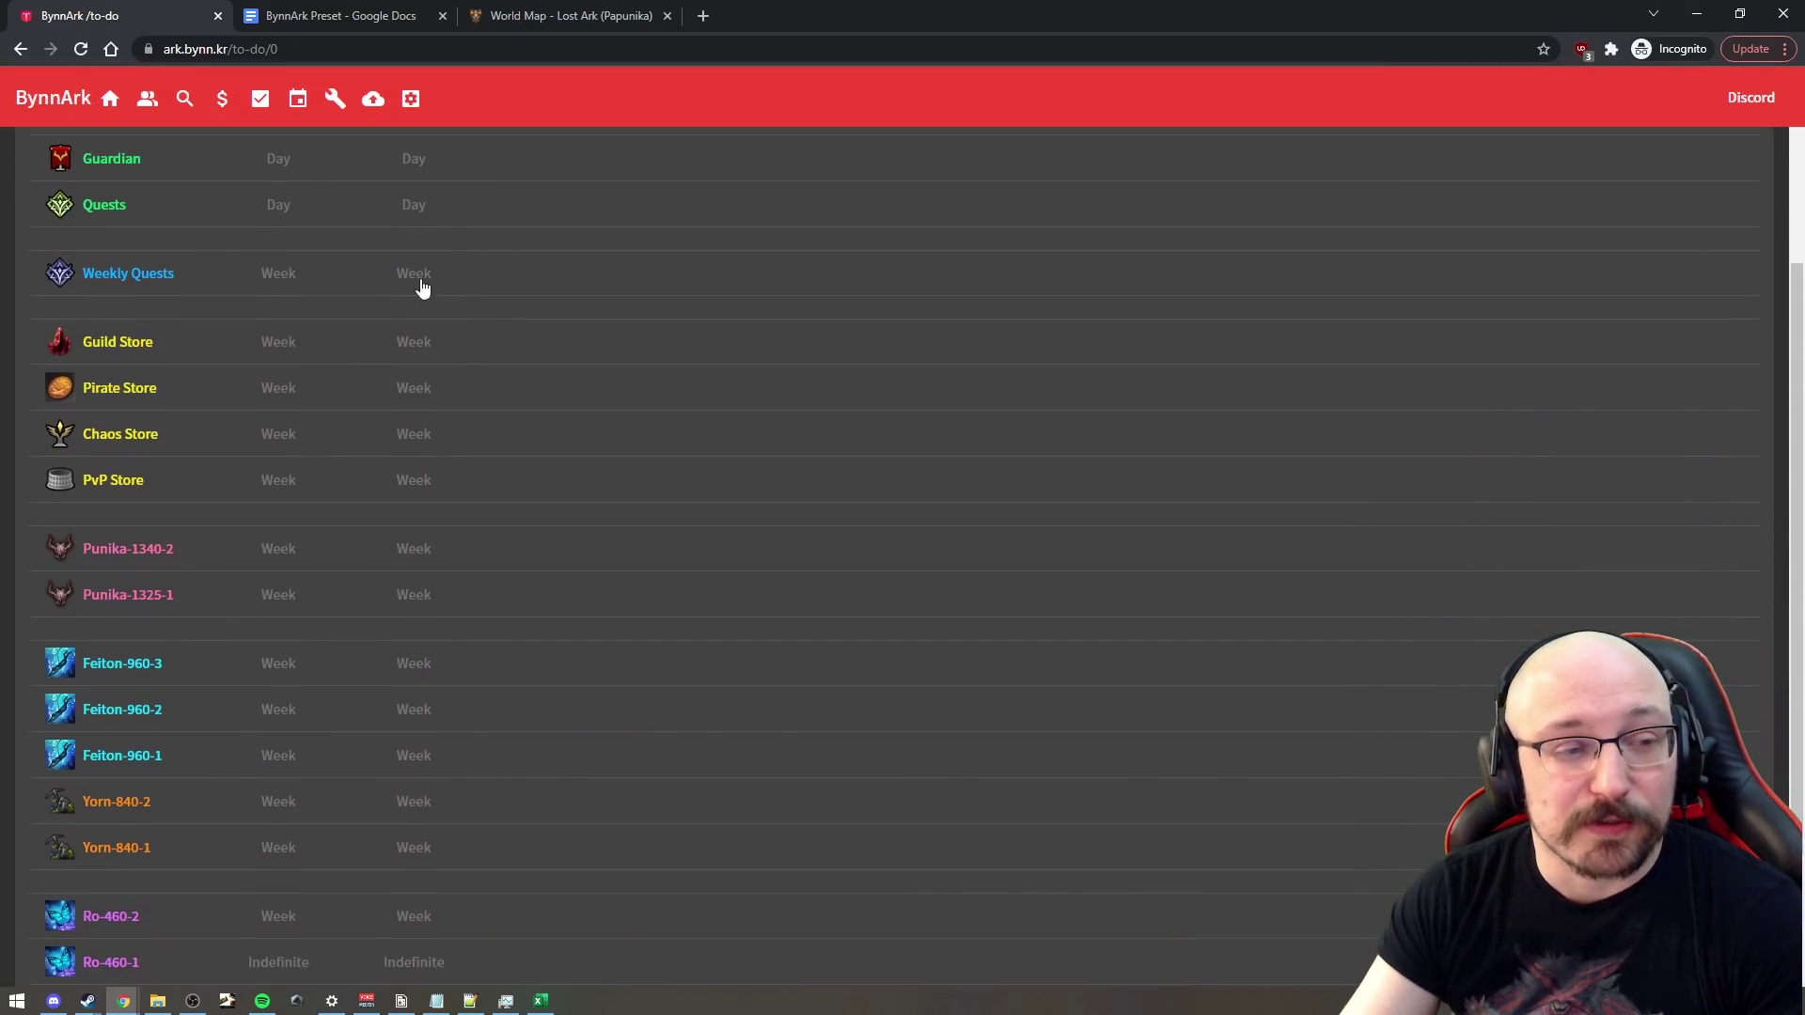
pyautogui.scroll(-2, 519, 420)
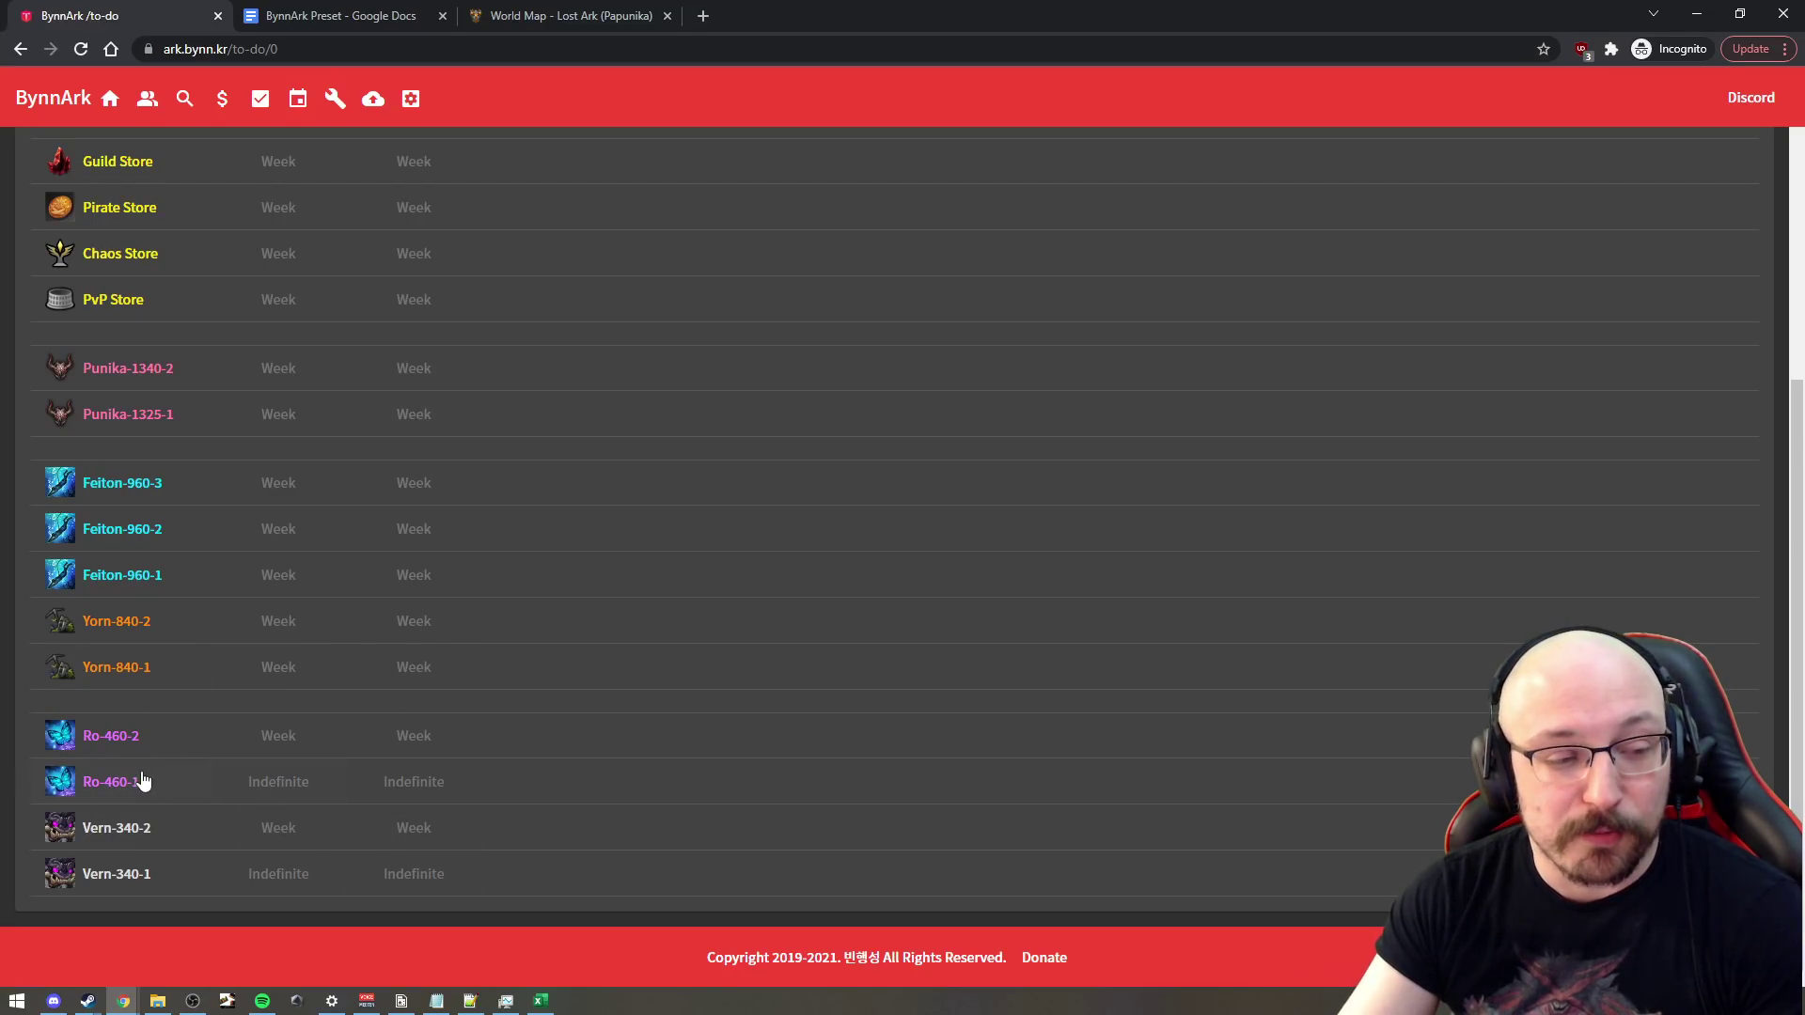
# Step: Change the Ro-460-1 row's reset period from Indefinite to Week and save it
pyautogui.click(183, 782)
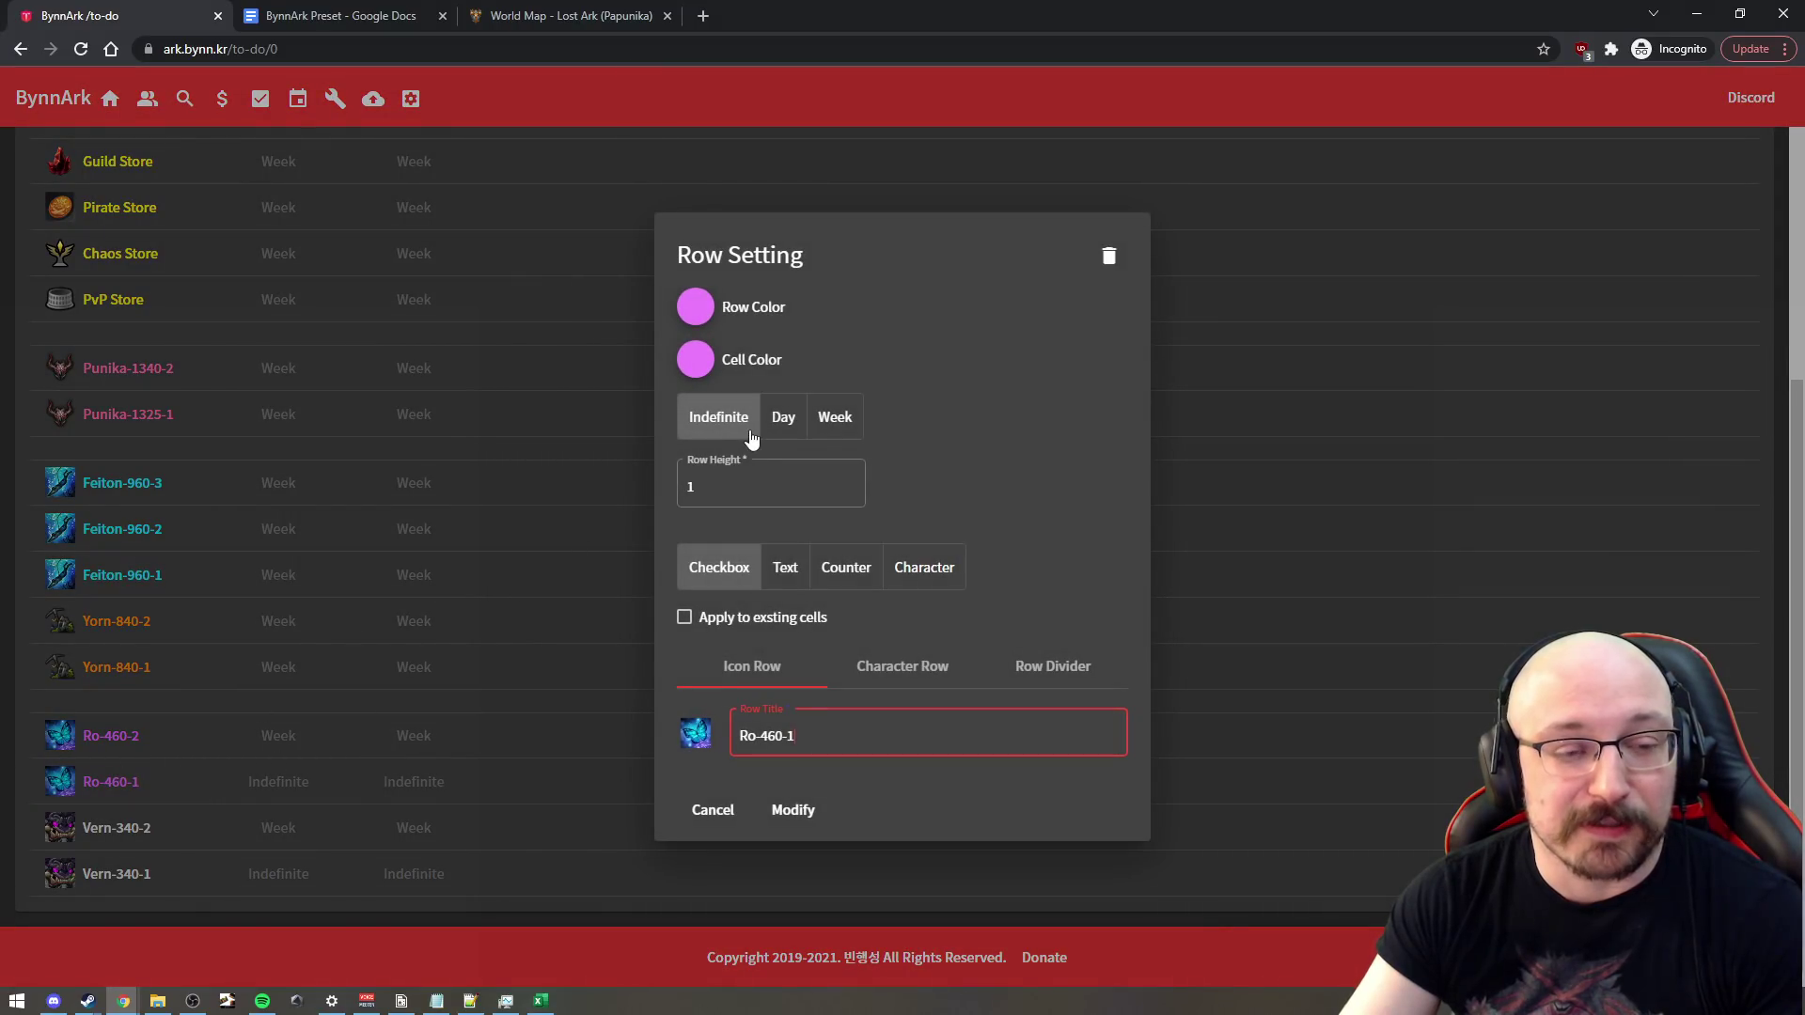
pyautogui.click(844, 416)
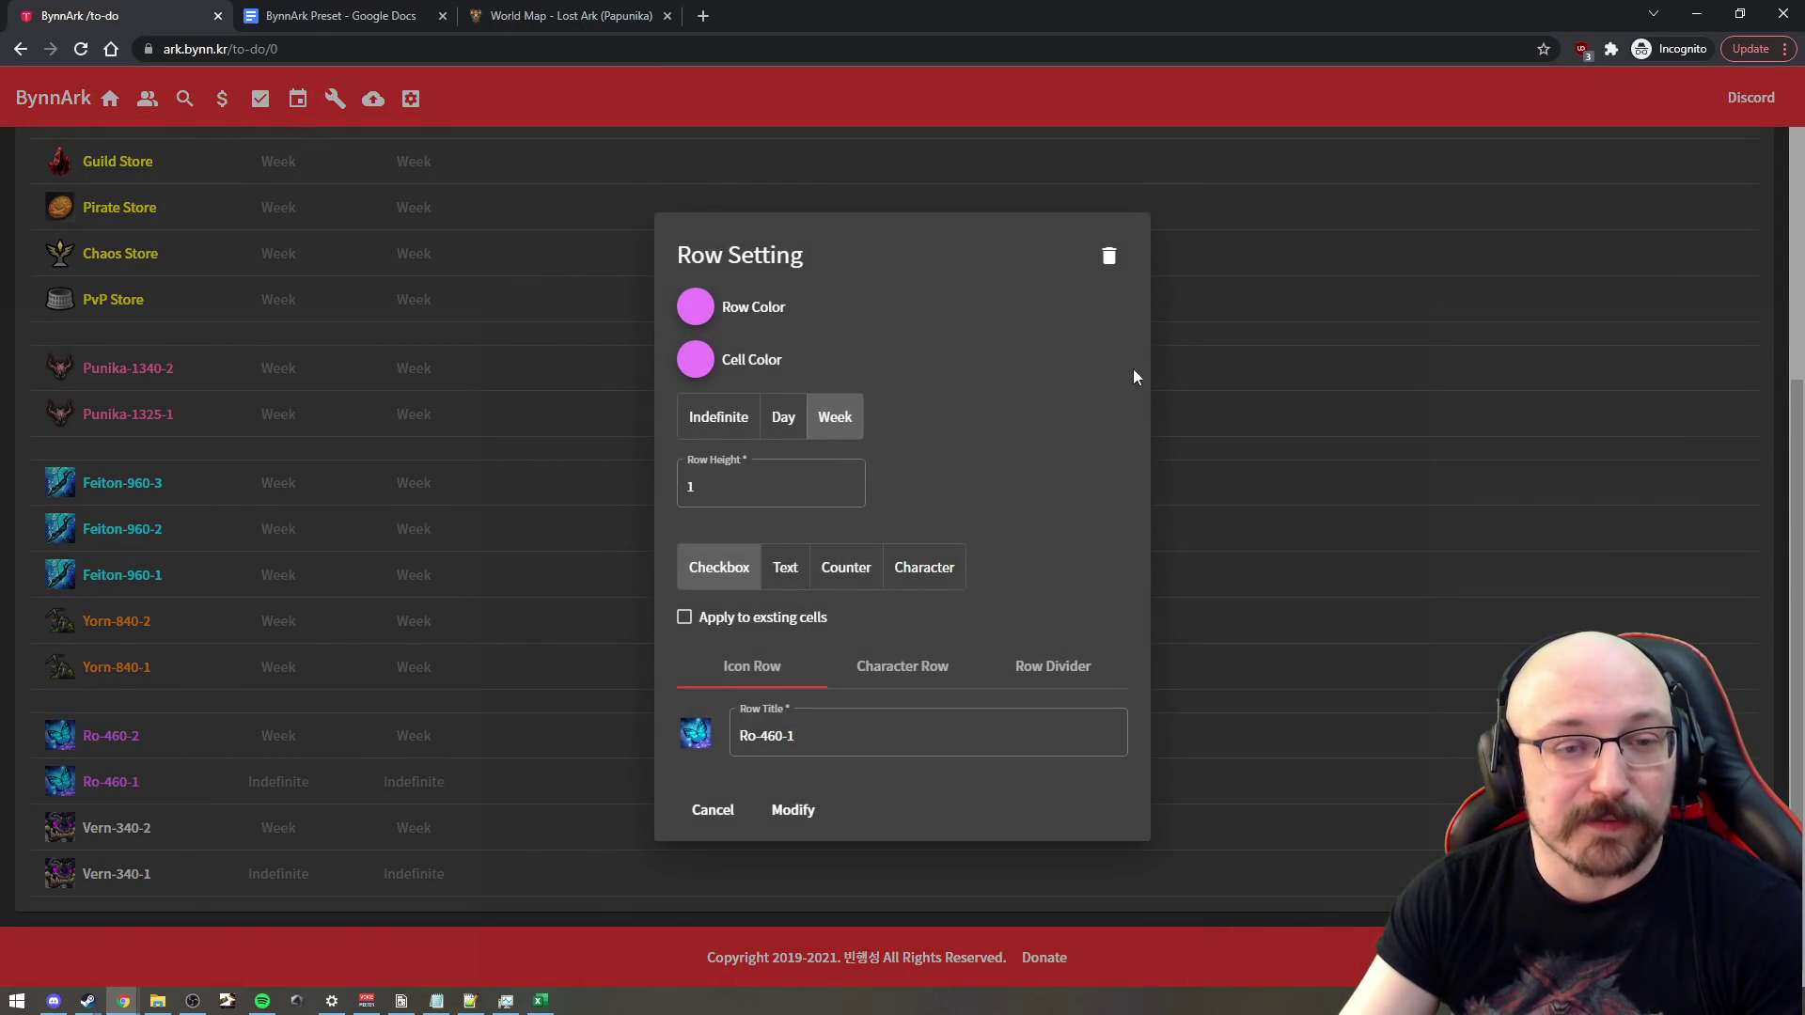
pyautogui.click(1246, 414)
pyautogui.scroll(-5, 720, 555)
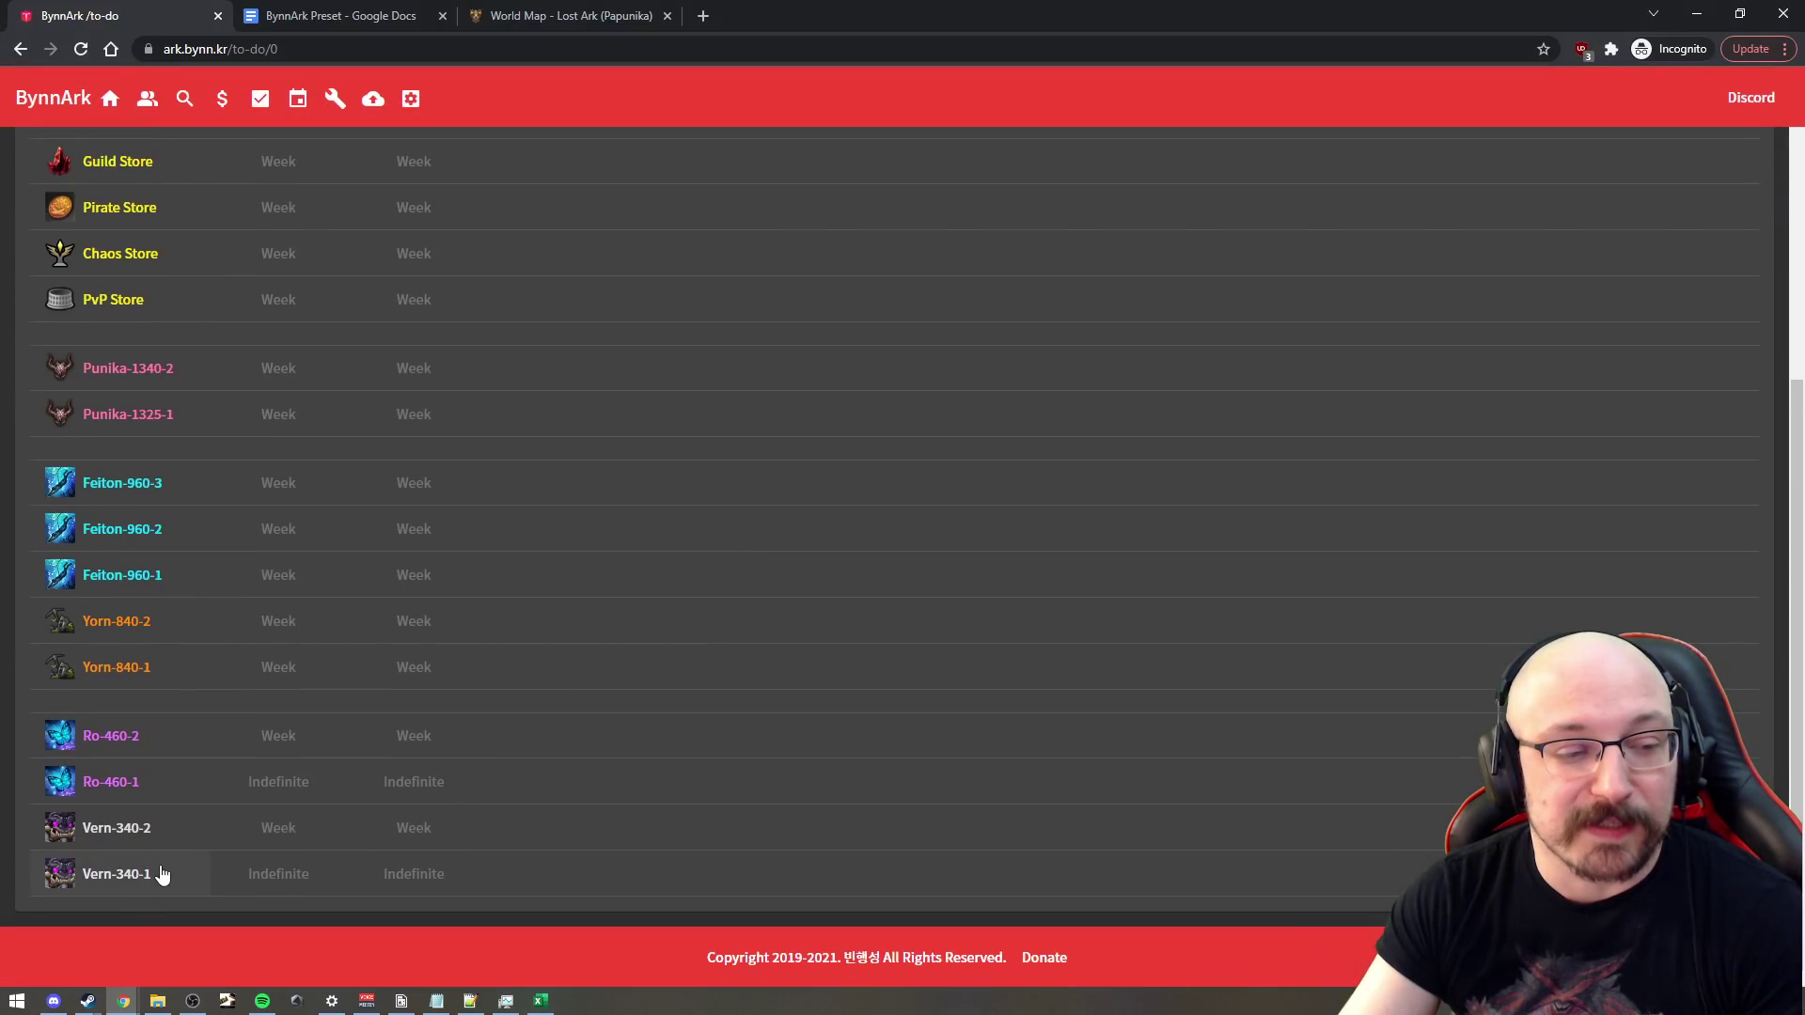
pyautogui.click(161, 782)
pyautogui.click(851, 437)
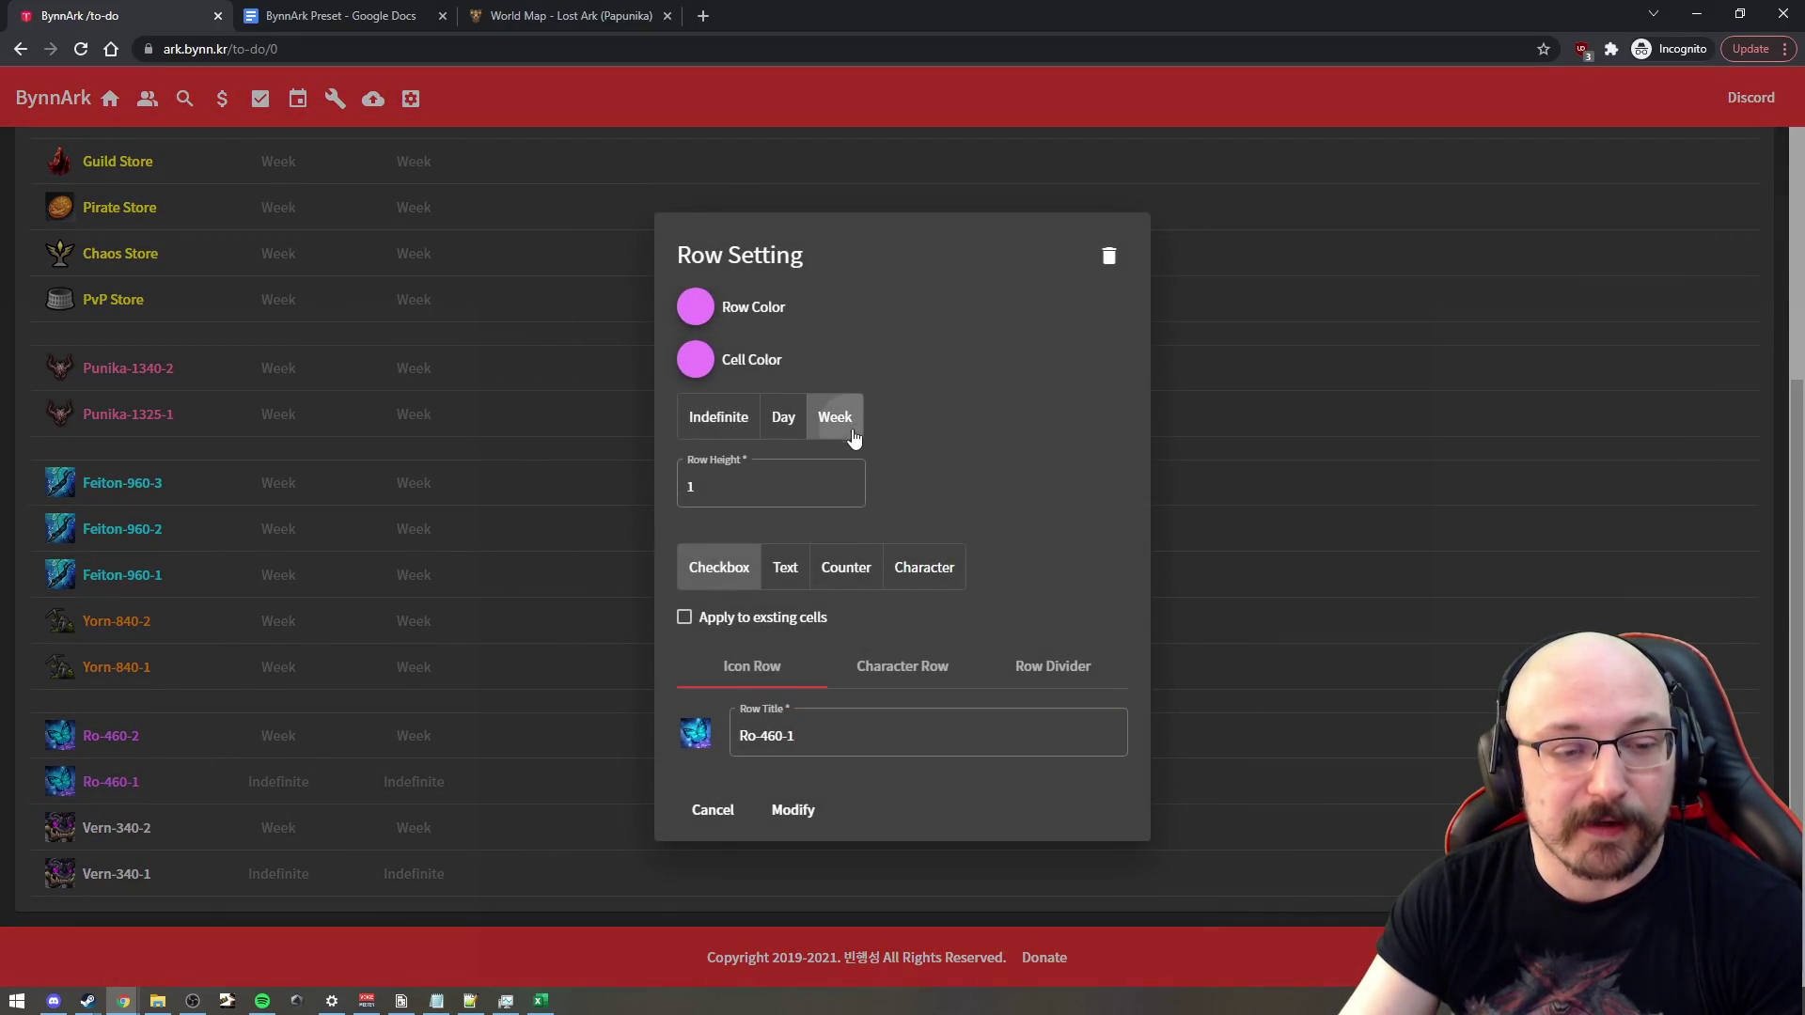
pyautogui.click(787, 813)
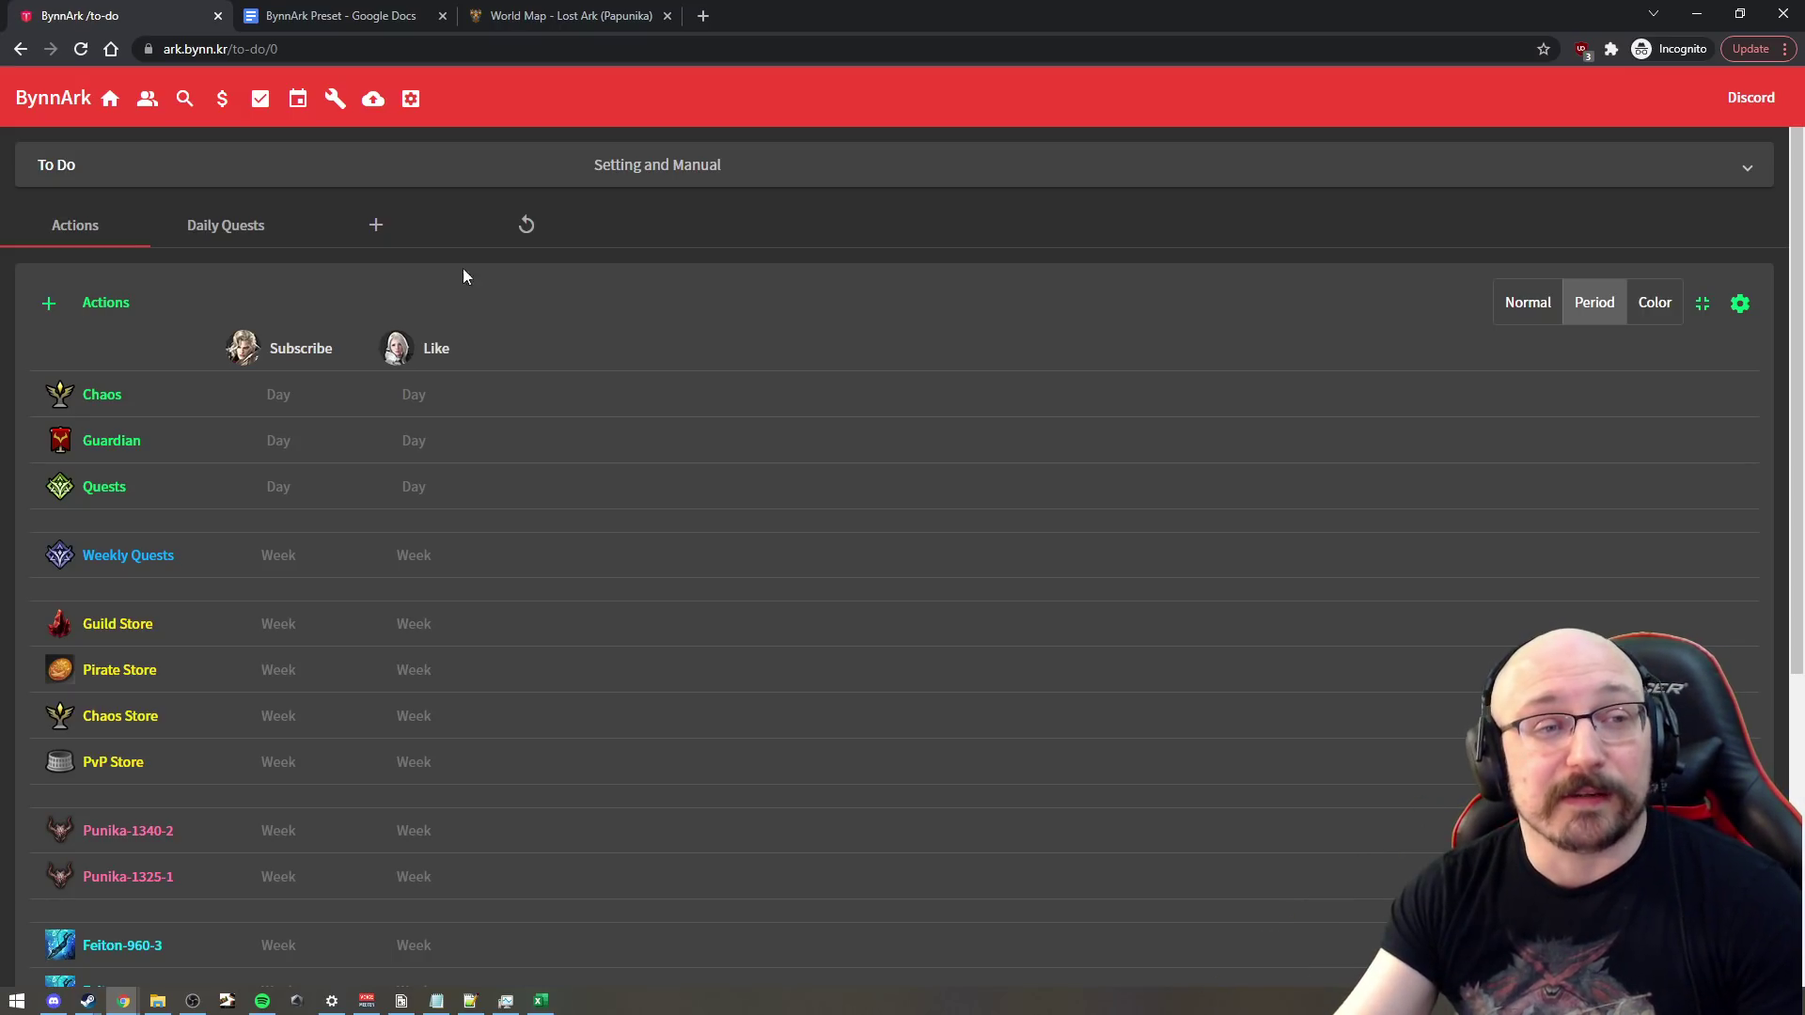
# Step: On the Papunika world map, pan below Nia Village, then return to the Punika overworld
pyautogui.click(573, 19)
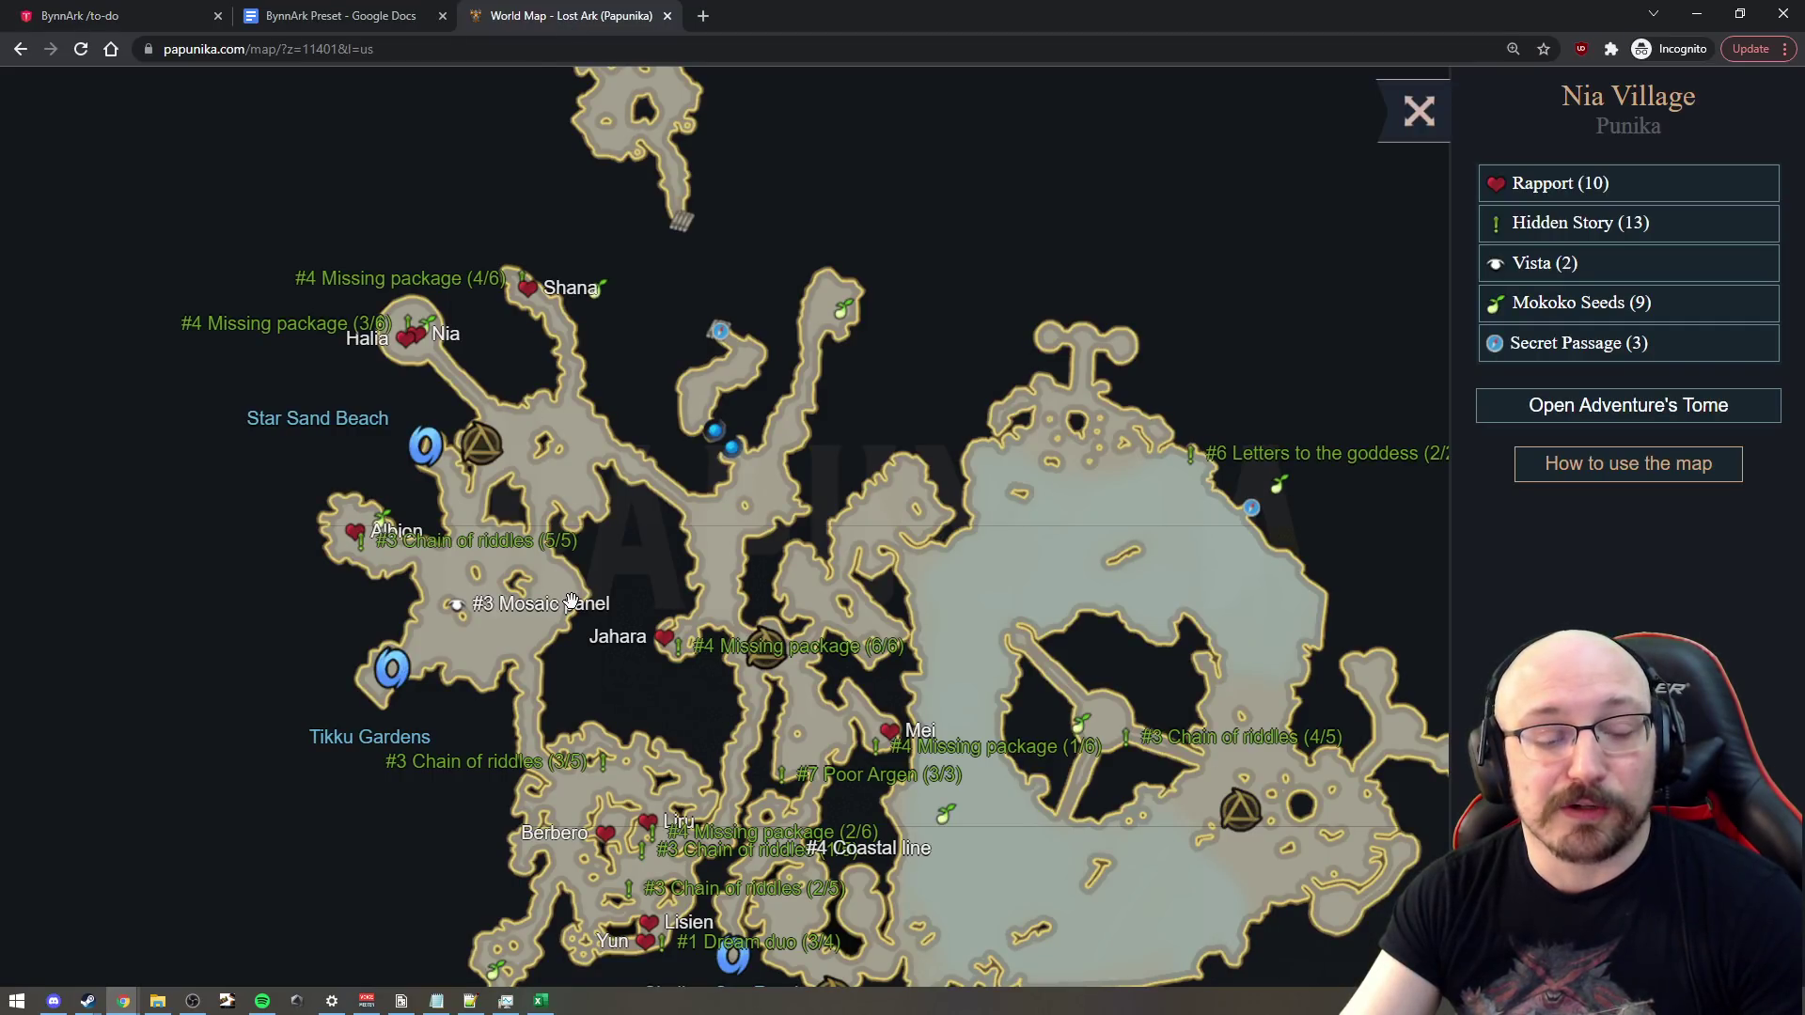
pyautogui.moveTo(585, 656); pyautogui.dragTo(699, 370)
pyautogui.scroll(3, 695, 366)
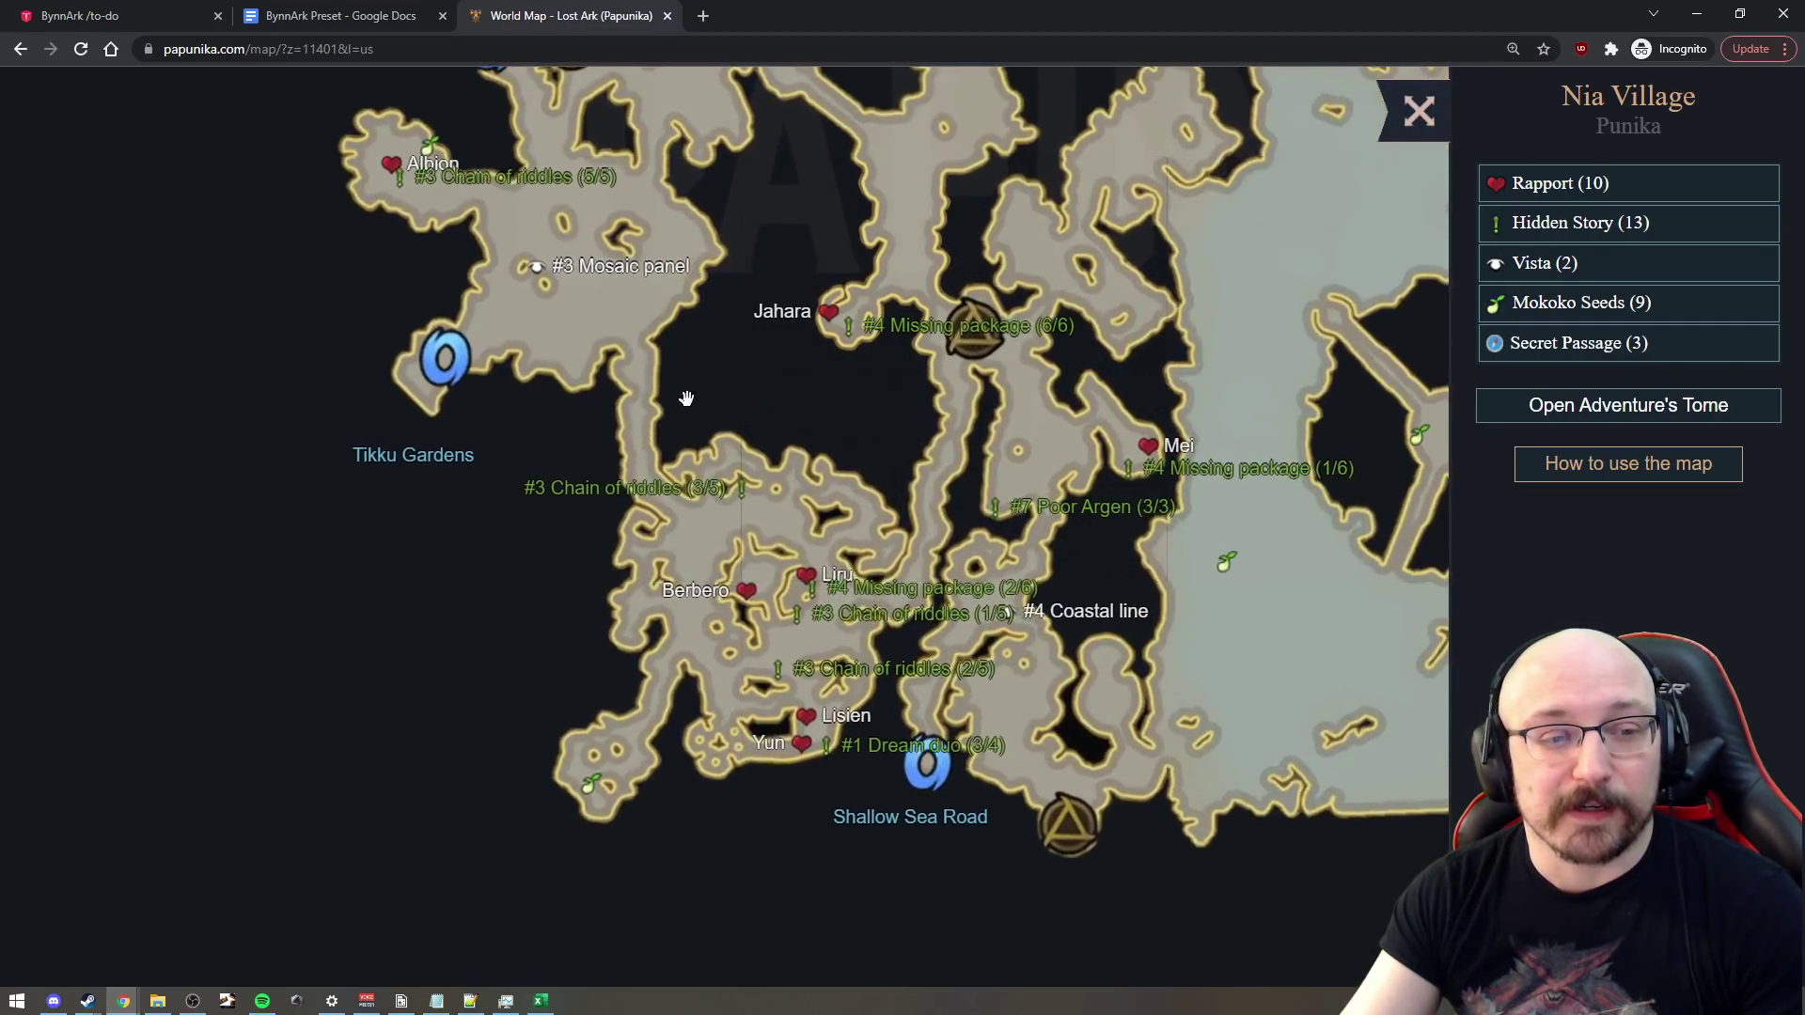
pyautogui.scroll(-1, 558, 389)
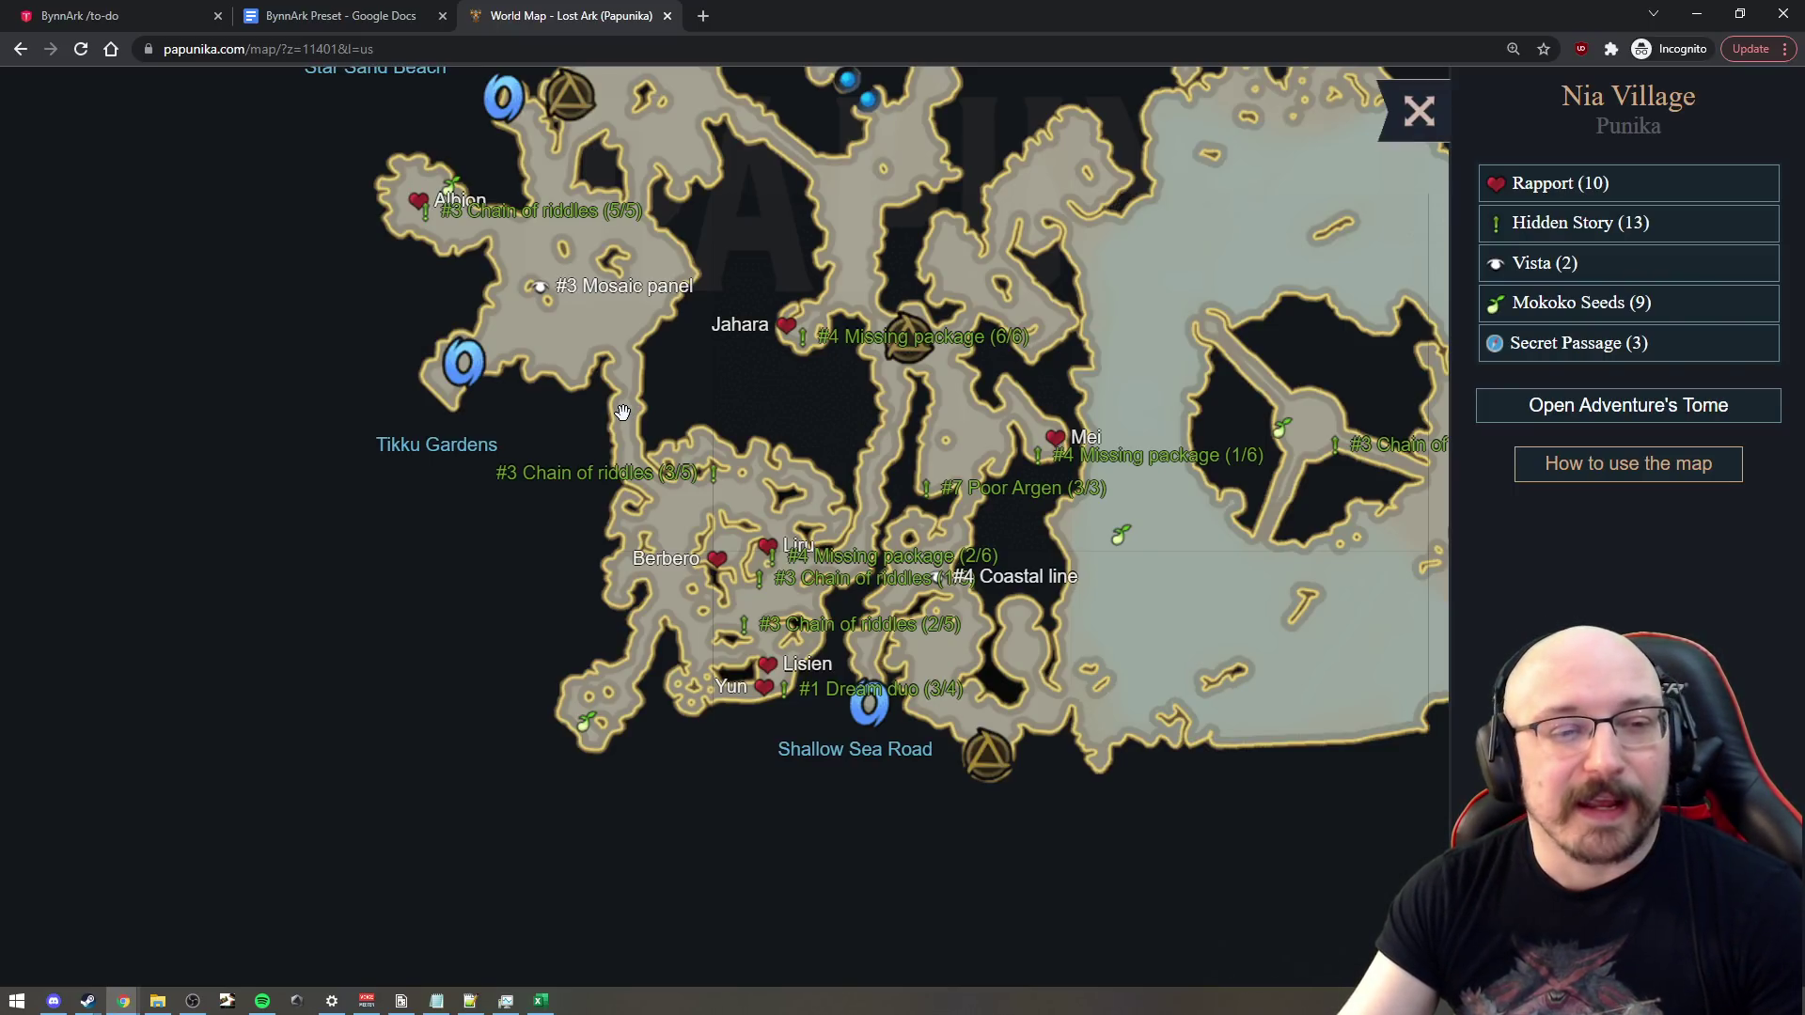
pyautogui.rightClick(632, 395)
# Step: Open the Star Sand Beach area map from the Punika overworld
pyautogui.click(1012, 338)
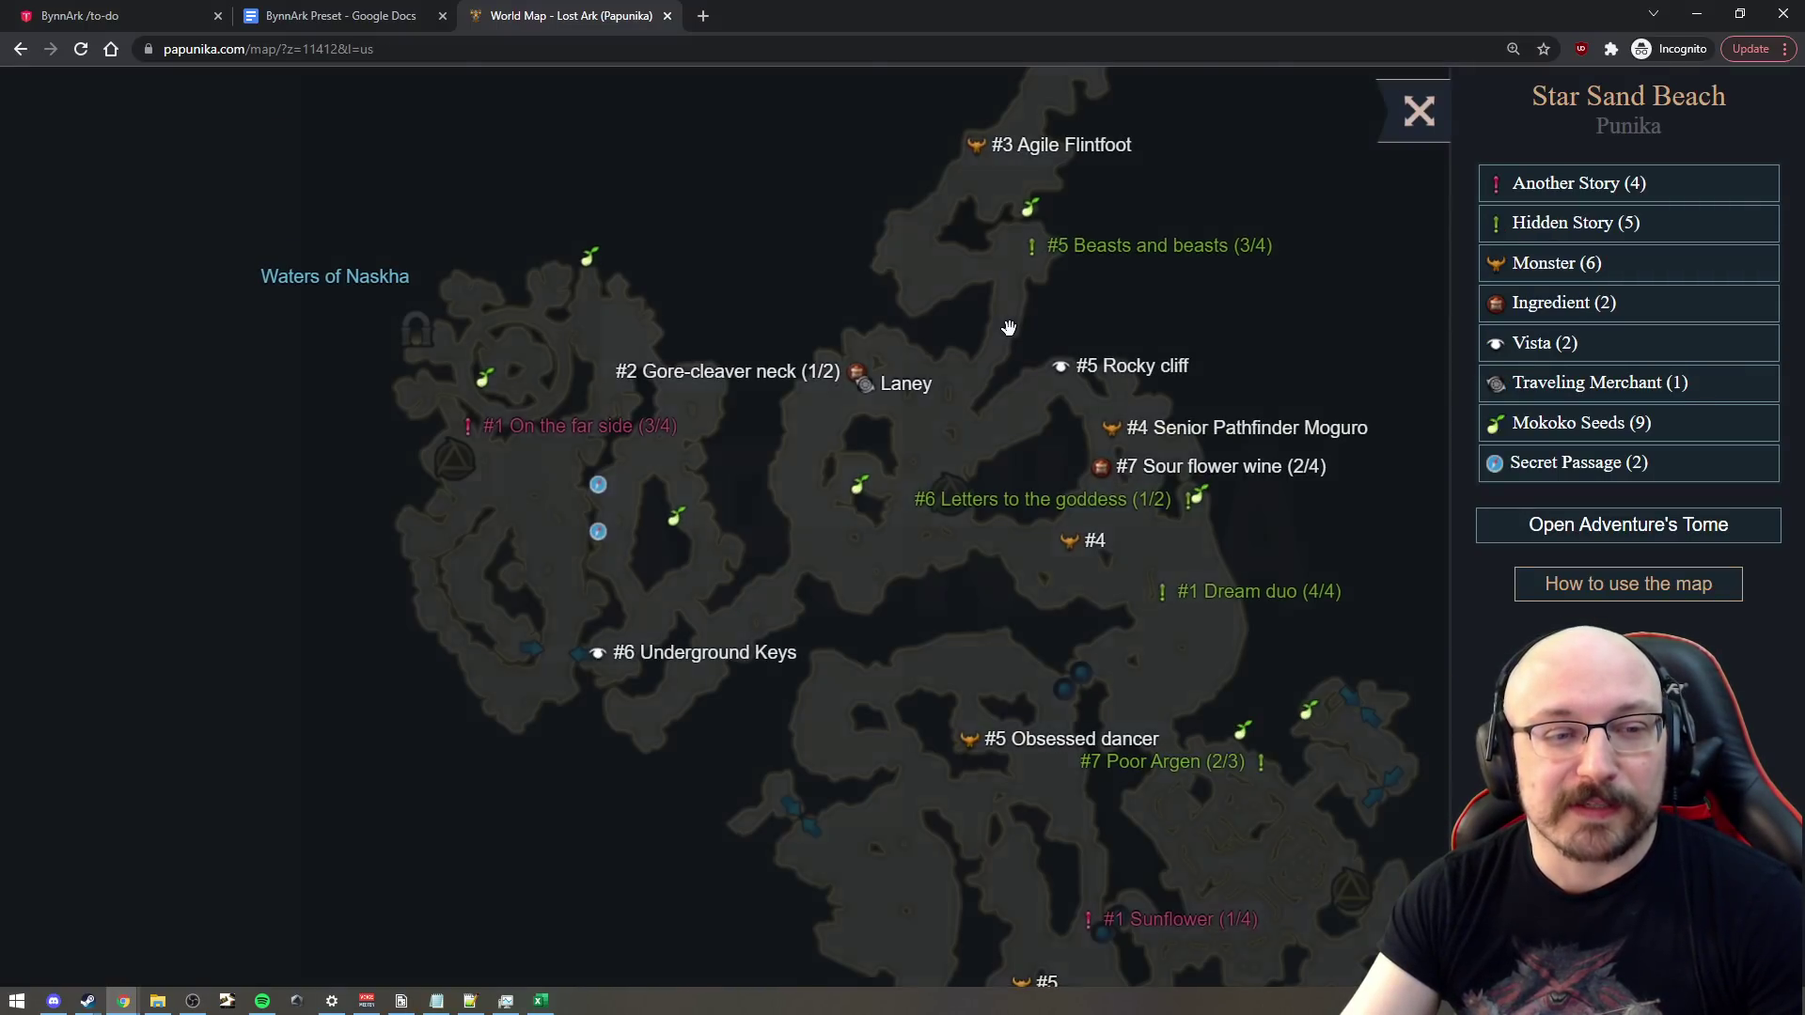